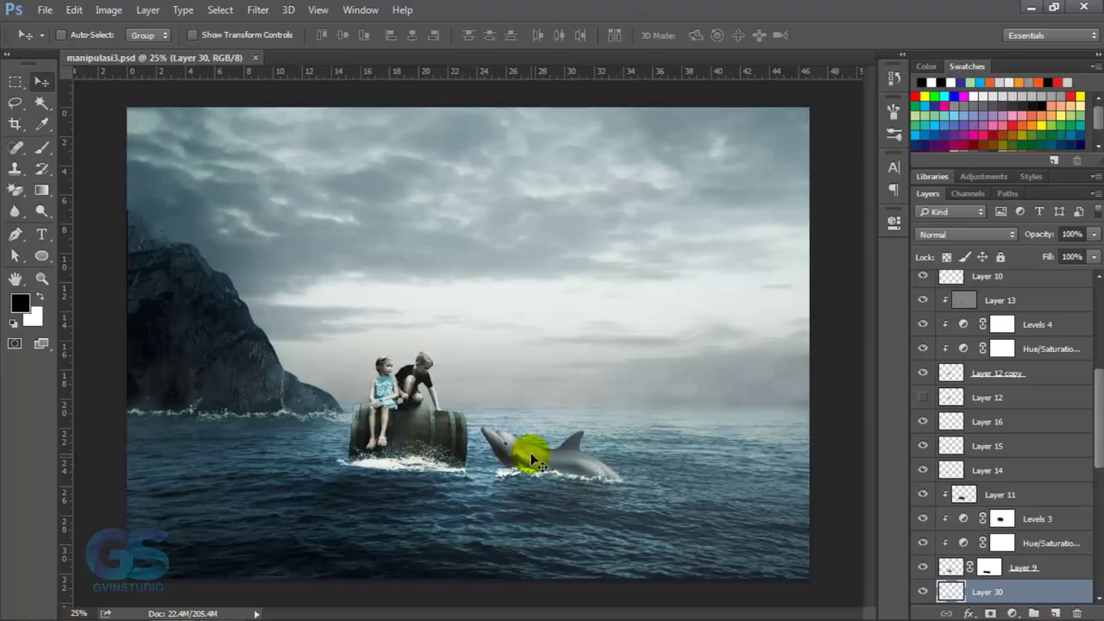
Close the finished composite and open the sea_stock_by_donotgiveupdarling photo
left_click(255, 57)
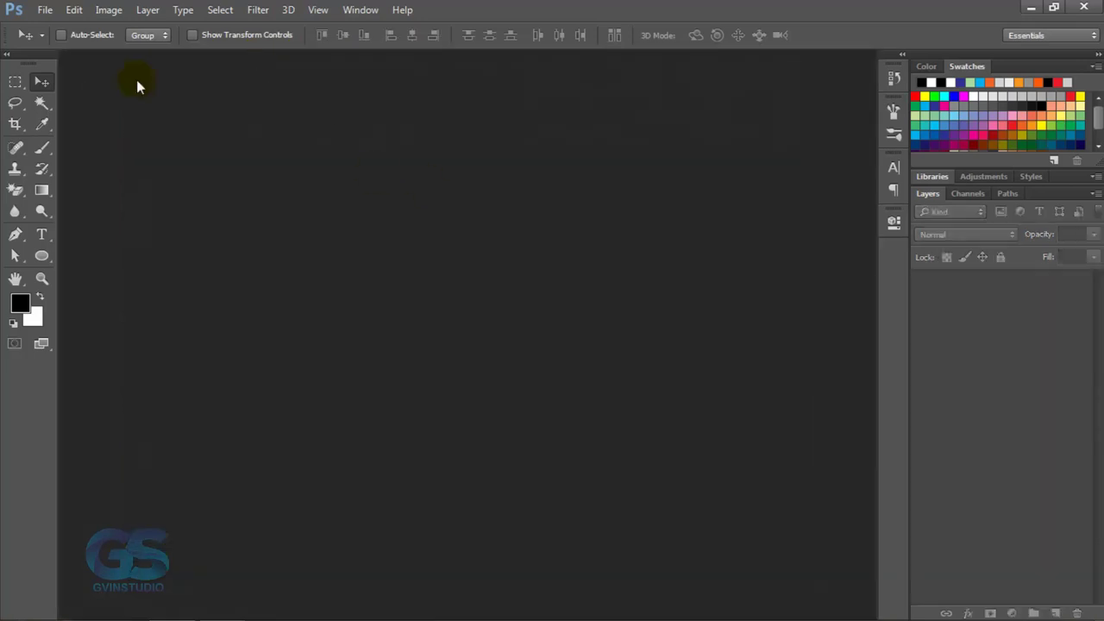
left_click(45, 9)
left_click(60, 71)
scroll(737, 254, "down", 2)
scroll(737, 255, "down", 3)
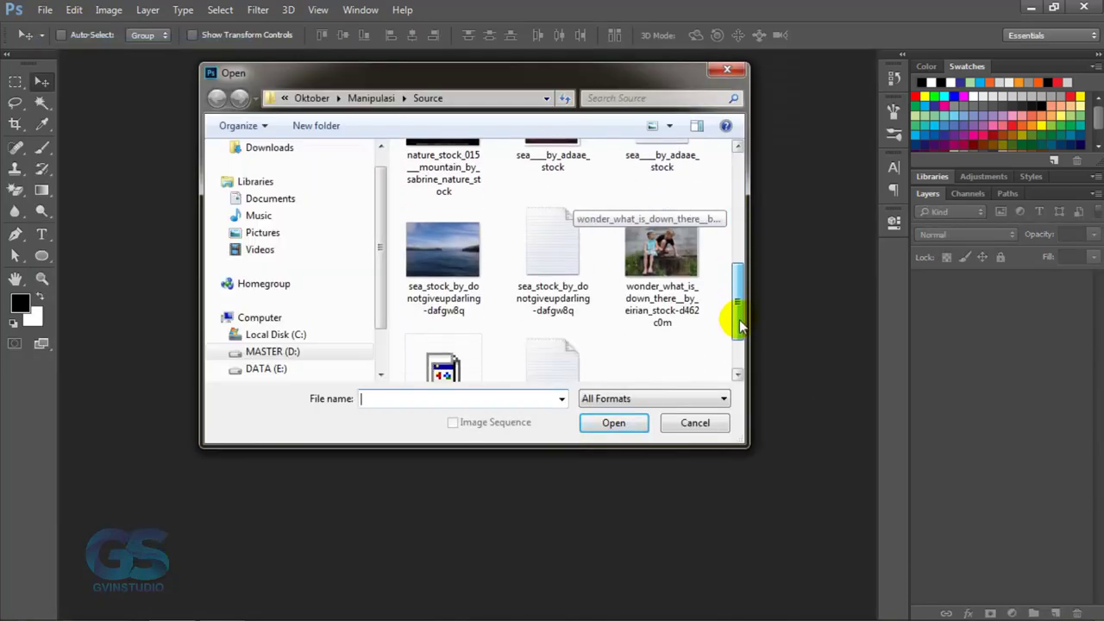
left_click(444, 276)
left_click(628, 422)
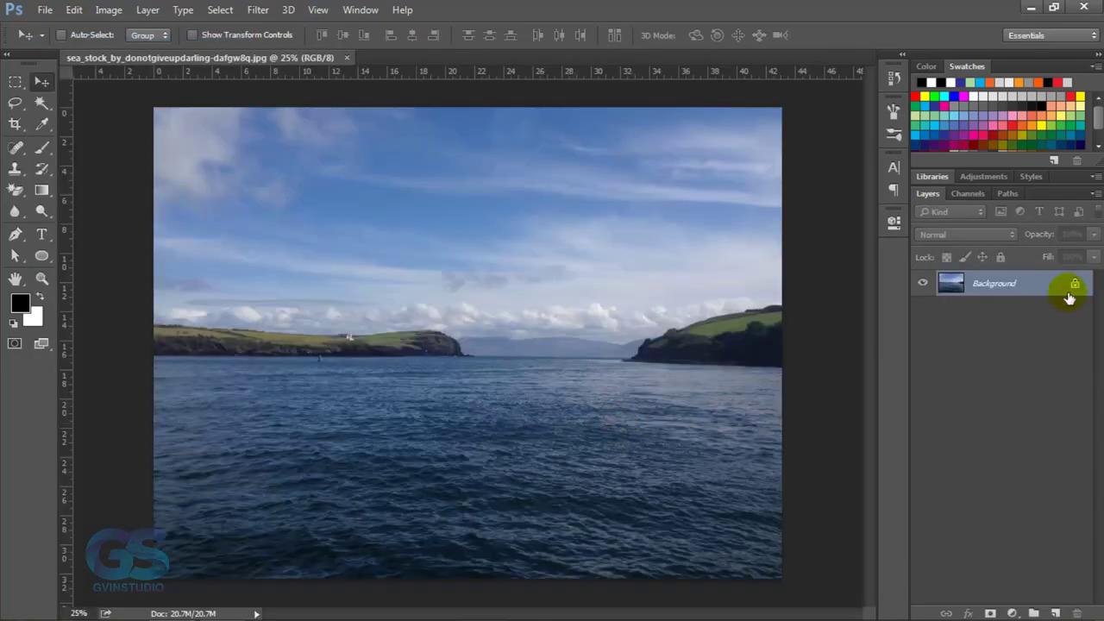
Unlock the background layer and crop to extend the canvas past the right edge
left_click(1077, 282)
scroll(247, 271, "down", 2)
scroll(333, 313, "down", 3)
key("c")
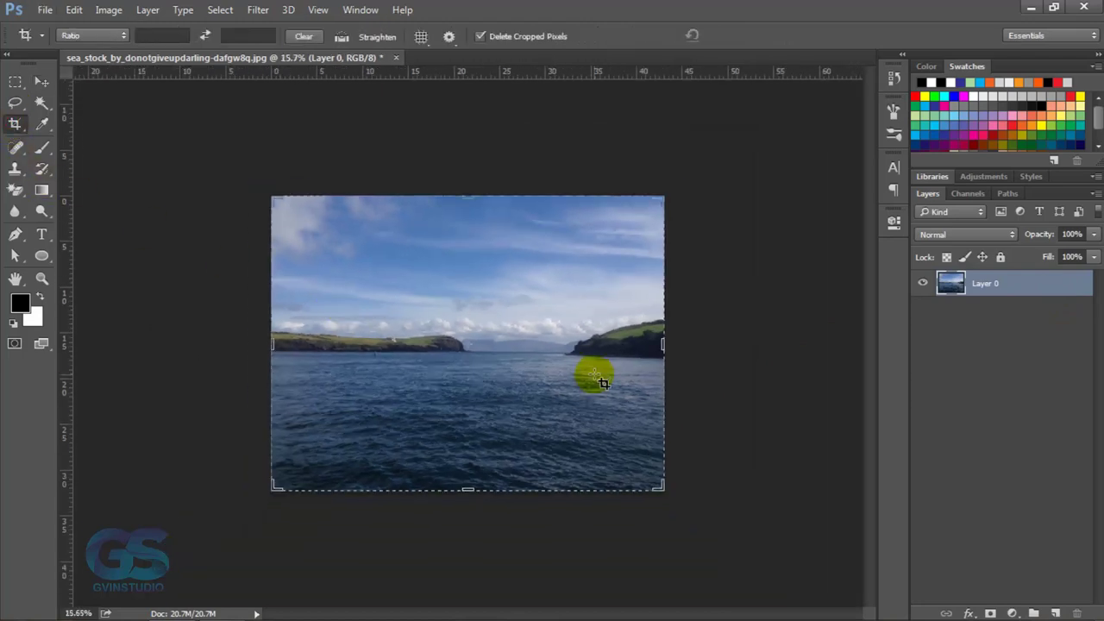
left_click_drag(662, 344, 681, 347)
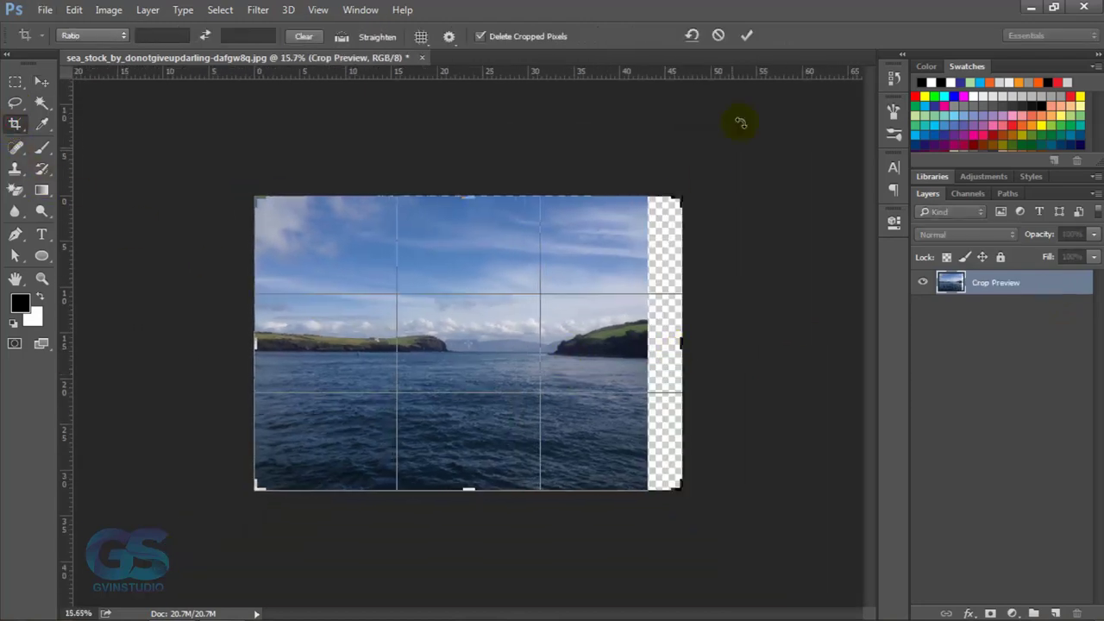
left_click(41, 81)
left_click(481, 250)
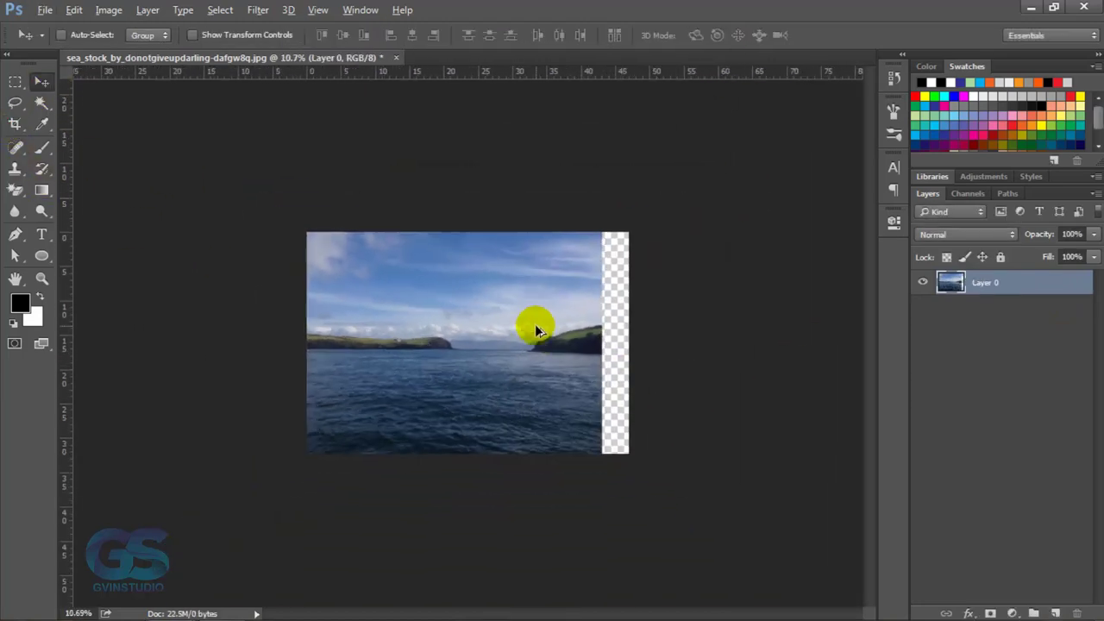
Transform the sea layer, lowering its top and stretching it to the canvas's right edge
key("ctrl+t")
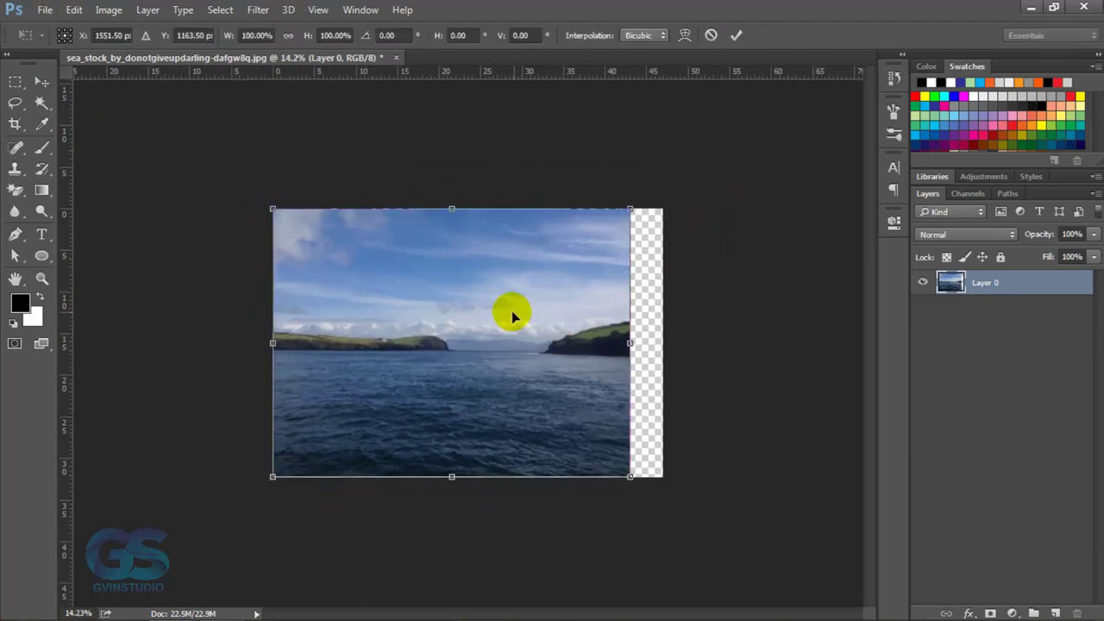
left_click_drag(454, 211, 467, 279)
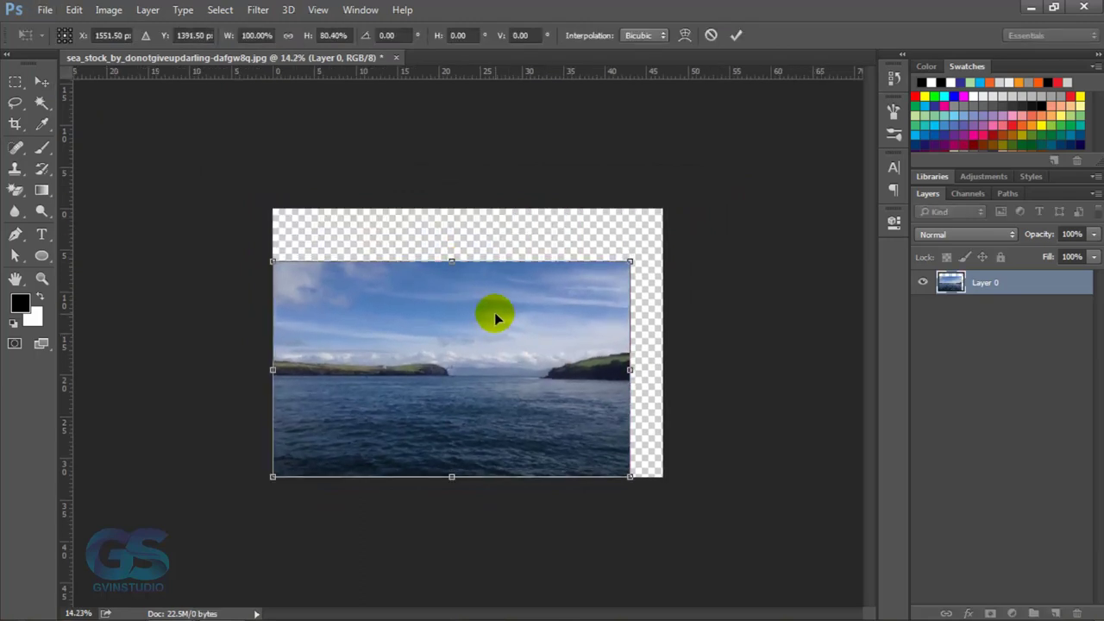
left_click_drag(630, 476, 662, 493)
left_click_drag(621, 450, 622, 431)
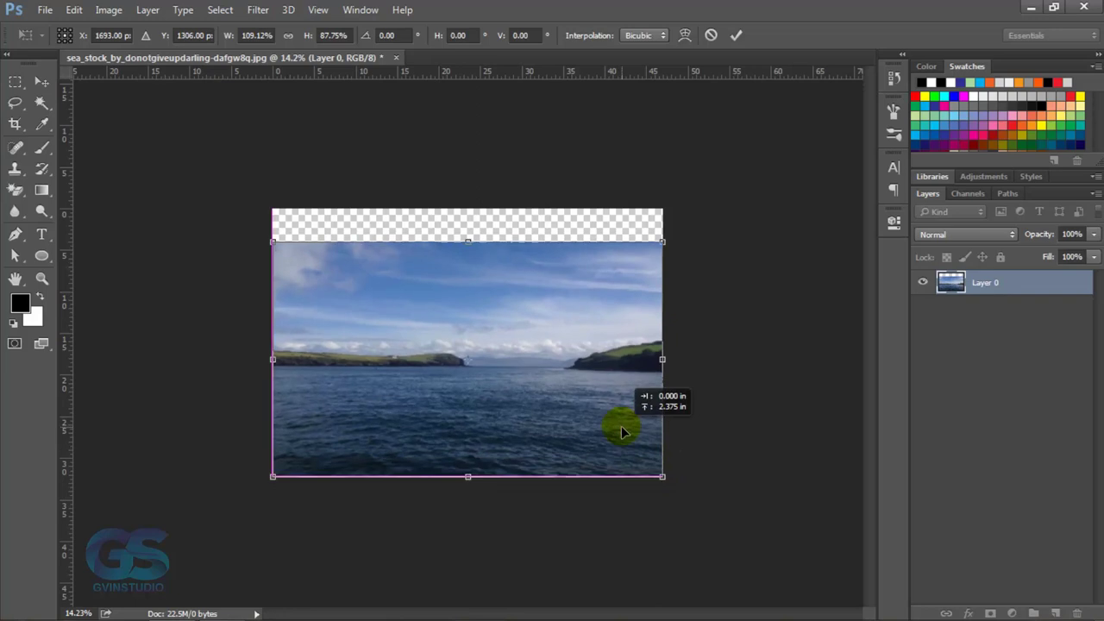
key("Return")
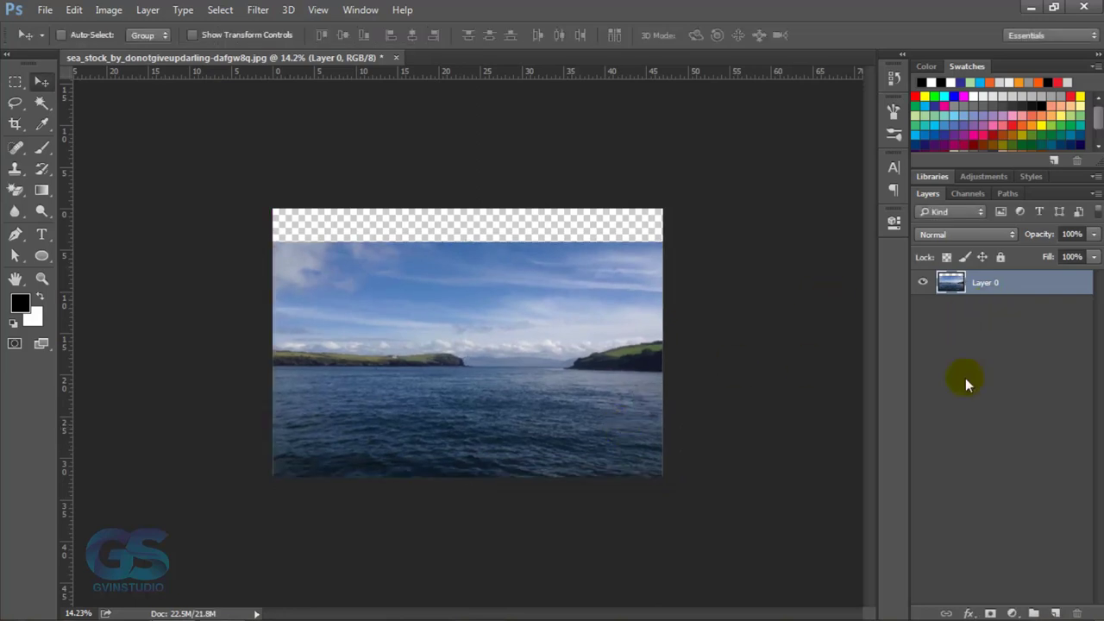
Add a layer mask and draw a gradient fading the sky down toward the horizon
left_click(989, 613)
left_click(44, 189)
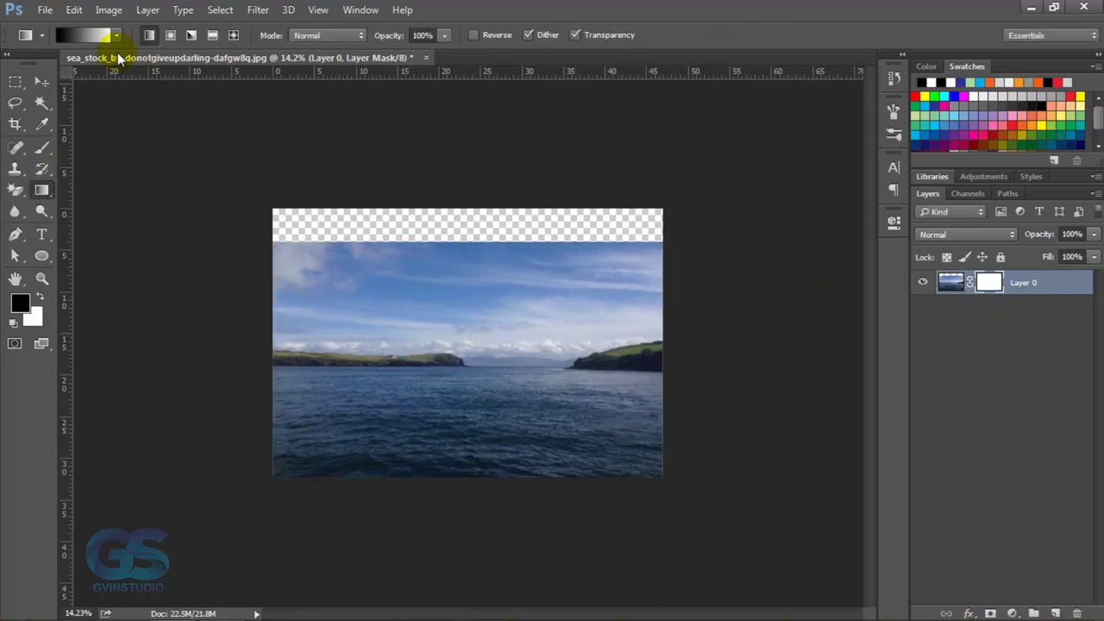
left_click(116, 36)
left_click(170, 35)
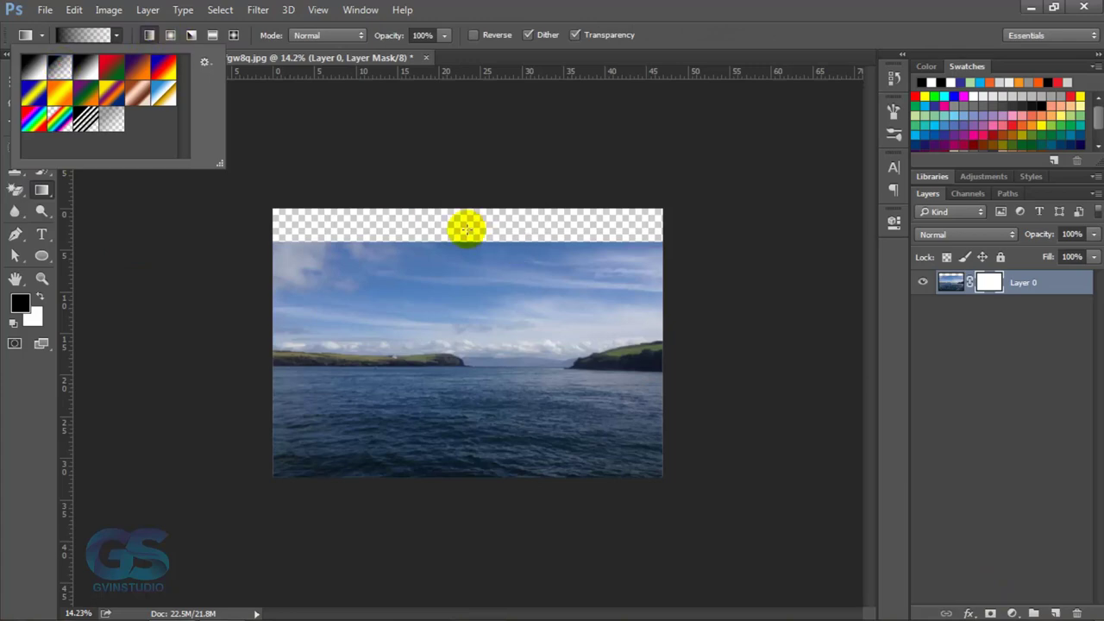
left_click_drag(466, 229, 472, 396)
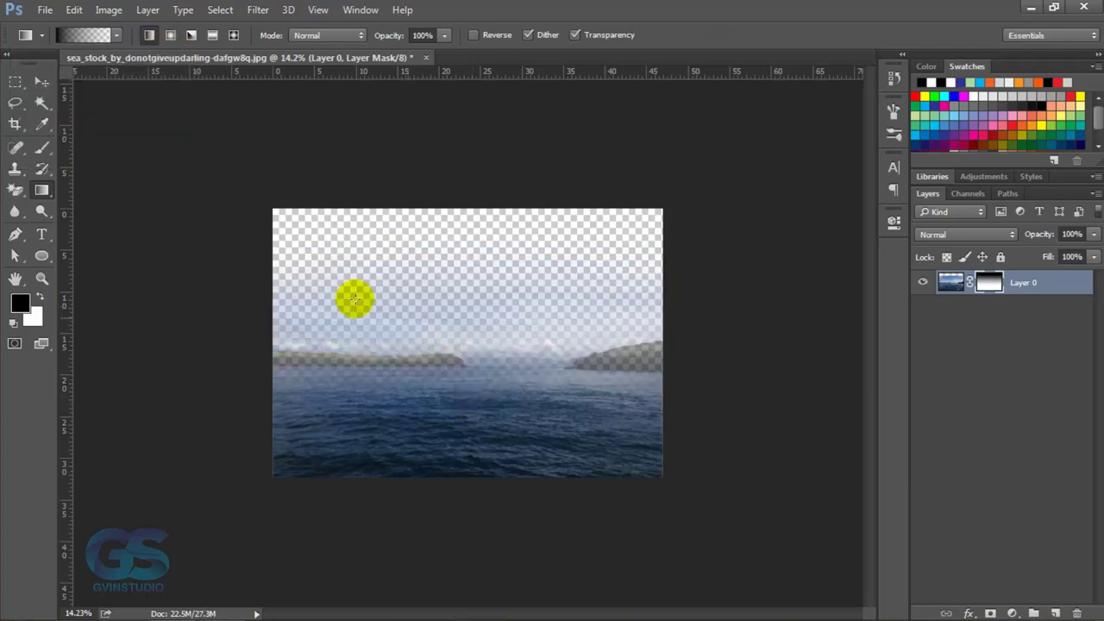
key("v")
left_click(45, 10)
Place the sea_by_adaae_stock photo into the sea document below Layer 0, aligned left
left_click(55, 41)
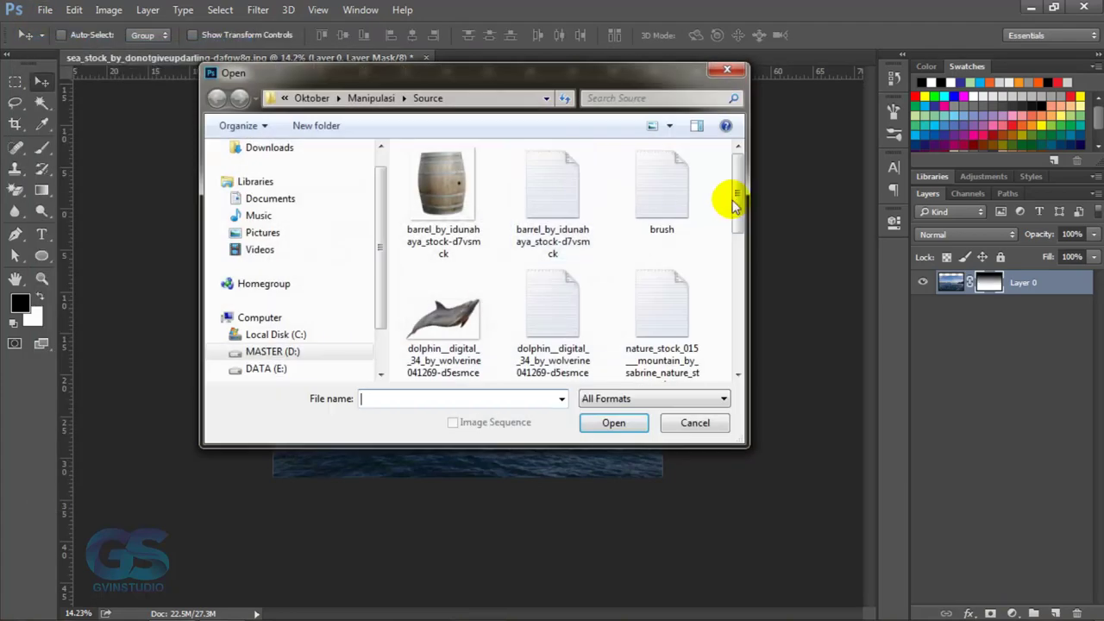
scroll(739, 234, "down", 2)
left_click(552, 276)
left_click(612, 416)
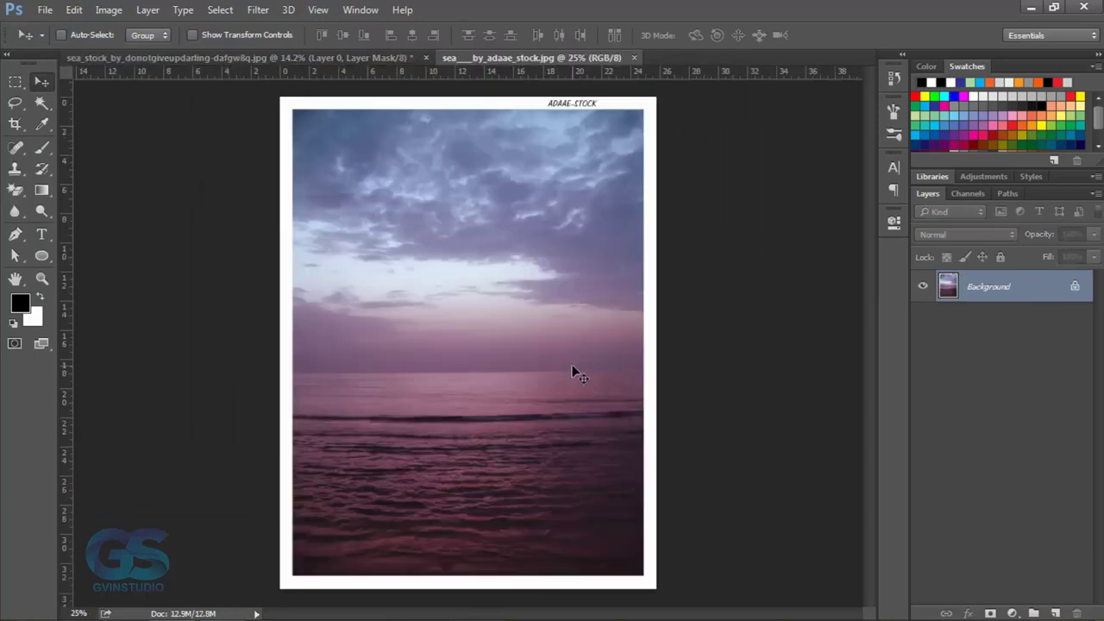
left_click(351, 58)
left_click_drag(420, 234, 435, 299)
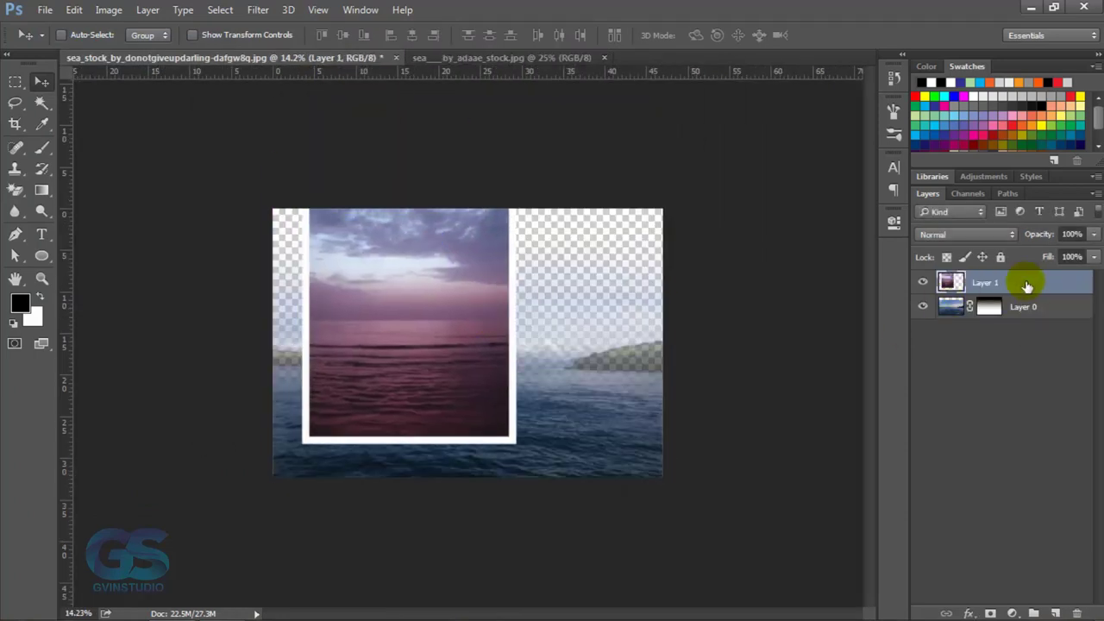
left_click_drag(1018, 284, 1022, 316)
mouse_move(483, 278)
left_mouse_down()
mouse_move(448, 321)
mouse_move(441, 311)
left_mouse_up()
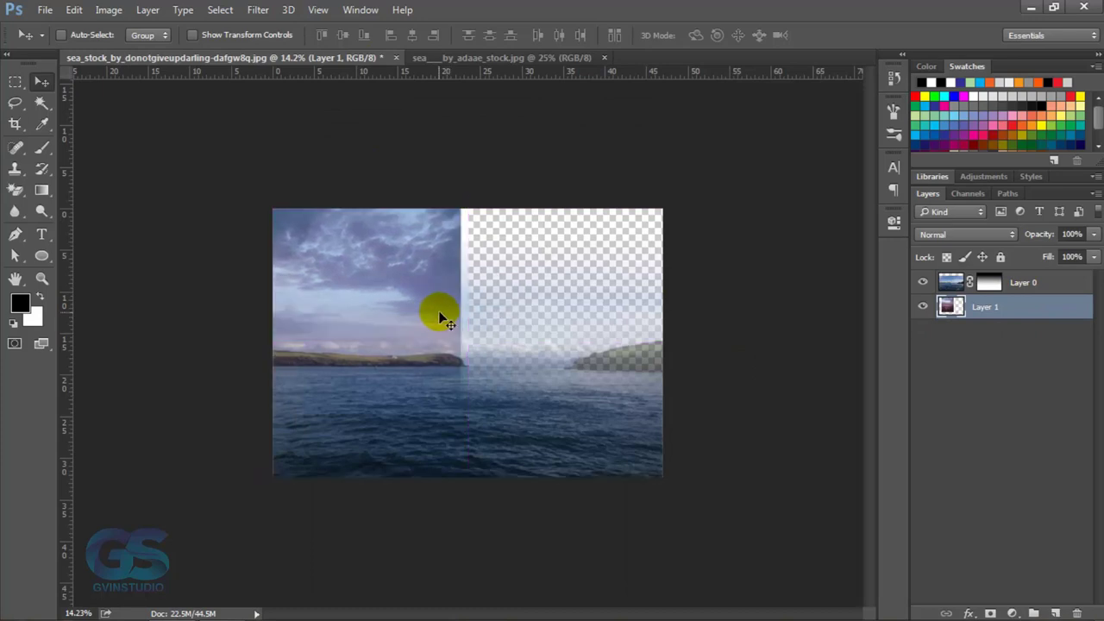
Enlarge the purple-sky layer across the whole canvas and flip it horizontally
key("ctrl+t")
left_click_drag(467, 197, 492, 163)
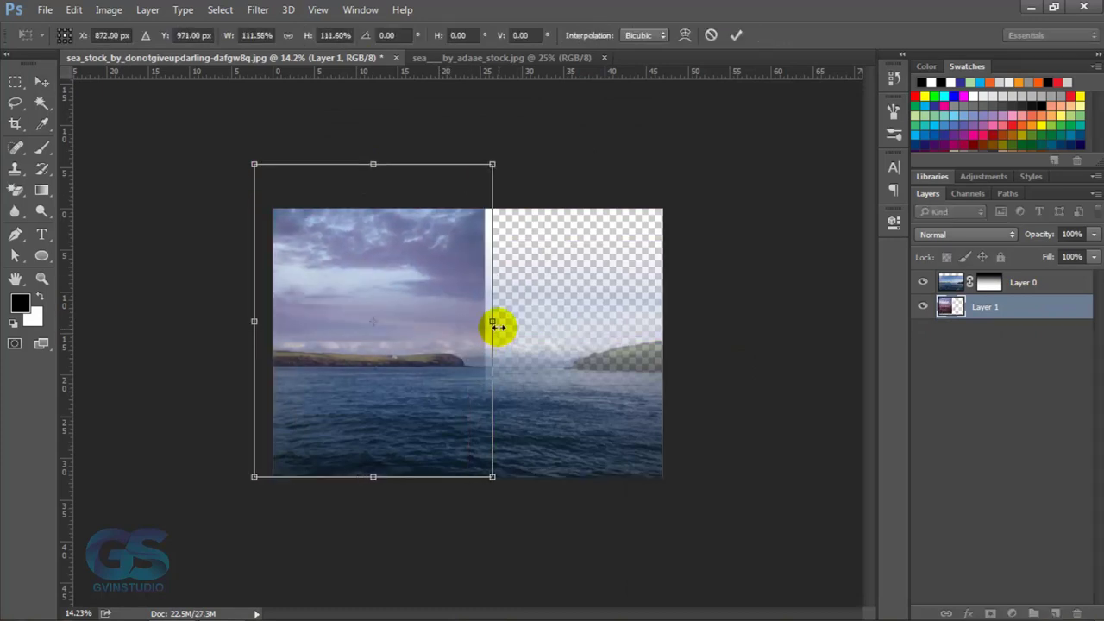
mouse_move(495, 323)
left_mouse_down()
mouse_move(692, 322)
mouse_move(681, 342)
left_mouse_up()
right_click(563, 346)
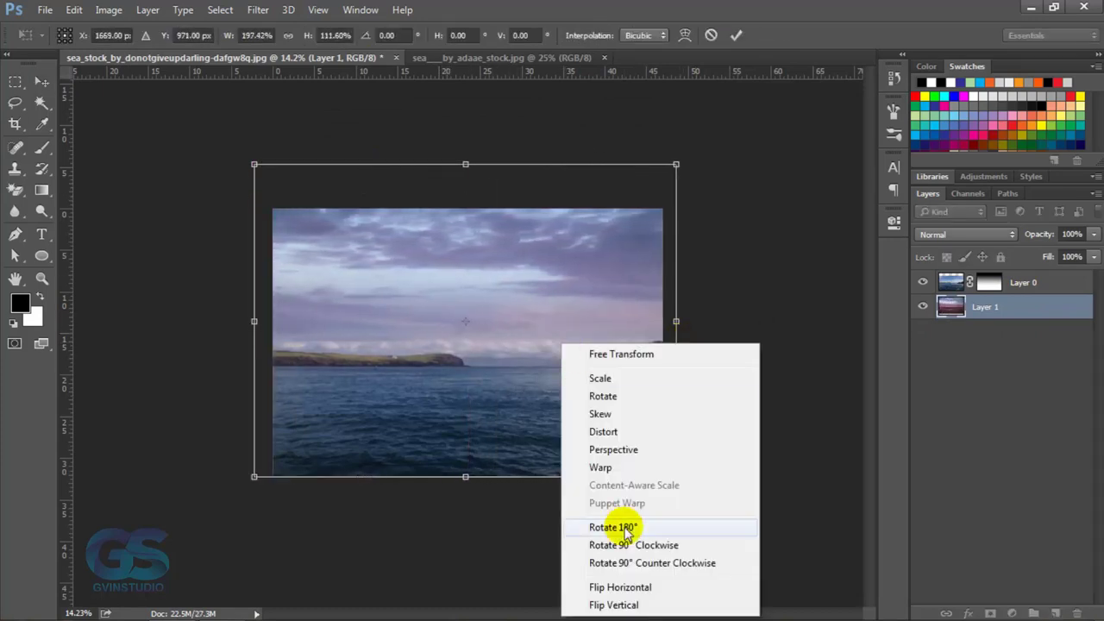
left_click(611, 590)
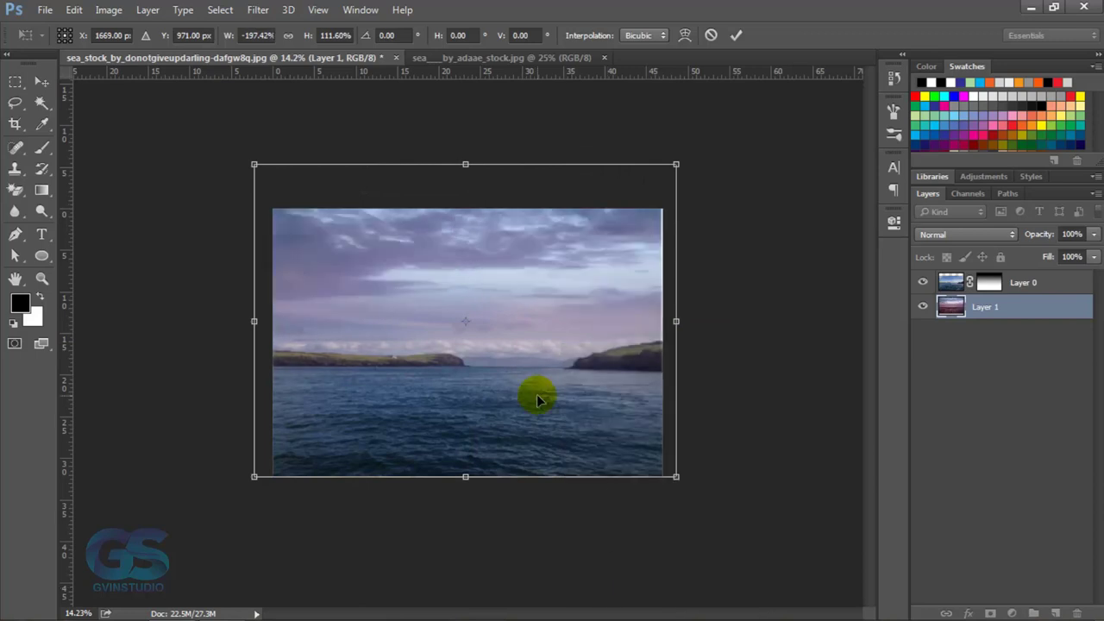
double_click(537, 399)
scroll(583, 369, "up", 2)
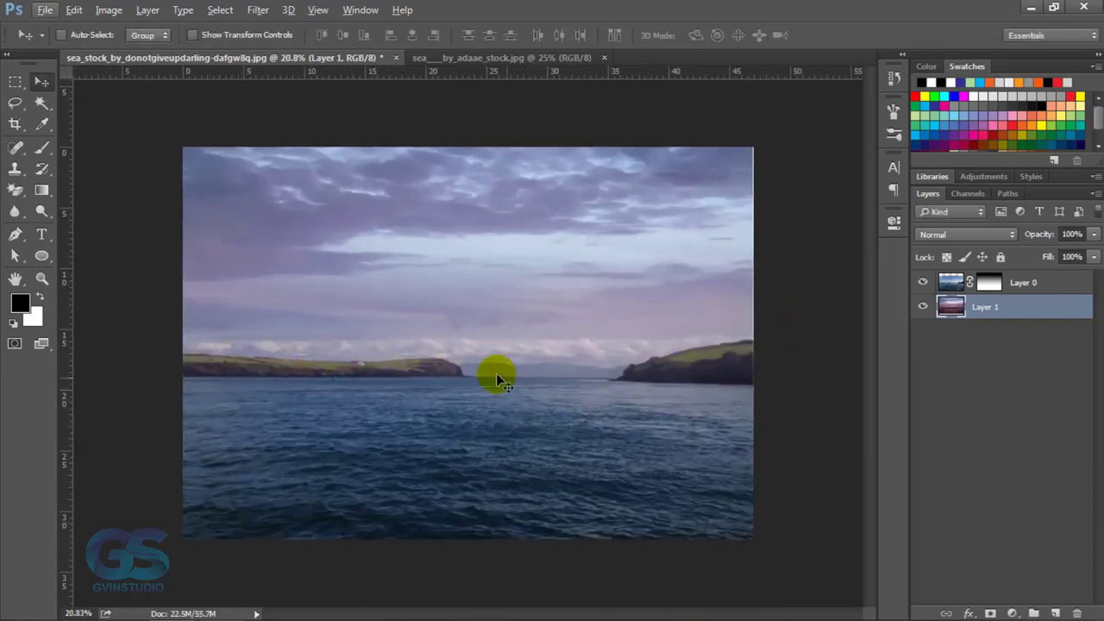
left_click(989, 282)
Paint Layer 0's mask along the horizon with a 600 brush to reveal the pink glow
left_click(43, 151)
left_click(313, 36)
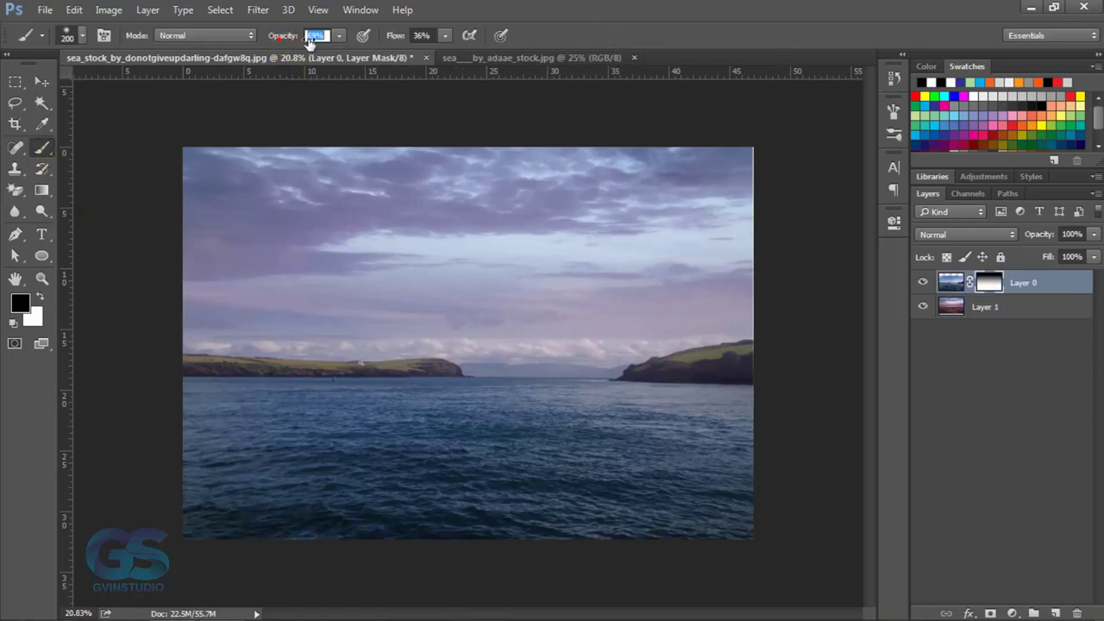
mouse_move(192, 361)
left_mouse_down()
mouse_move(765, 362)
mouse_move(613, 364)
mouse_move(727, 370)
mouse_move(637, 347)
mouse_move(581, 364)
mouse_move(491, 360)
mouse_move(193, 321)
left_mouse_up()
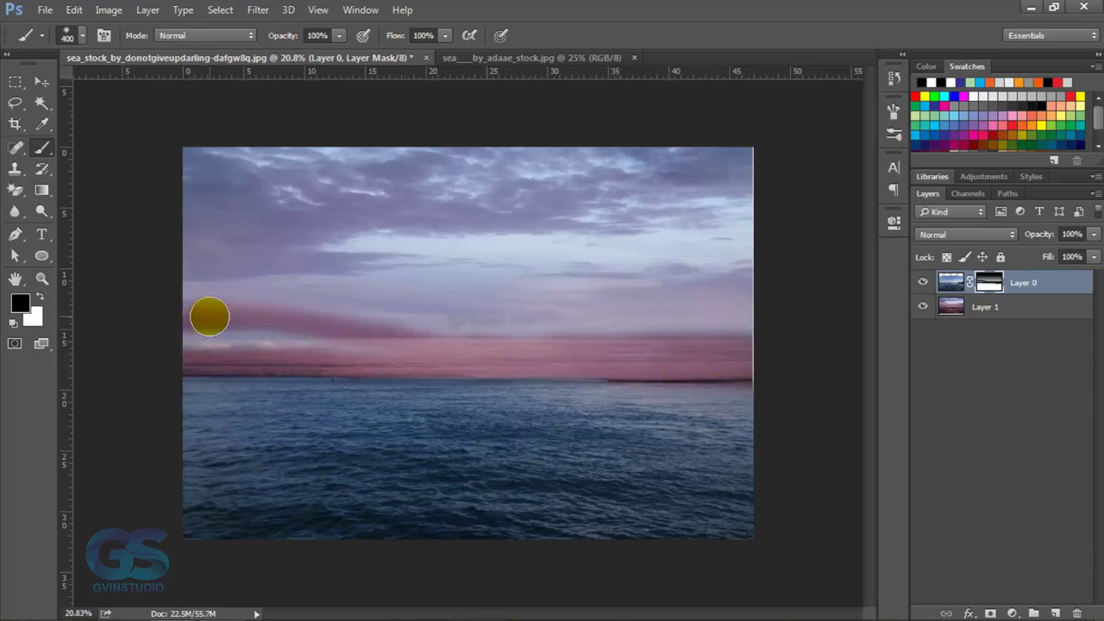
key("bracketright")
key("bracketright")
mouse_move(345, 320)
left_mouse_down()
mouse_move(594, 266)
mouse_move(743, 328)
mouse_move(591, 339)
mouse_move(697, 335)
mouse_move(374, 325)
mouse_move(443, 337)
mouse_move(564, 328)
mouse_move(549, 327)
left_mouse_up()
Shift the purple-sky layer slightly down so its horizon lines up
left_click(41, 81)
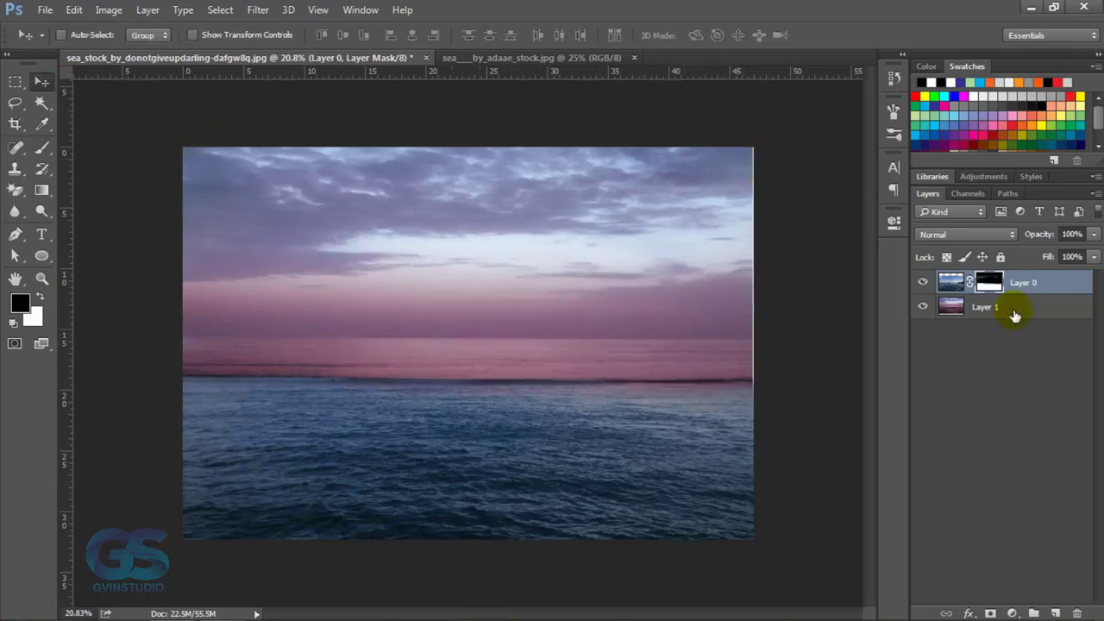
left_click(1015, 316)
left_click_drag(686, 258, 685, 276)
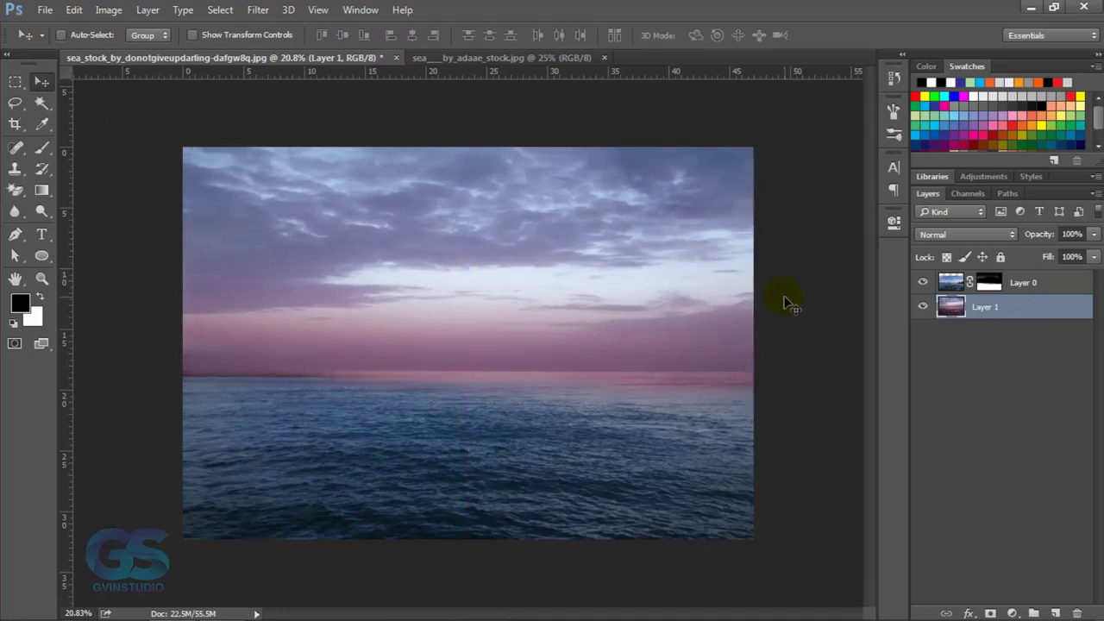
left_click_drag(787, 306, 791, 312)
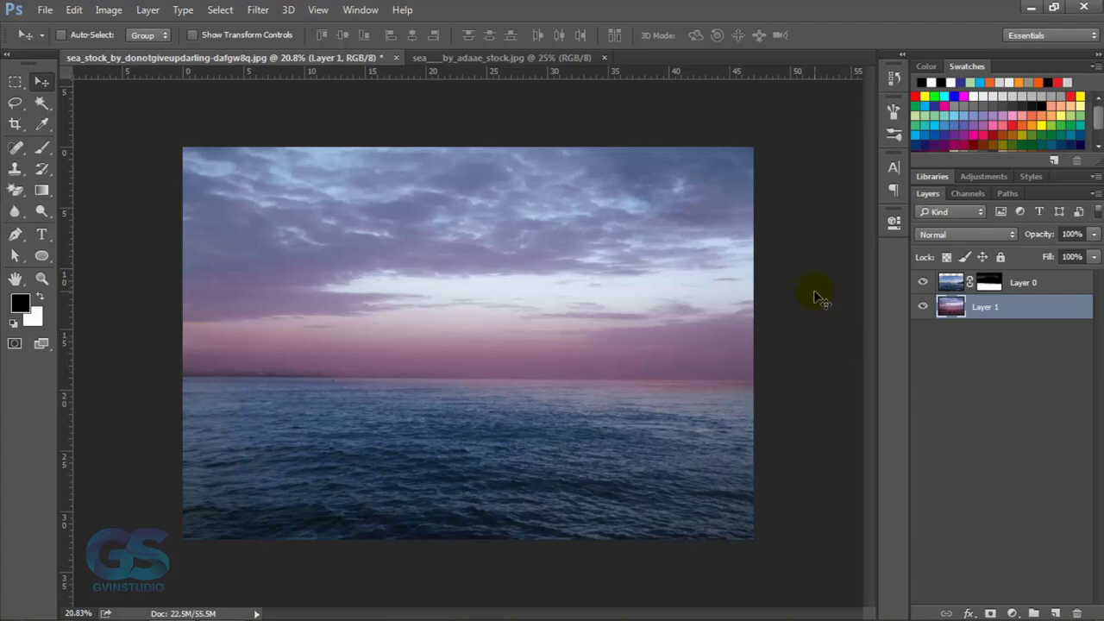
Add a Hue/Saturation adjustment (−44) clipped to the purple-sky layer
left_click(1015, 613)
left_click(985, 412)
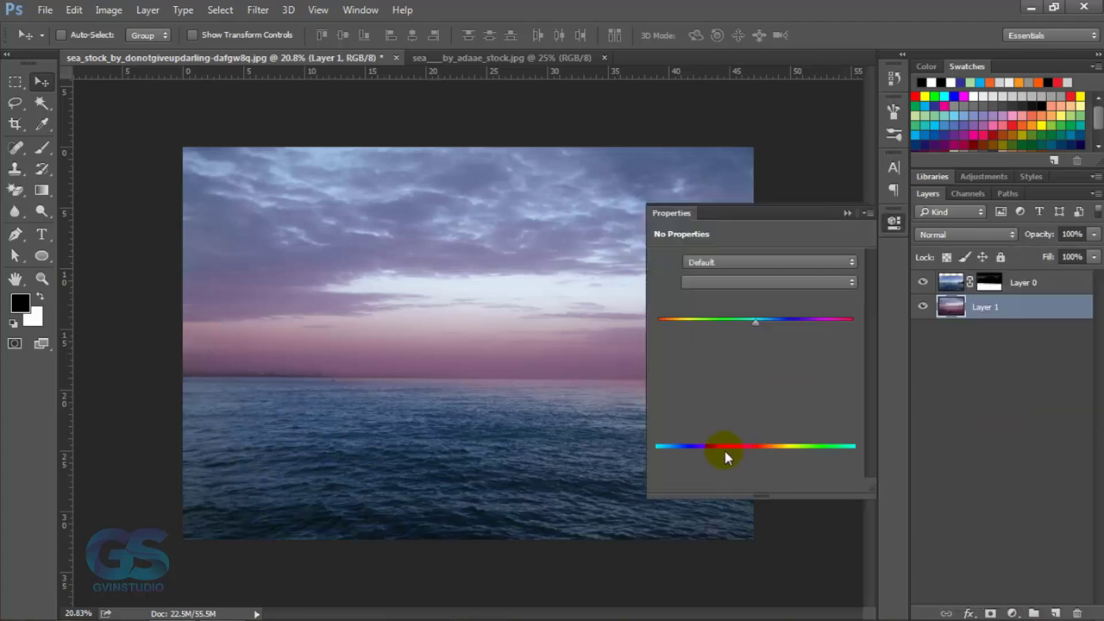
left_click(752, 487)
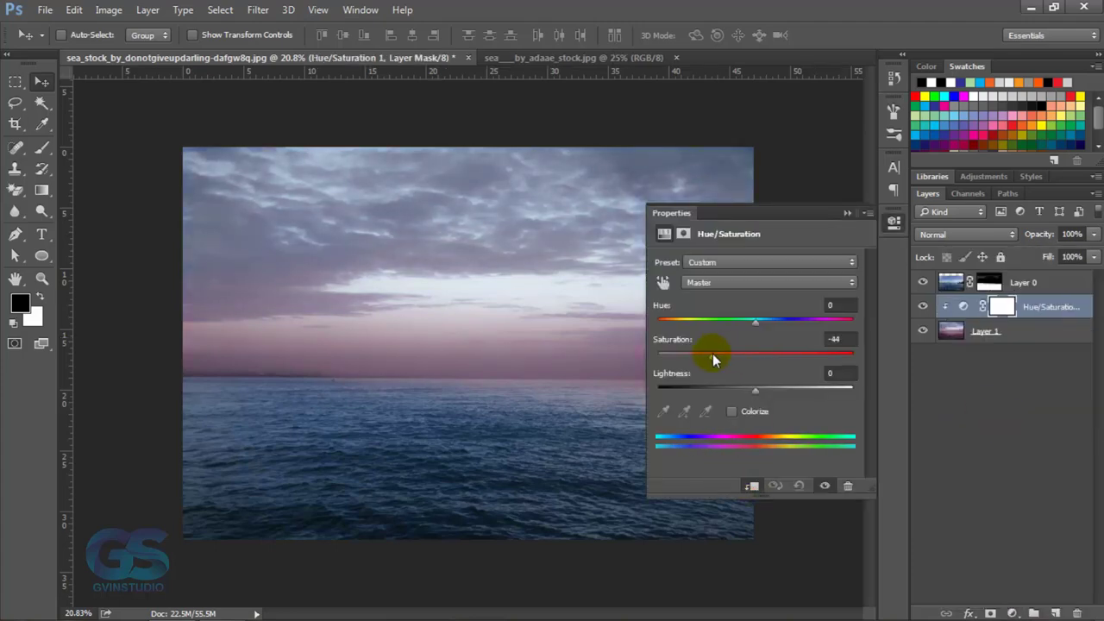
left_click(847, 213)
Add a Levels adjustment clipped to the purple sky with black input 23
left_click(1014, 613)
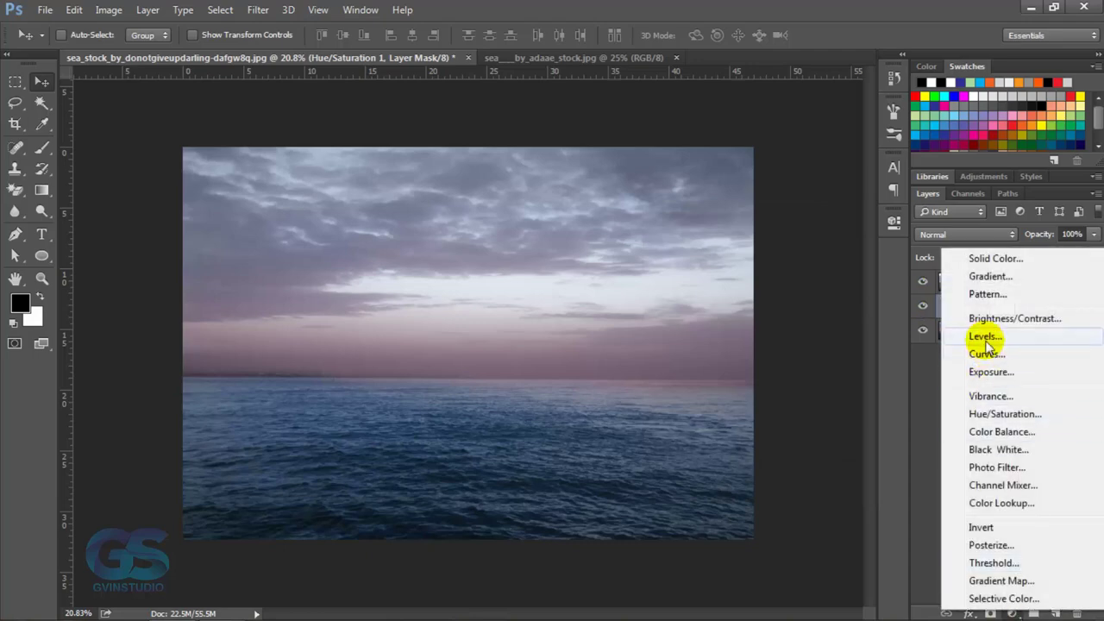
left_click(983, 331)
left_click(752, 487)
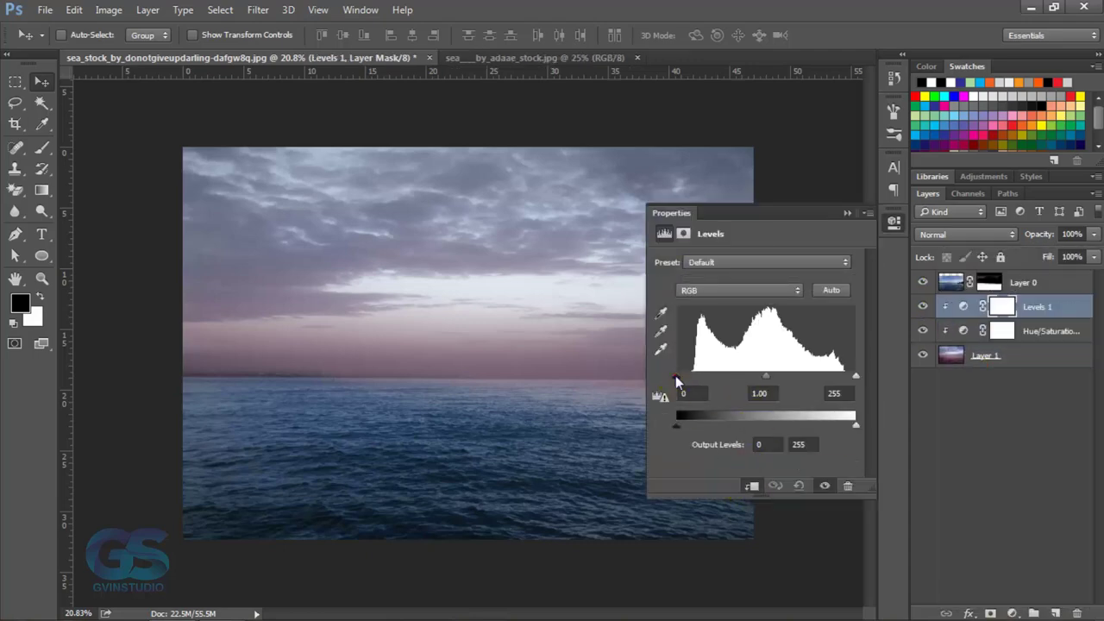
left_click_drag(676, 379, 694, 379)
left_click(847, 213)
Add a Hue/Saturation adjustment clipped to the Layer 0 sea photo
left_click(1018, 282)
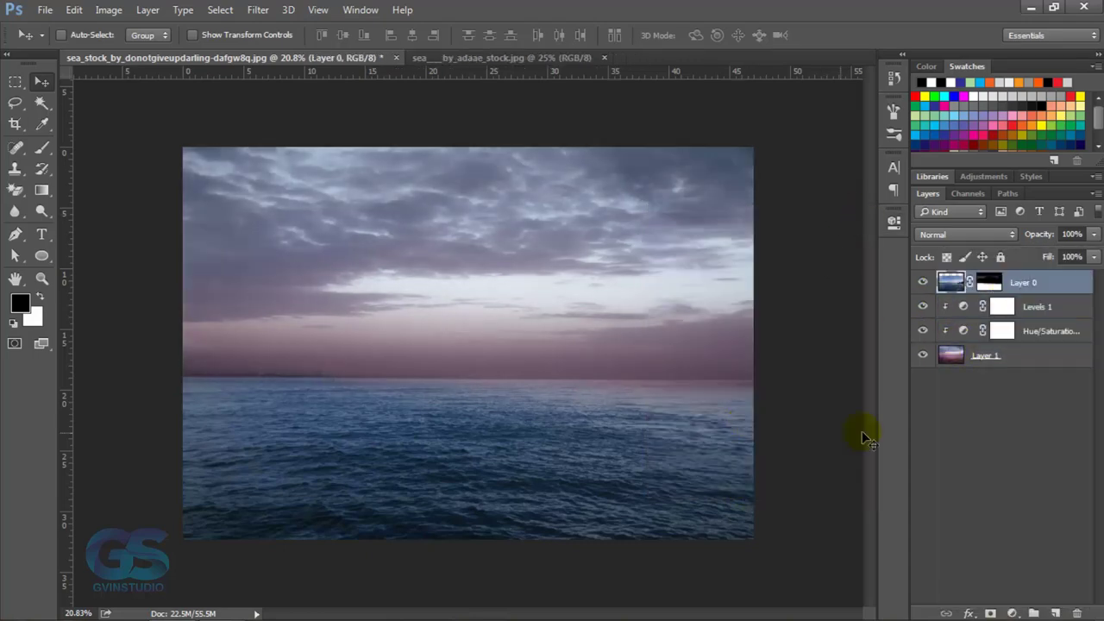
left_click(1012, 613)
left_click(988, 414)
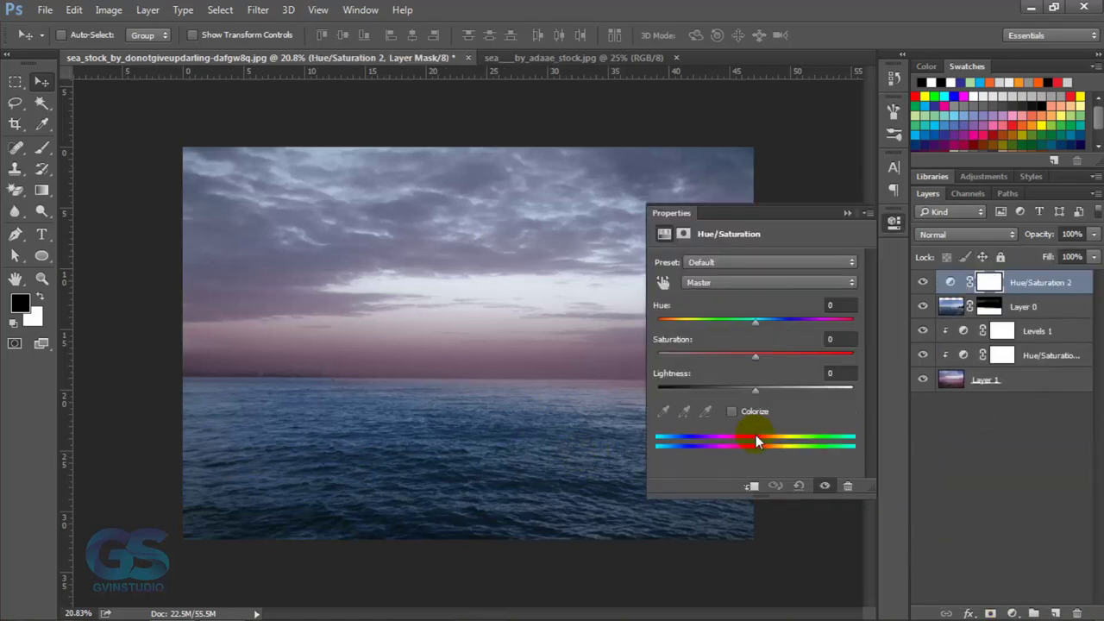
left_click(751, 485)
left_click(847, 212)
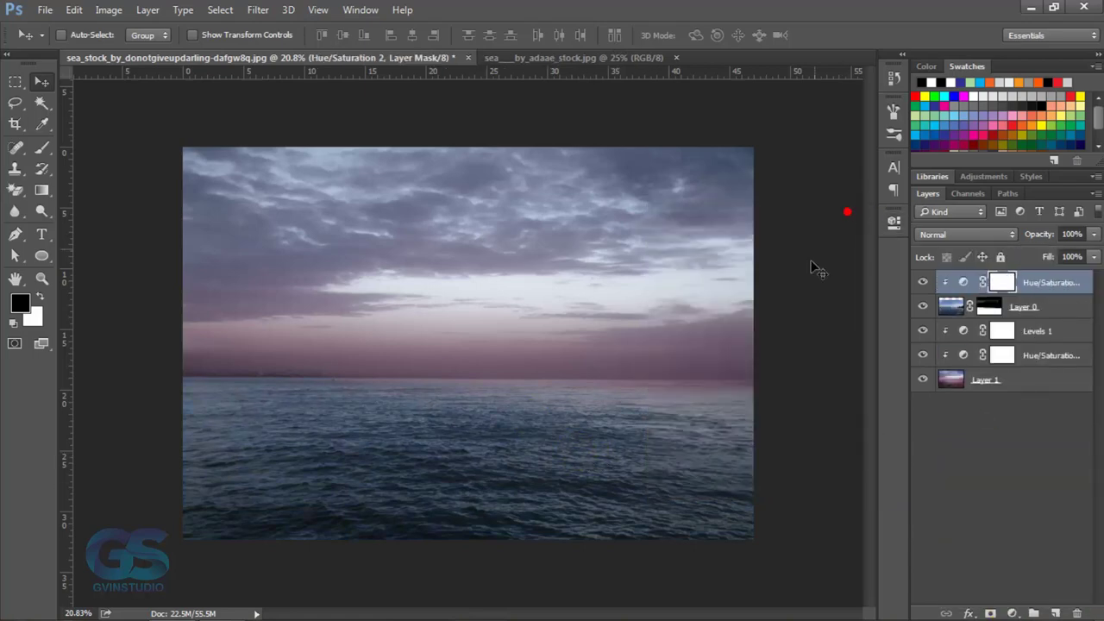
key("ctrl+minus")
key("ctrl+0")
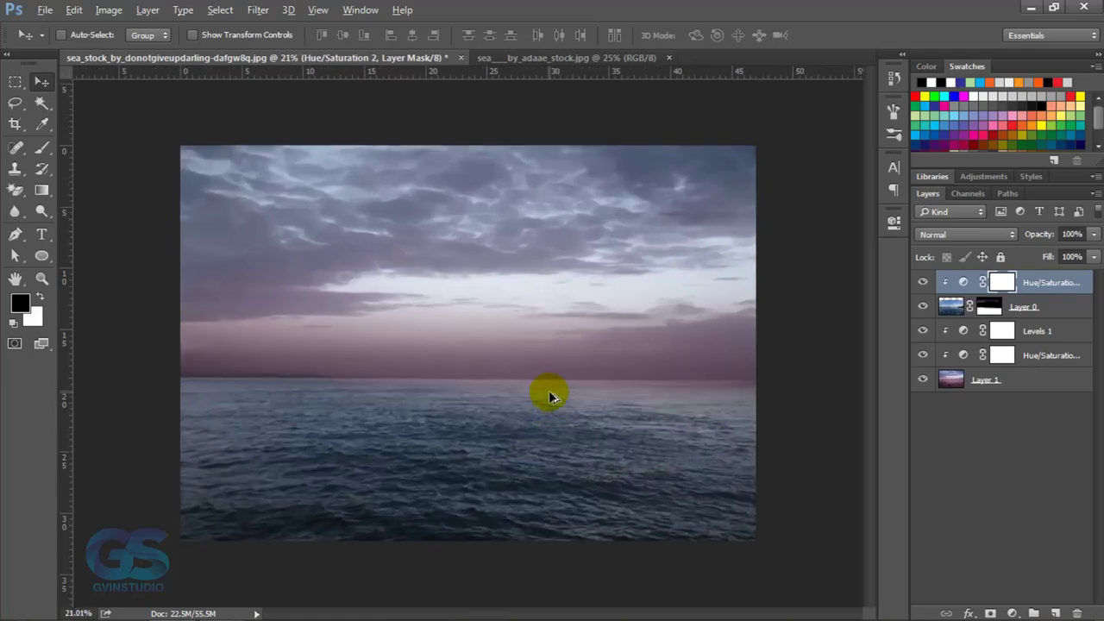
left_click(586, 56)
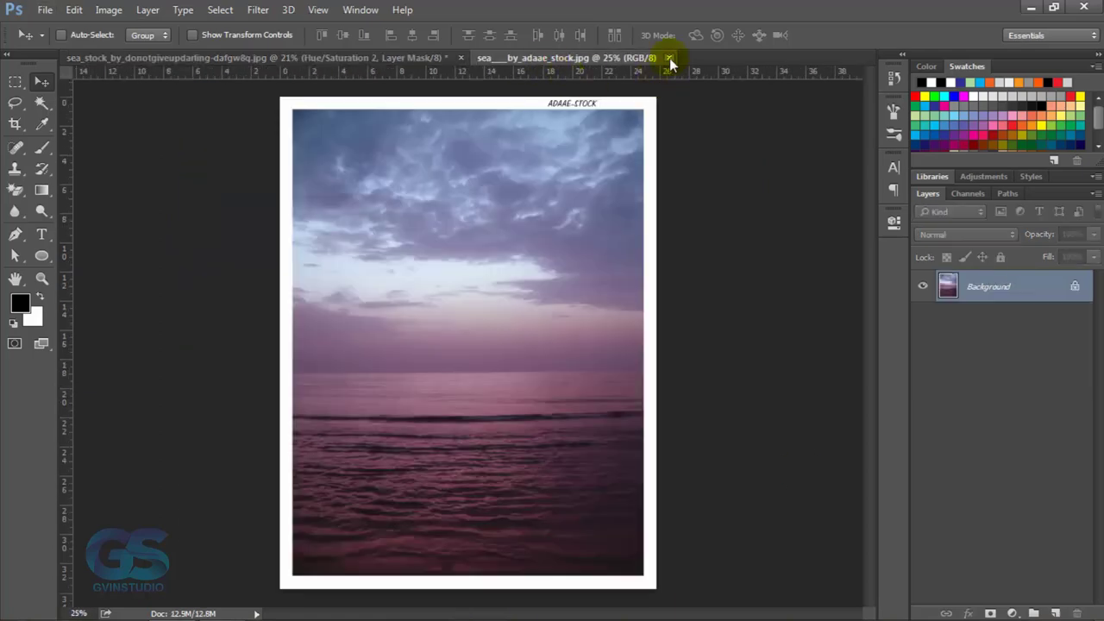
Close the other sea photo and open the nature_stock_015 mountain photo
left_click(388, 57)
left_click(45, 9)
left_click(62, 43)
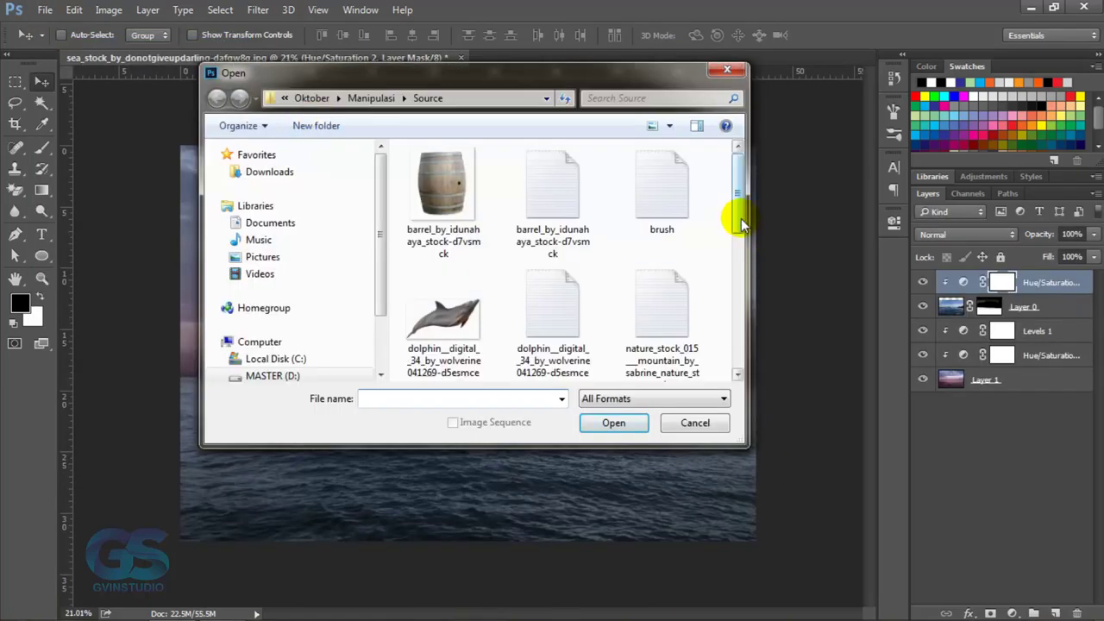
scroll(732, 217, "down", 2)
left_click(465, 276)
left_click(621, 427)
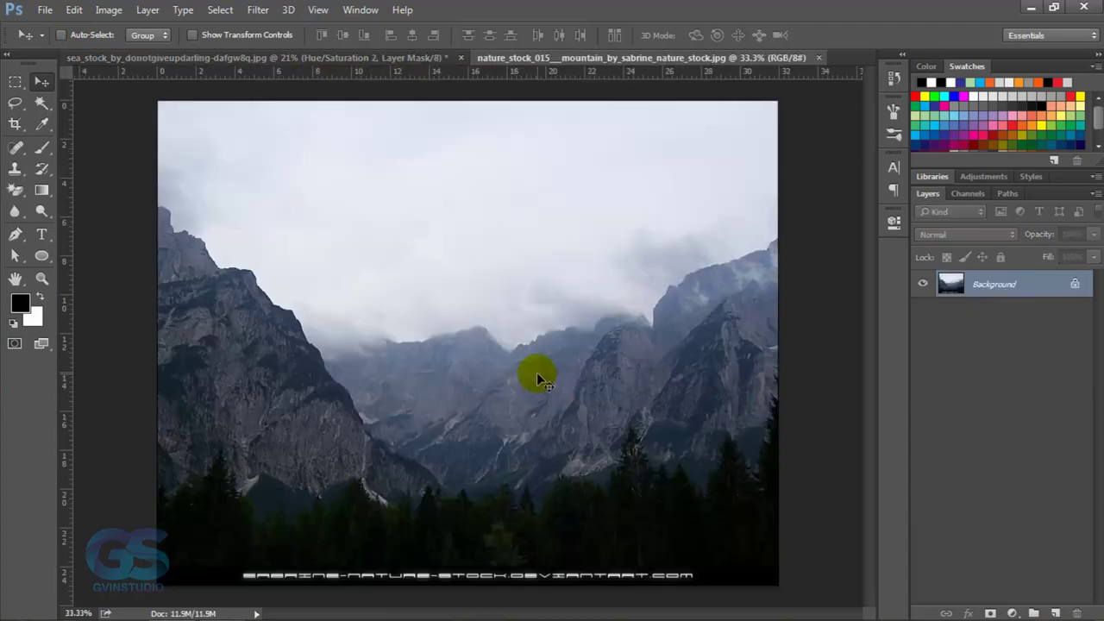
Lasso the left mountain slope and drag it into the sea composite
left_click(16, 106)
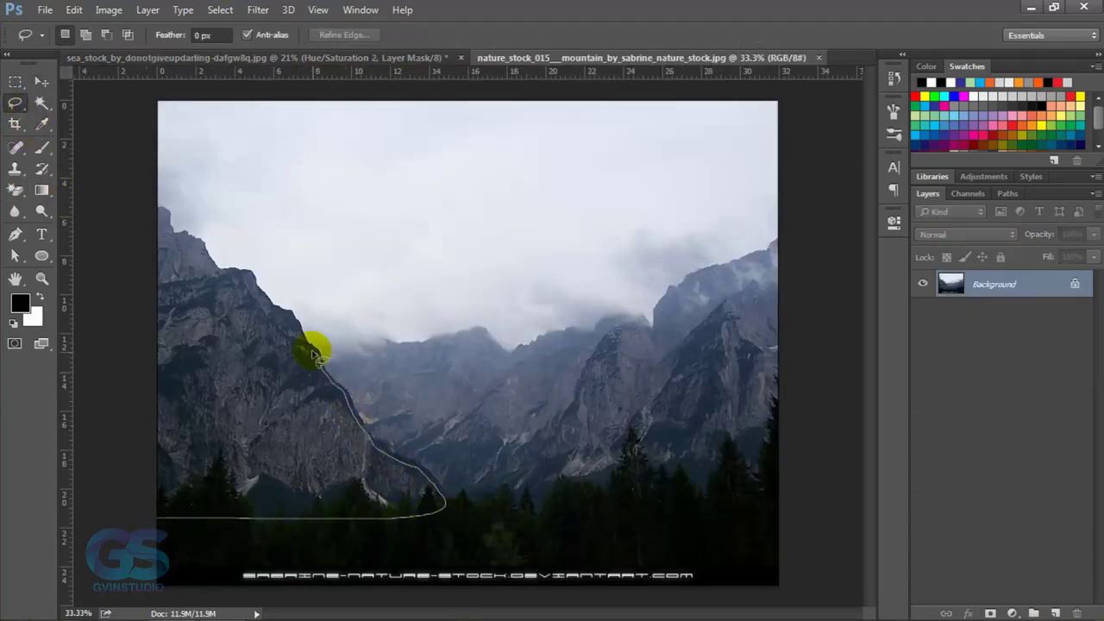
left_click_drag(256, 291, 164, 235)
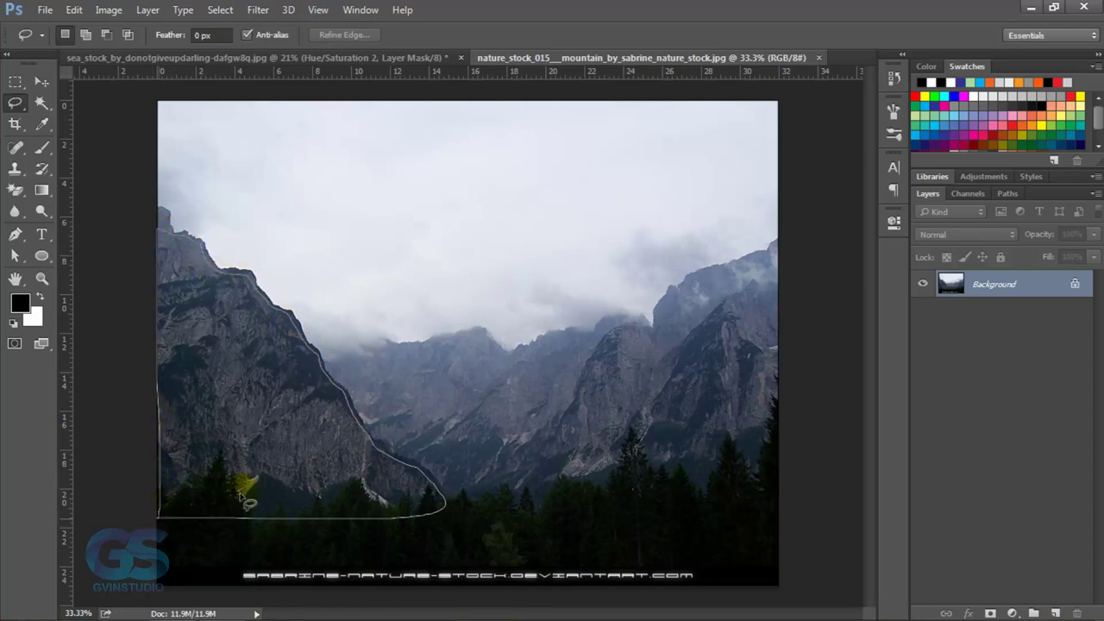
mouse_move(247, 503)
left_mouse_down()
mouse_move(258, 509)
mouse_move(331, 220)
mouse_move(270, 360)
left_mouse_up()
key("v")
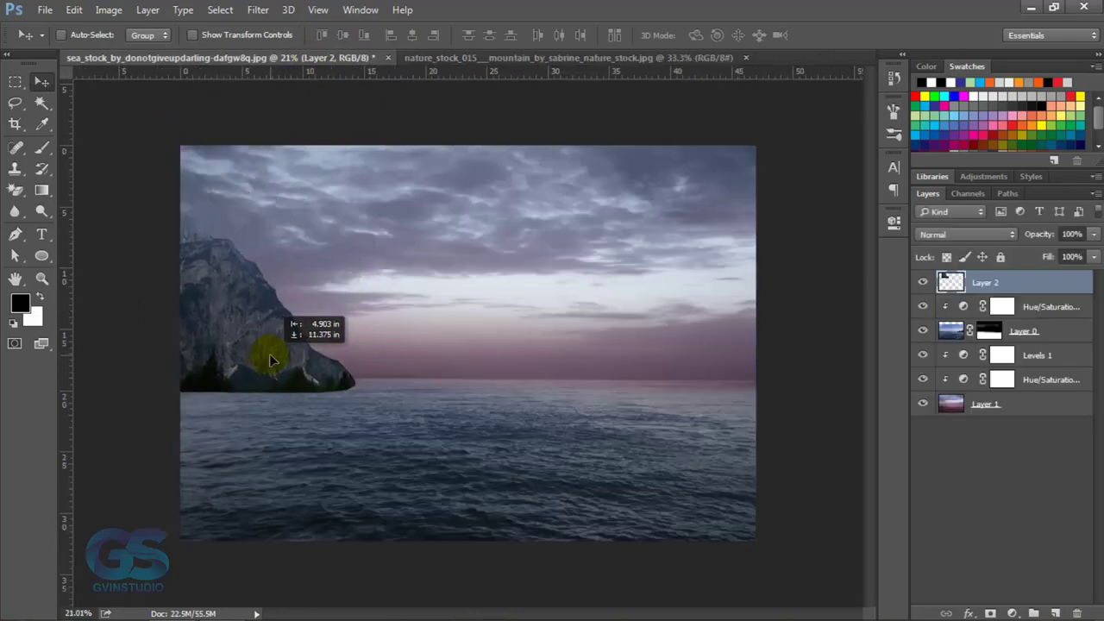
Position the cliff against the left canvas edge and stretch it wider
left_click_drag(269, 353, 364, 366)
key("ctrl+t")
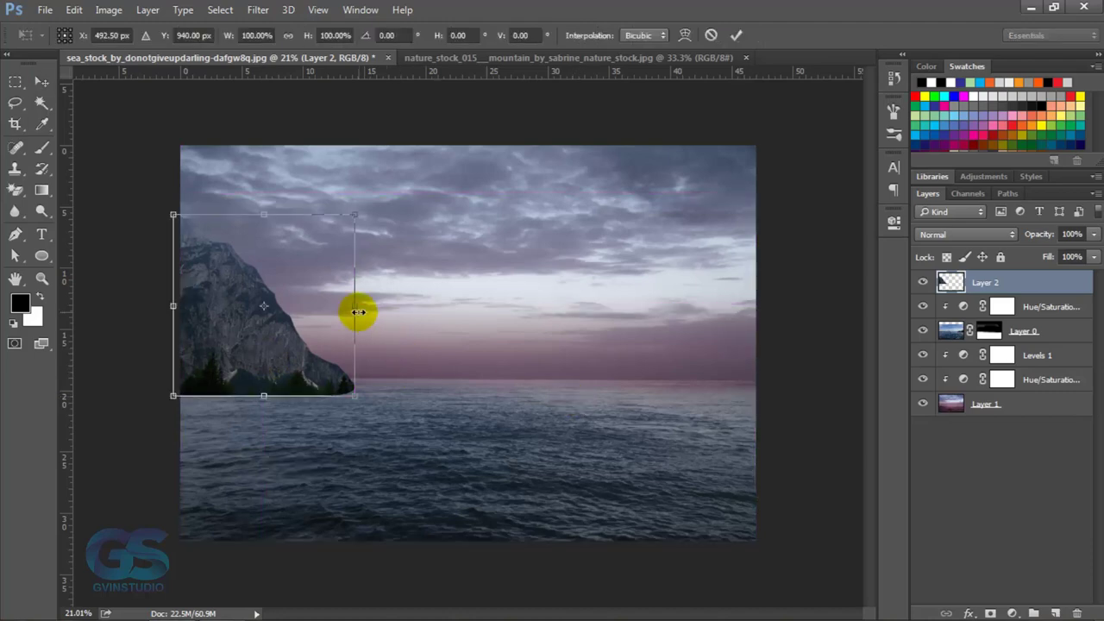
left_click_drag(354, 306, 382, 311)
key("Return")
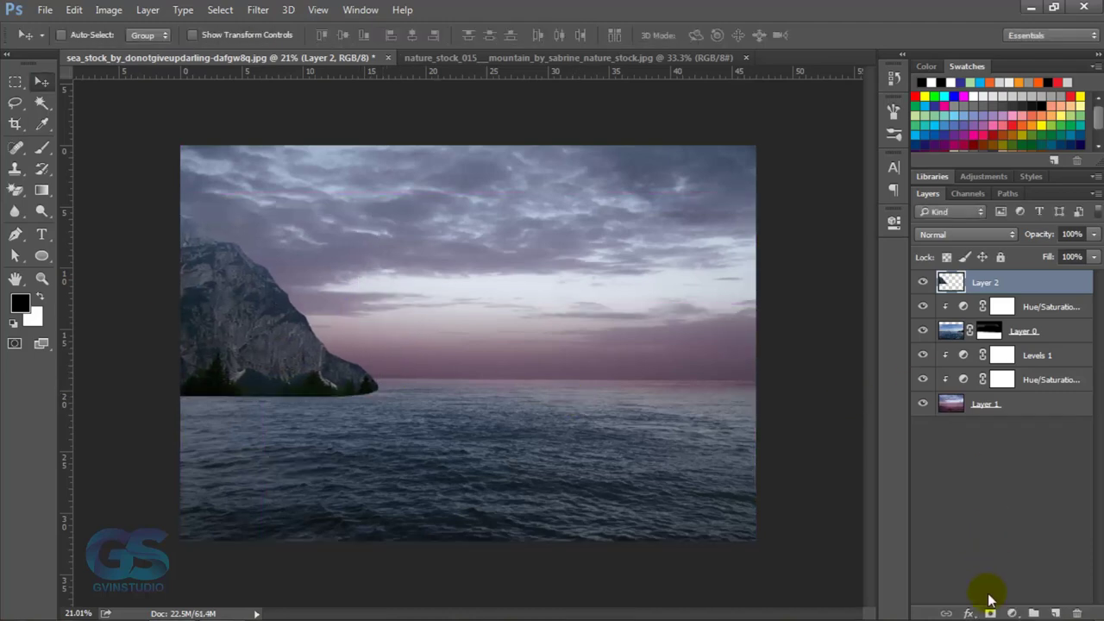
Mask the cliff's base into the sea horizon, then nudge the cliff slightly down
left_click(989, 600)
left_click(42, 147)
key("bracketleft")
key("bracketleft")
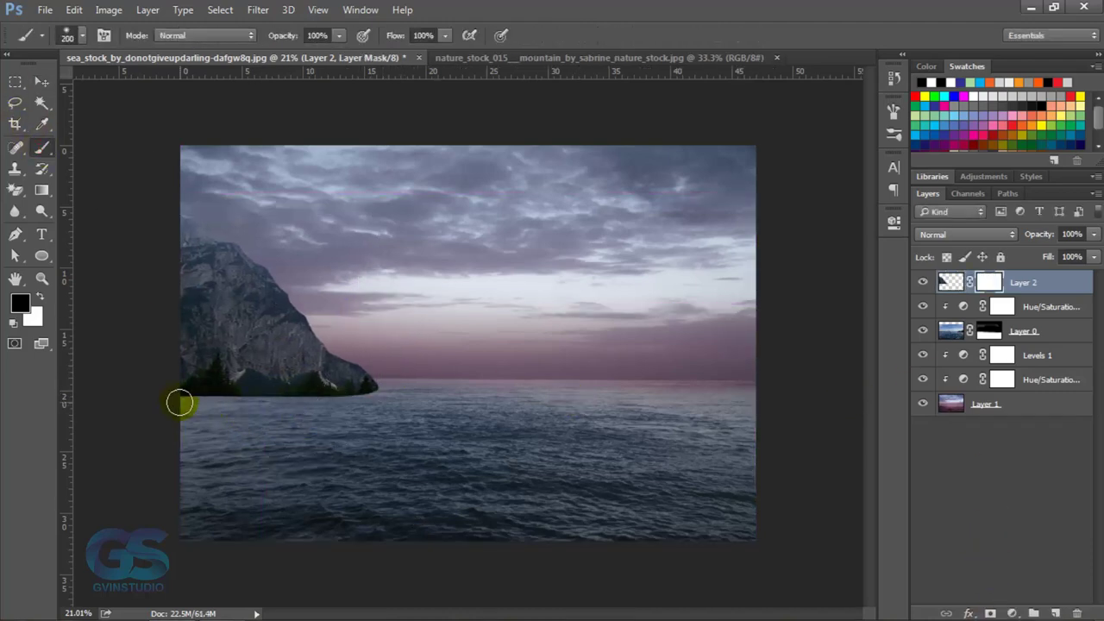
mouse_move(178, 399)
left_mouse_down()
mouse_move(385, 406)
mouse_move(167, 399)
mouse_move(372, 394)
left_mouse_up()
mouse_move(276, 384)
left_mouse_down()
mouse_move(181, 381)
mouse_move(378, 392)
left_mouse_up()
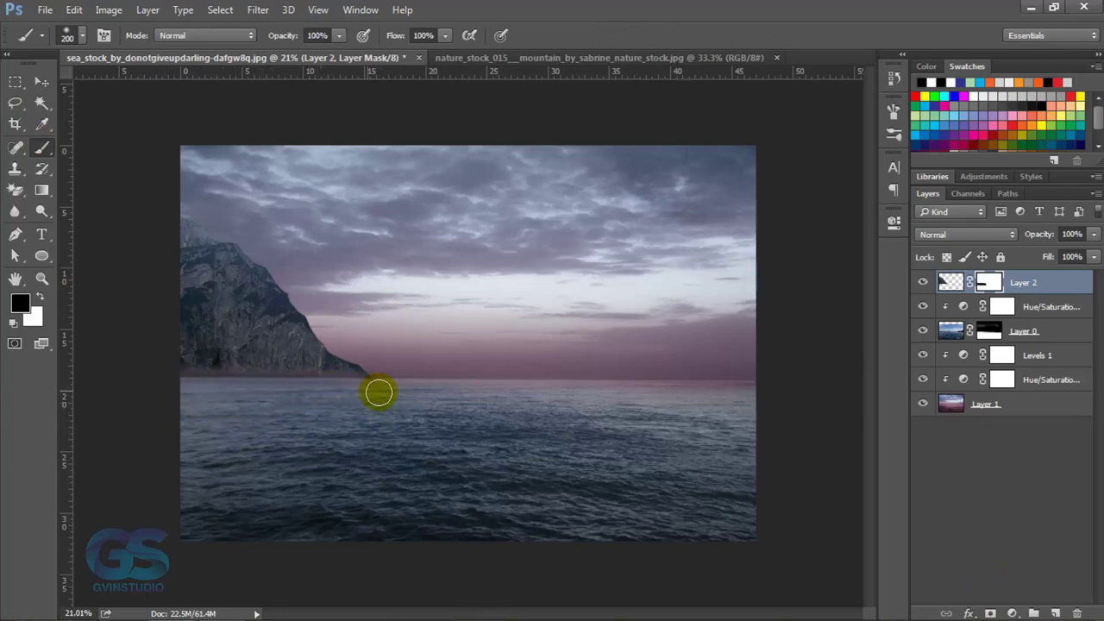
left_click(41, 82)
left_click(951, 282)
left_click_drag(431, 302, 431, 310)
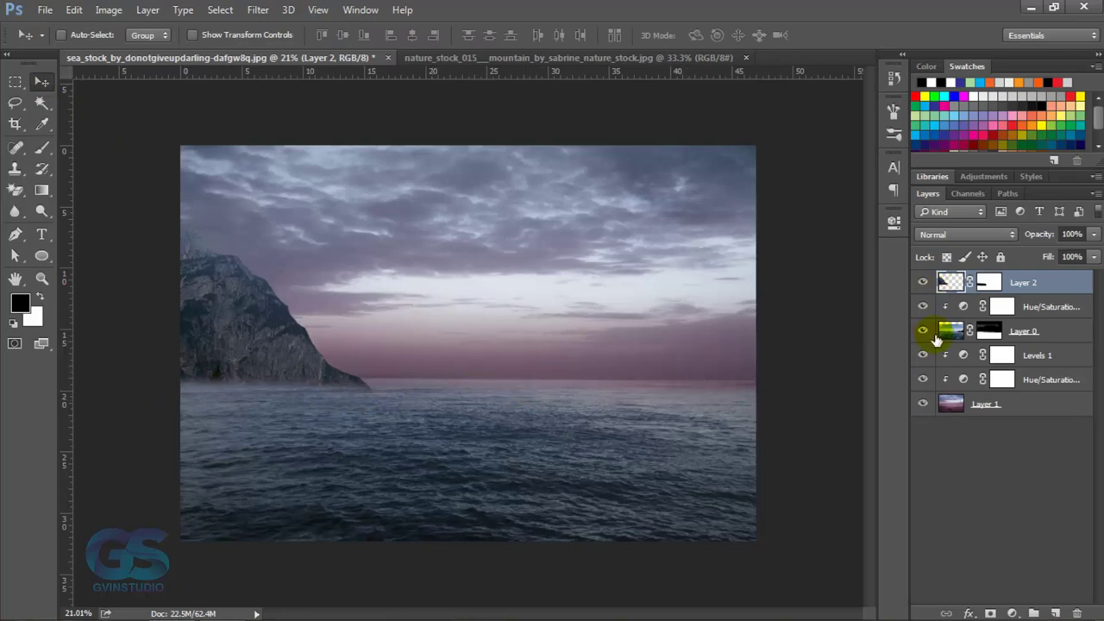
Give the cliff a Black, White Gradient Overlay: 45°, scale 86%, Multiply, about 87% opacity
left_click(972, 610)
left_click(944, 470)
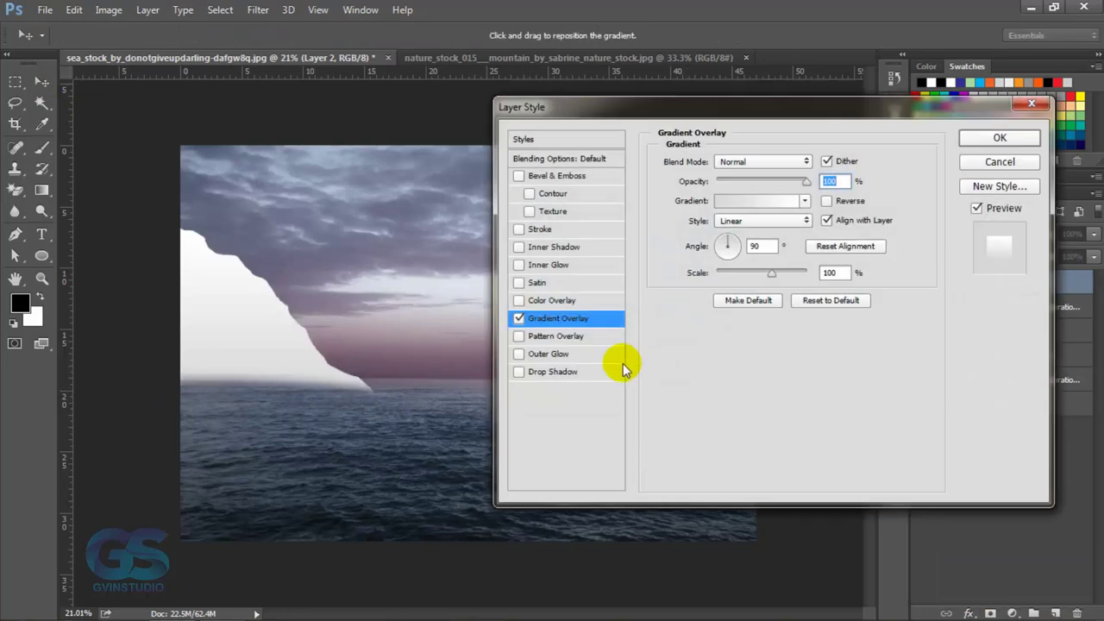
left_click(725, 201)
left_click(440, 125)
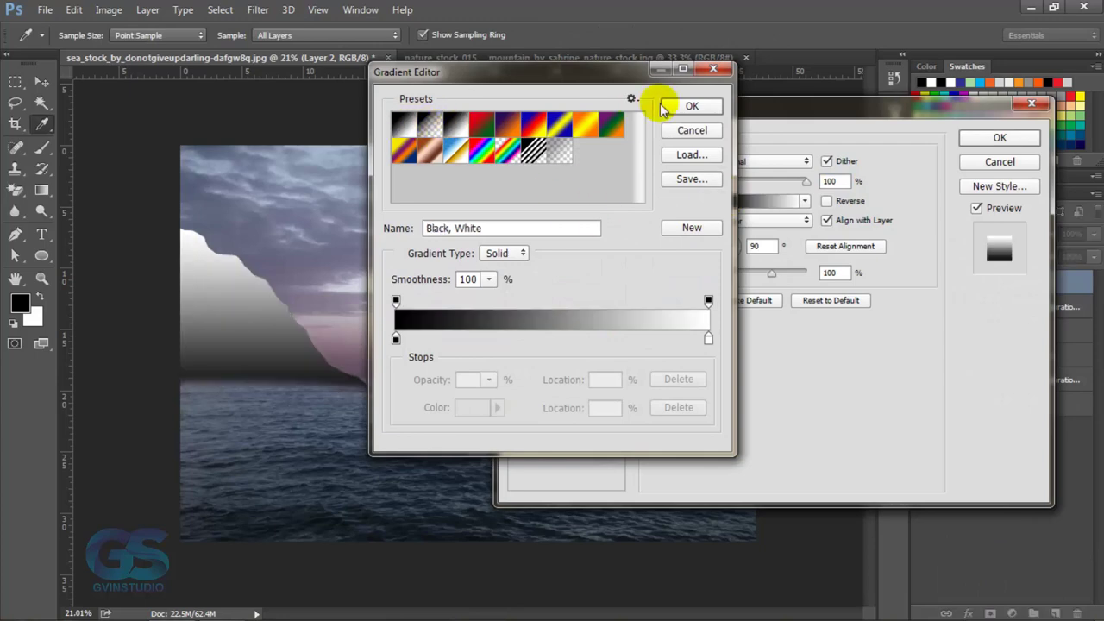
left_click(682, 105)
left_click_drag(722, 245, 735, 240)
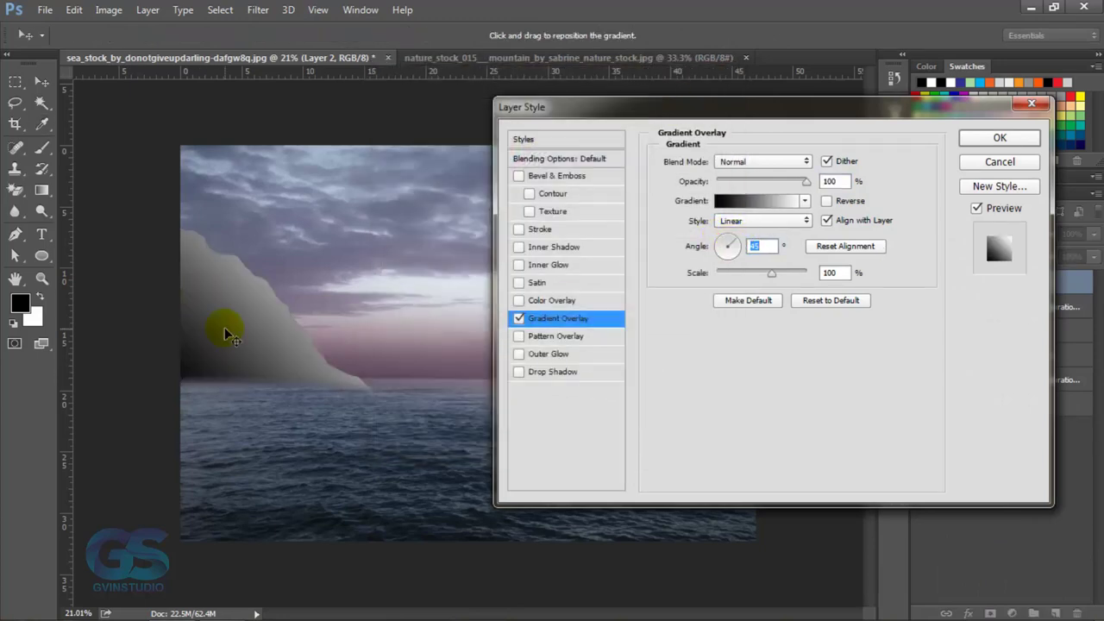
left_click_drag(771, 272, 764, 273)
left_click(747, 162)
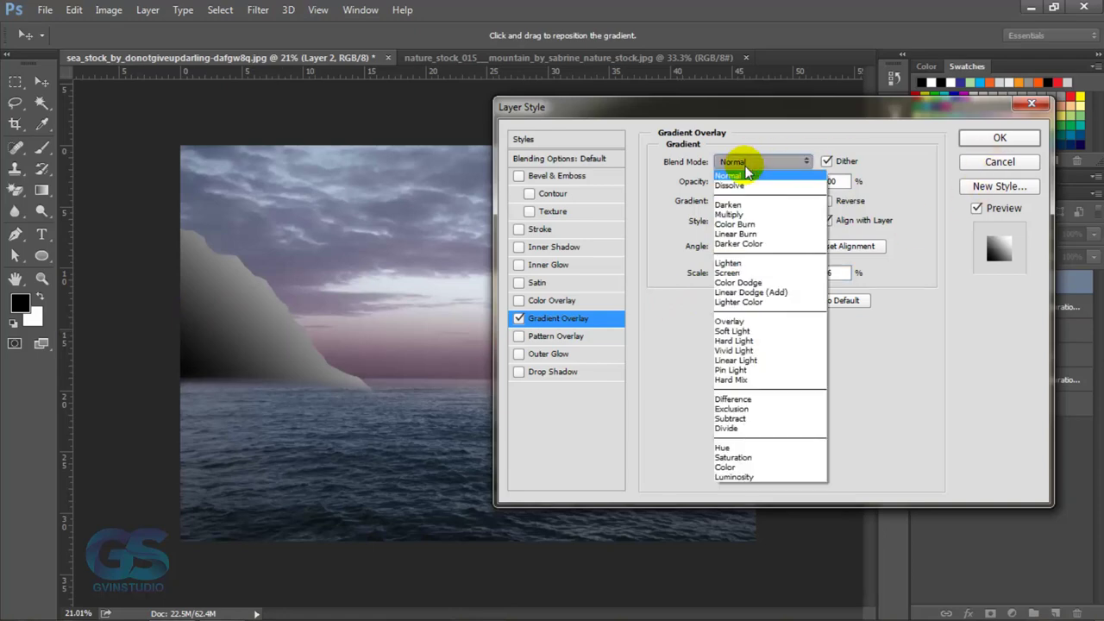
left_click(731, 214)
left_click_drag(802, 179, 756, 185)
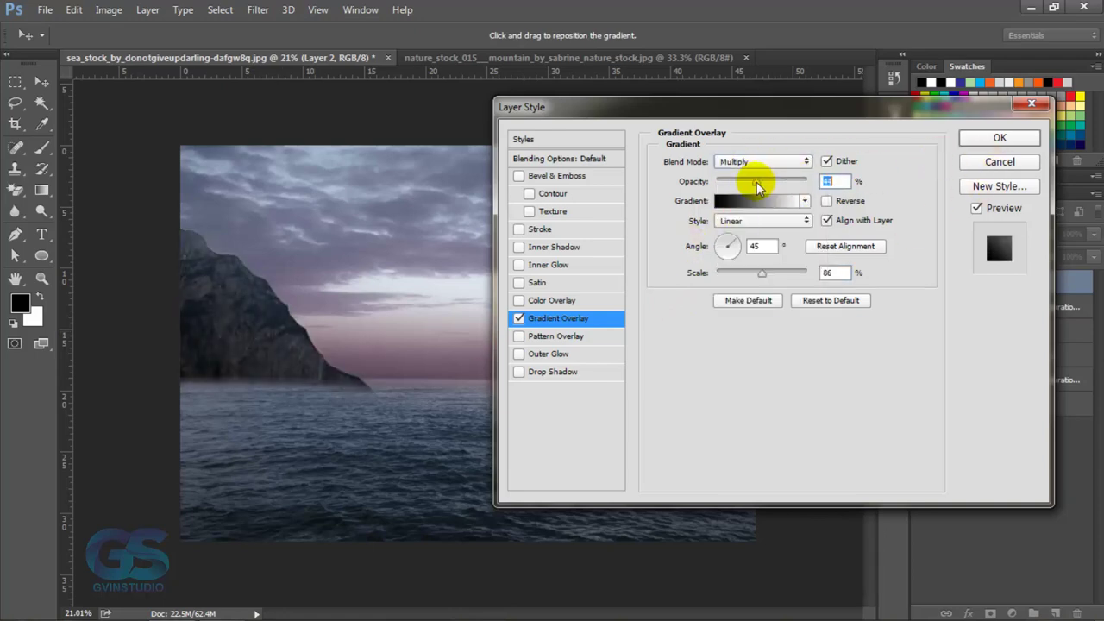
left_click(999, 139)
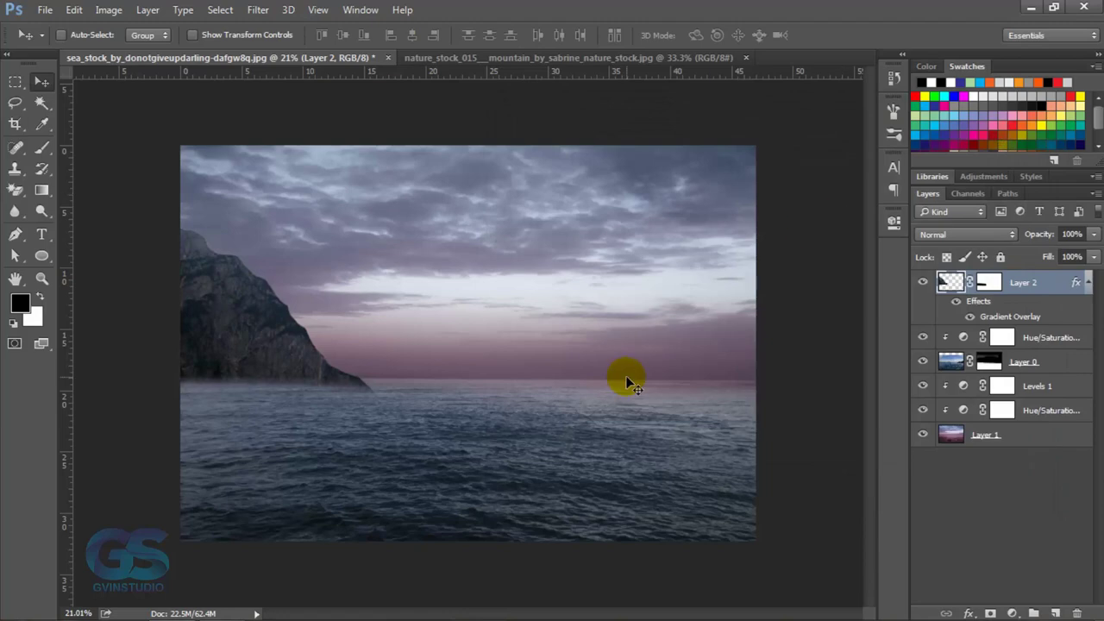
scroll(634, 382, "down", 3)
scroll(615, 382, "up", 3)
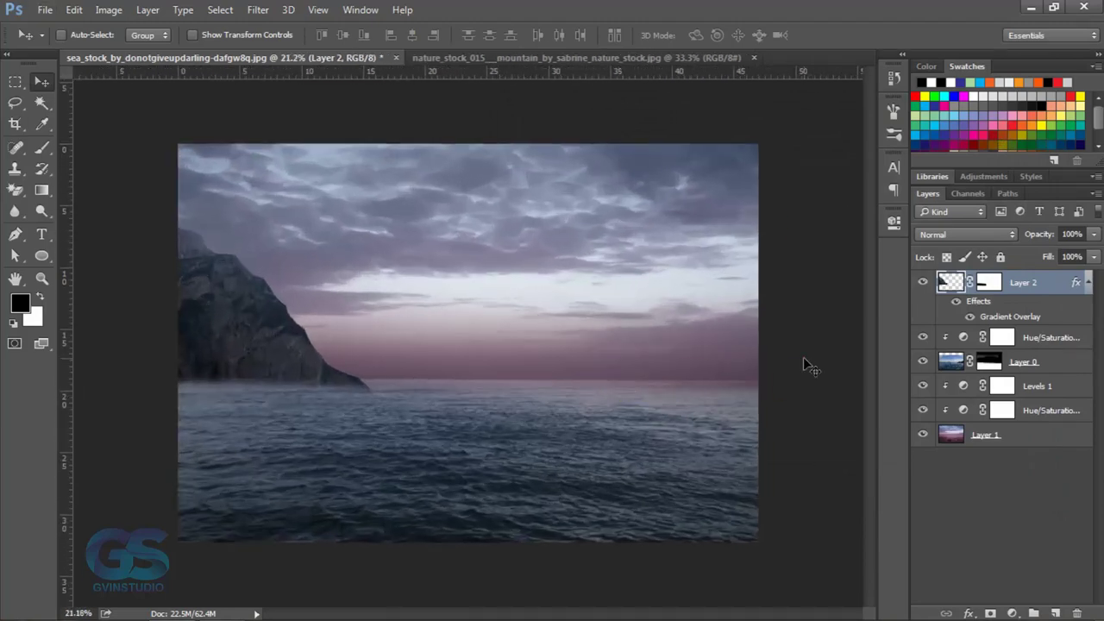
Add a new layer and load a large brush from the Water Splash frostbo.deviantart set
left_click(1088, 283)
left_click(1053, 613)
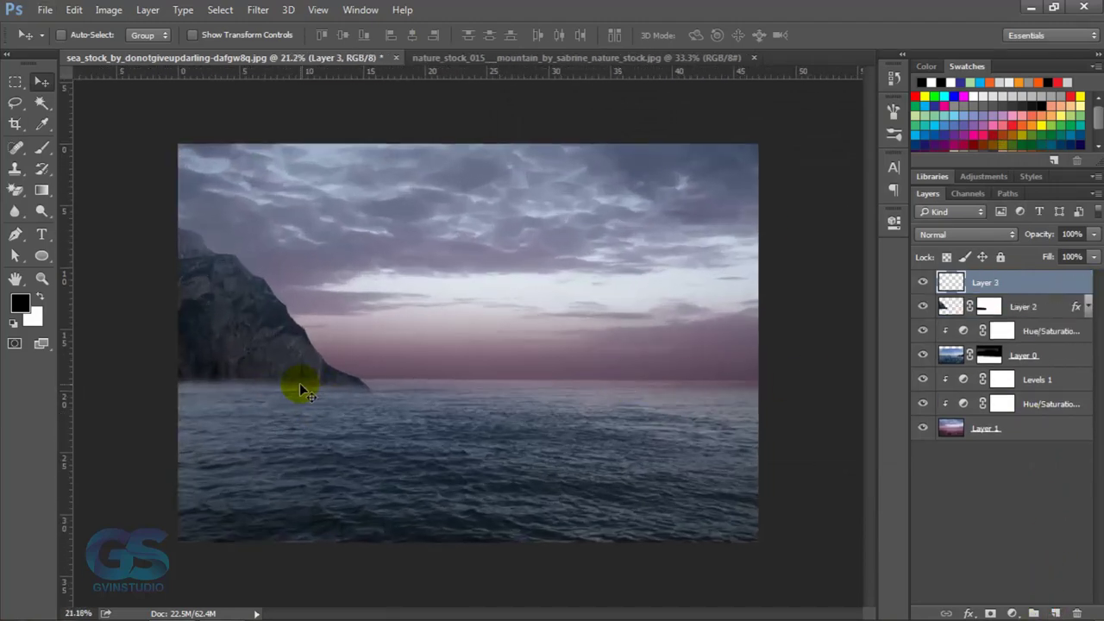
left_click(42, 149)
right_click(453, 284)
left_click(660, 299)
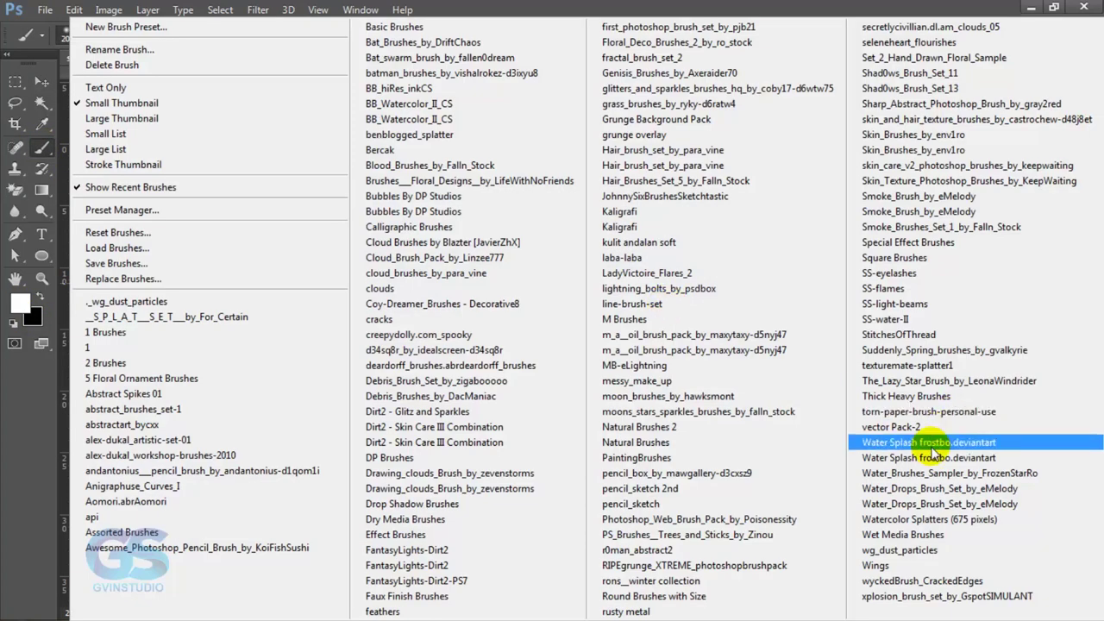
left_click(903, 446)
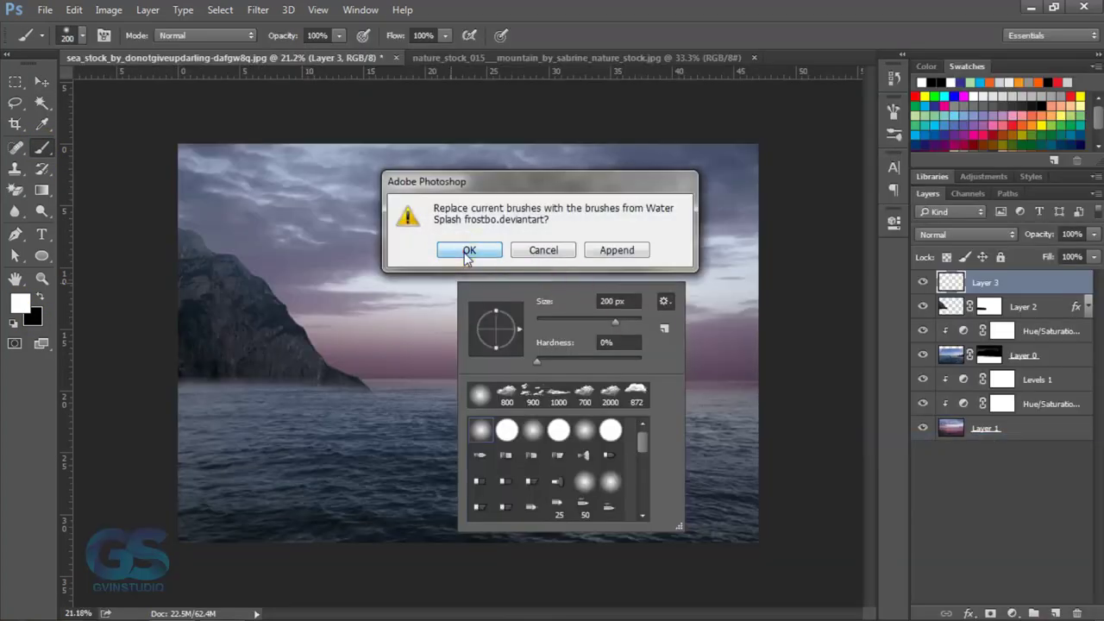
left_click(470, 252)
left_click(482, 457)
left_click(638, 9)
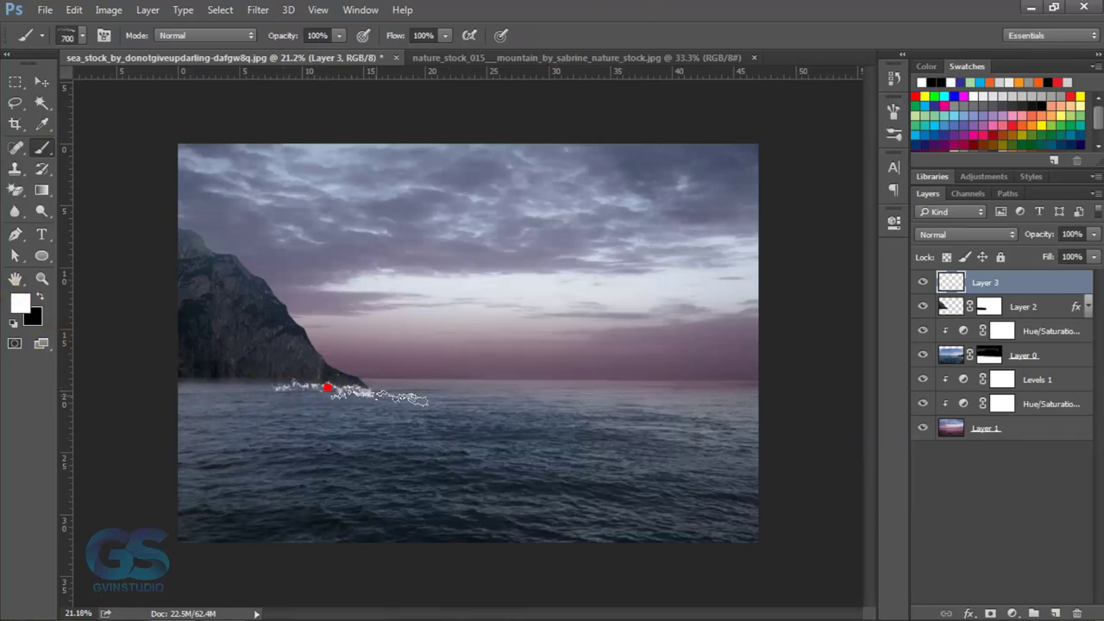
Stamp a white splash at the cliff's base and flatten it wider
left_click(327, 387)
key("v")
key("ctrl+t")
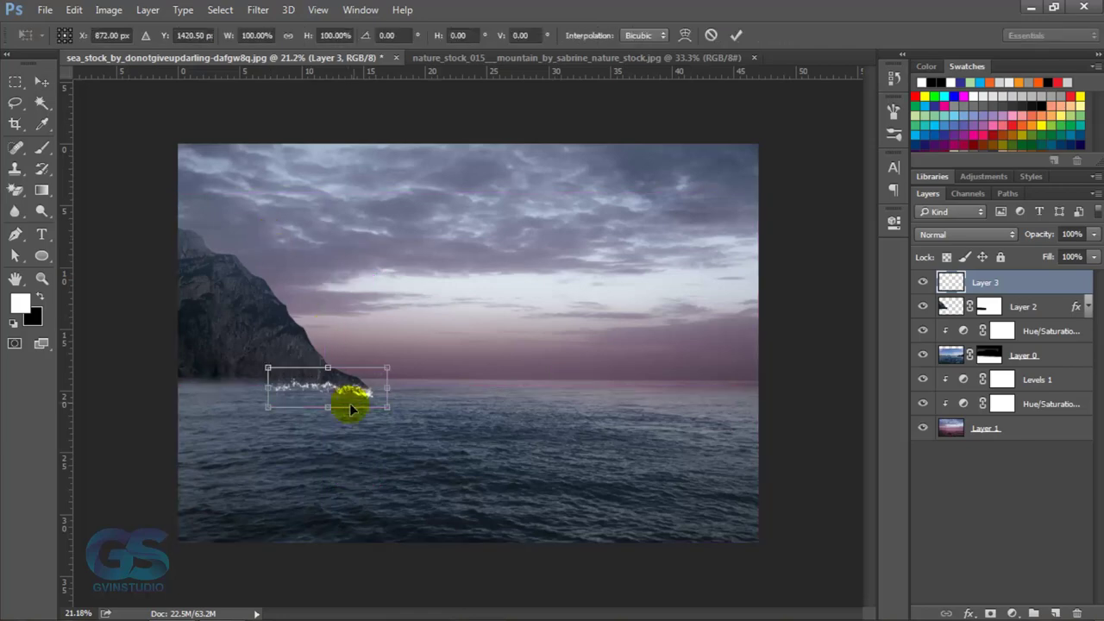
left_click_drag(327, 407, 251, 385)
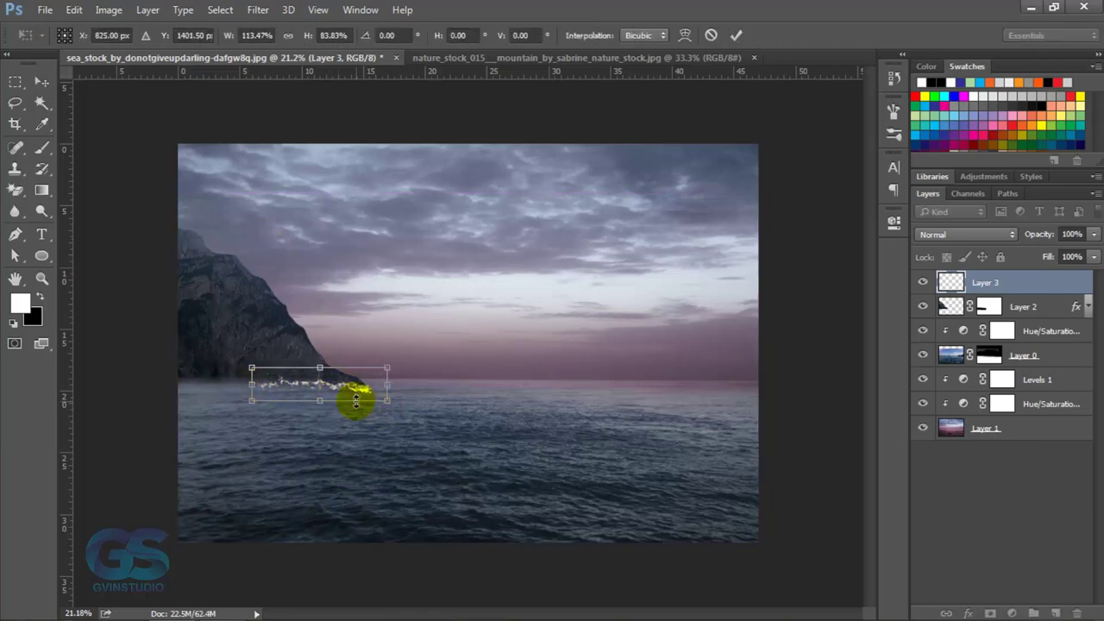
key("Return")
Duplicate the splash, move it left along the horizon, and flip it horizontally
key("ctrl+plus")
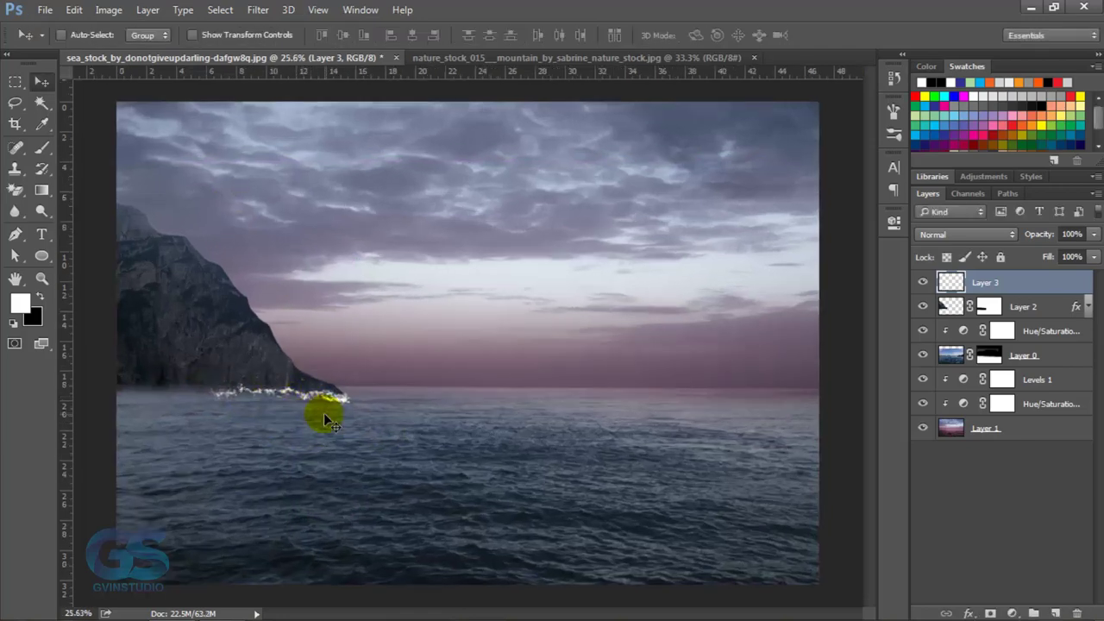
left_click_drag(323, 412, 270, 439)
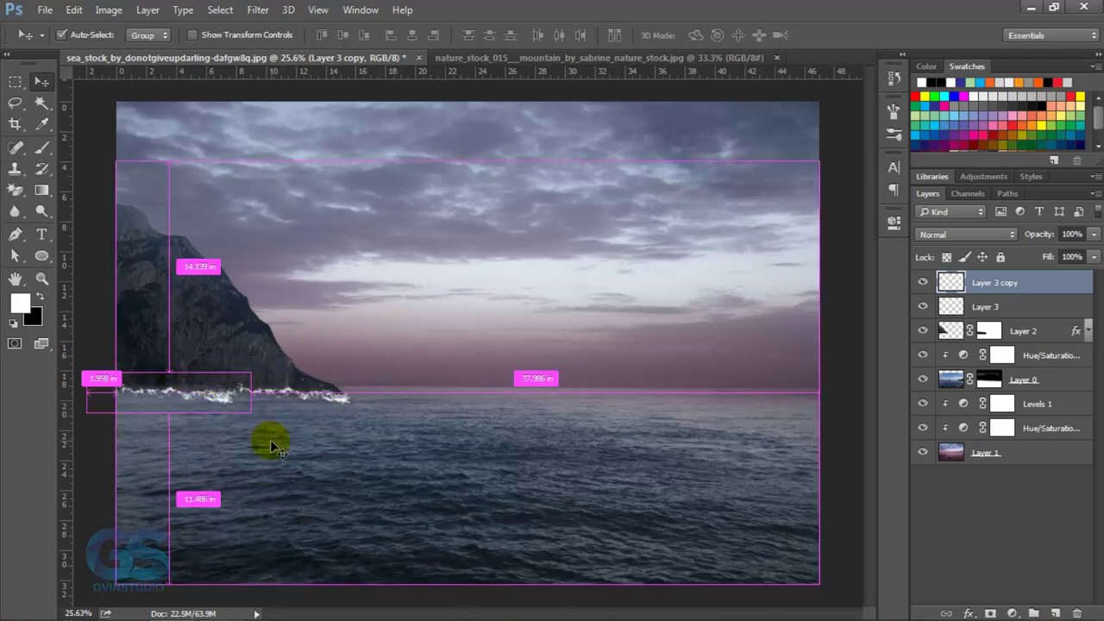
key("ctrl+t")
right_click(221, 402)
left_click(263, 360)
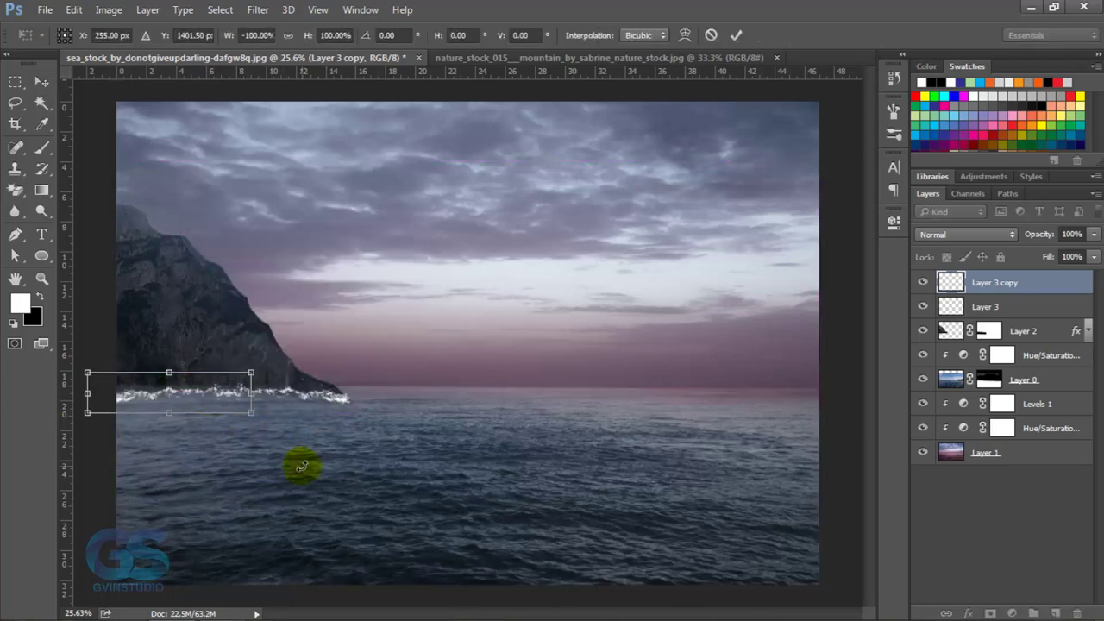
key("Return")
key("ctrl+0")
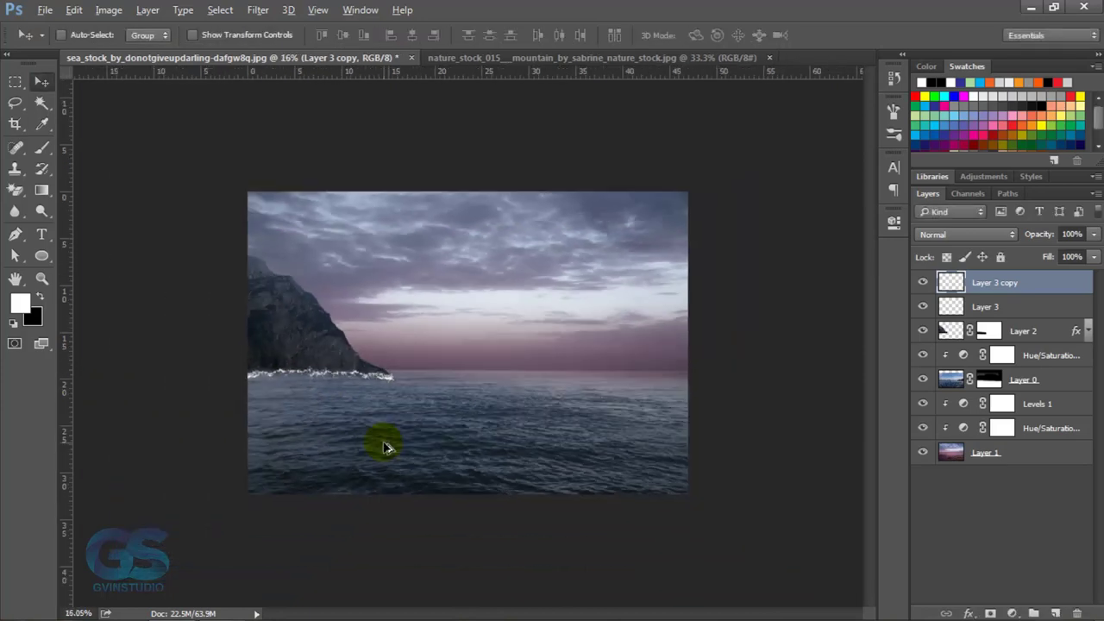
Target Layer 2's mask and pick a brush preset, zoomed in on the cliff base
left_click(989, 330)
key("x")
key("b")
right_click(295, 343)
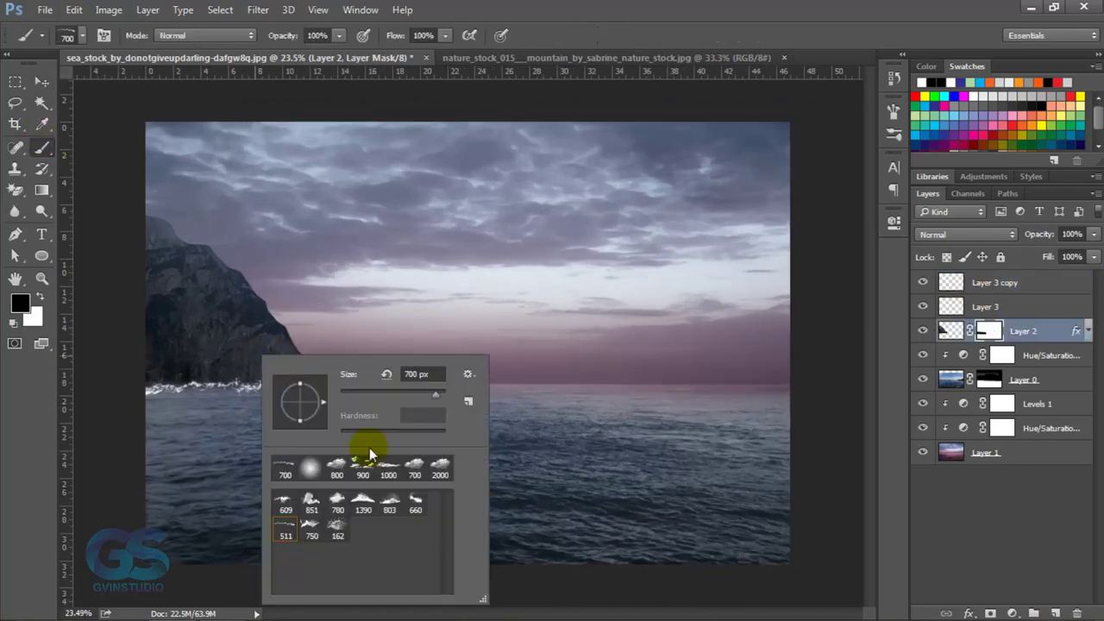
double_click(365, 451)
scroll(248, 388, "up", 4)
left_click_drag(193, 419, 384, 415)
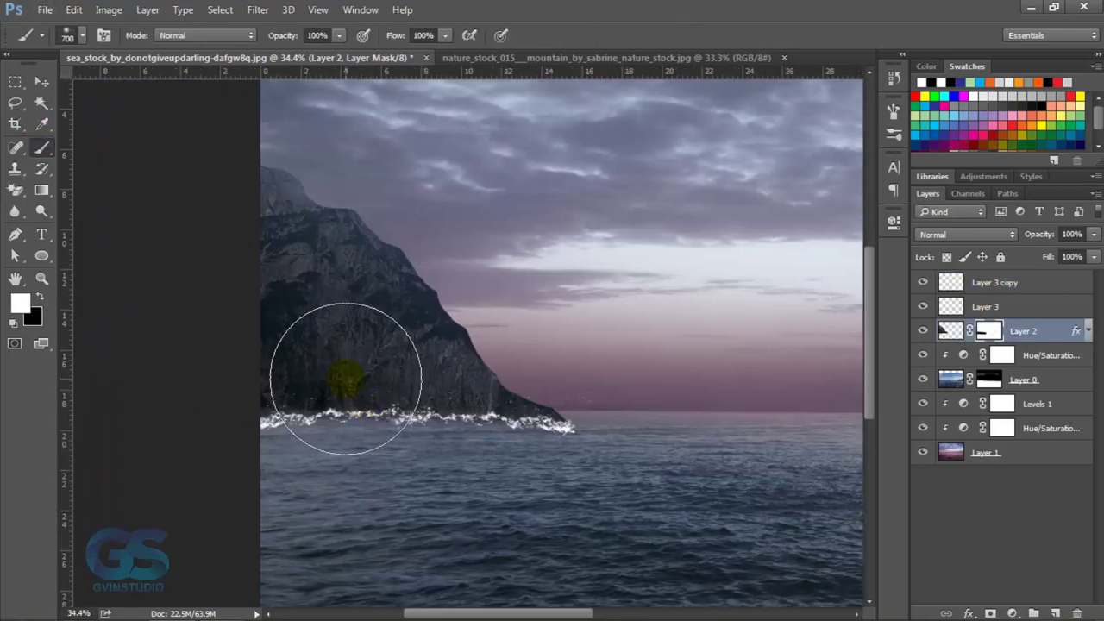
Paint white on the mask along the cliff base so rock settles behind the surf, then target Layer 2's image
key("bracketleft")
key("bracketleft")
key("bracketleft")
key("x")
left_click_drag(284, 397, 345, 391)
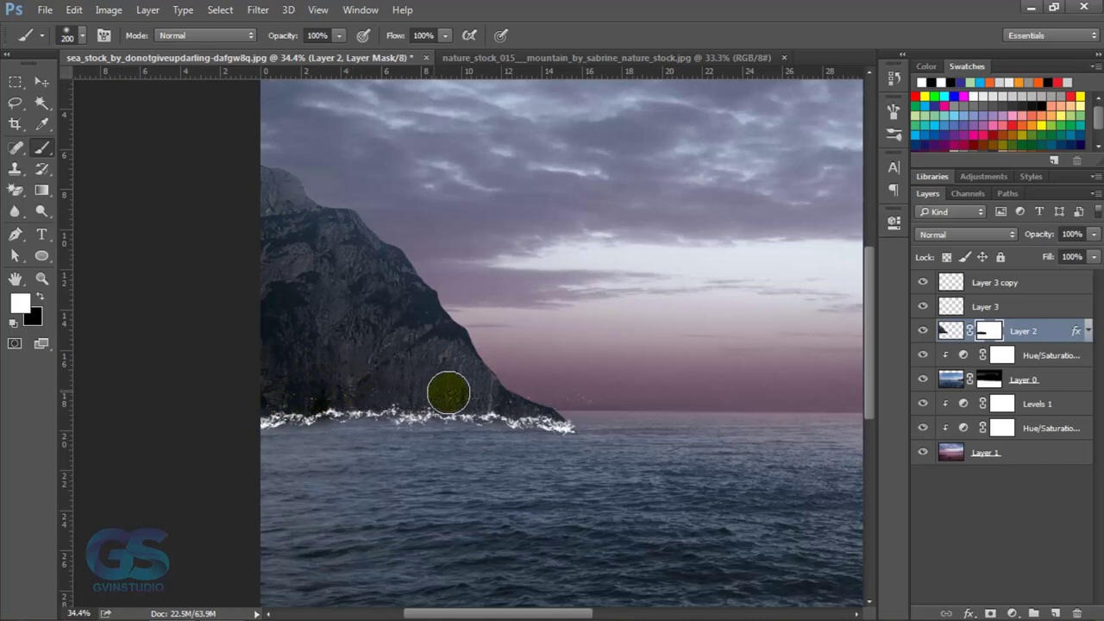
key("x")
key("bracketleft")
key("bracketleft")
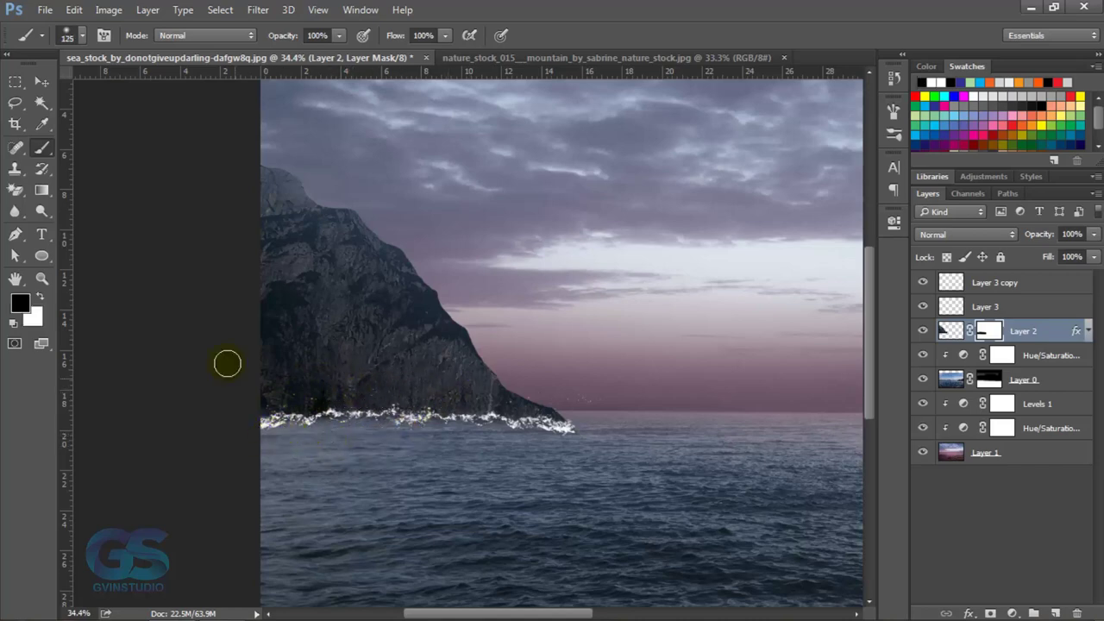
left_click(41, 81)
scroll(468, 423, "down", 3)
scroll(490, 430, "down", 3)
scroll(284, 345, "up", 2)
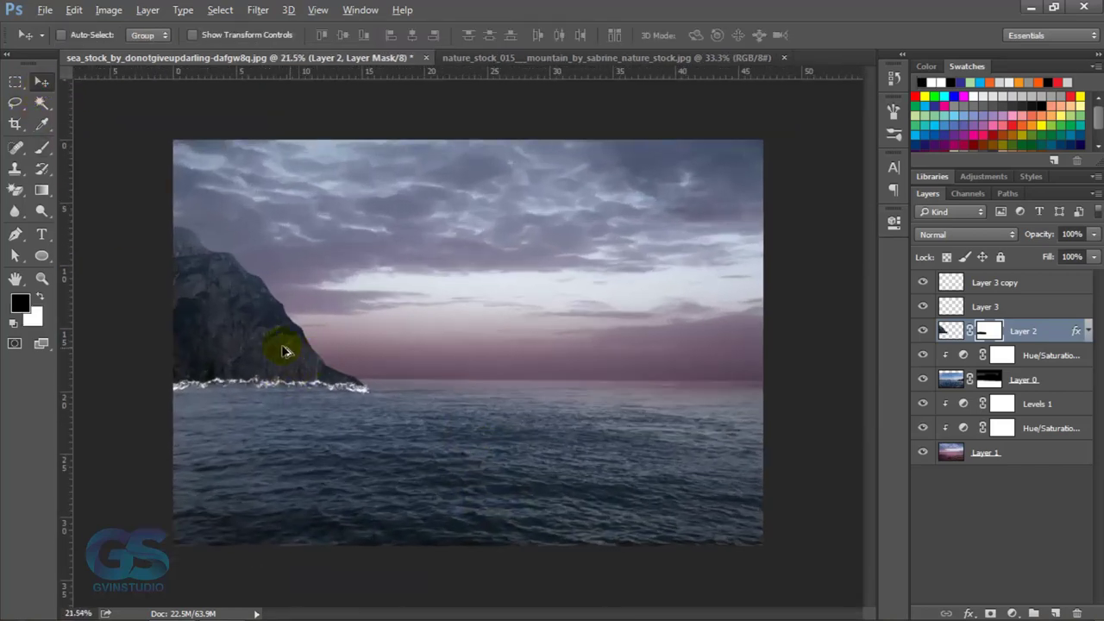
scroll(269, 342, "up", 1)
key("ctrl+2")
Blur Layer 2's cliff edge to soften it into the sky
key("x")
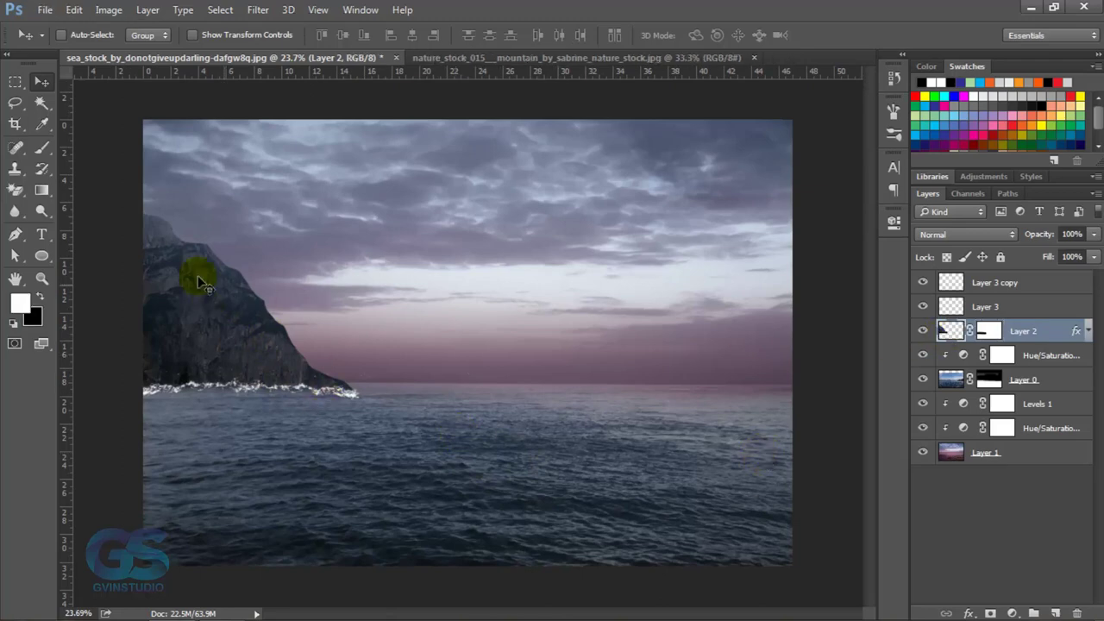
left_click(15, 213)
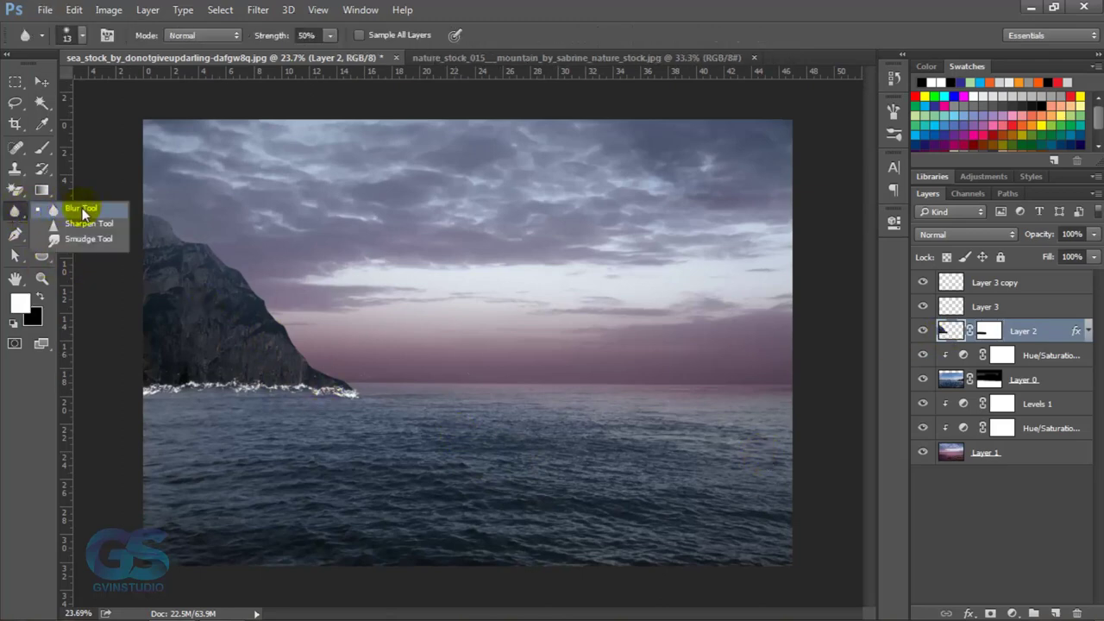
left_click(82, 209)
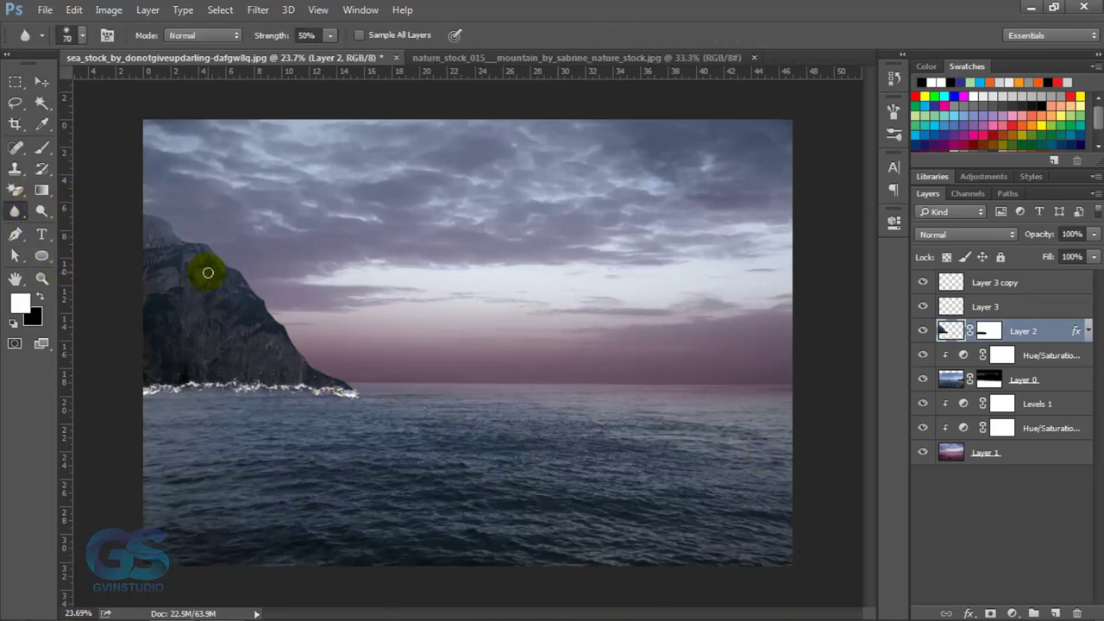
scroll(348, 401, "up", 2)
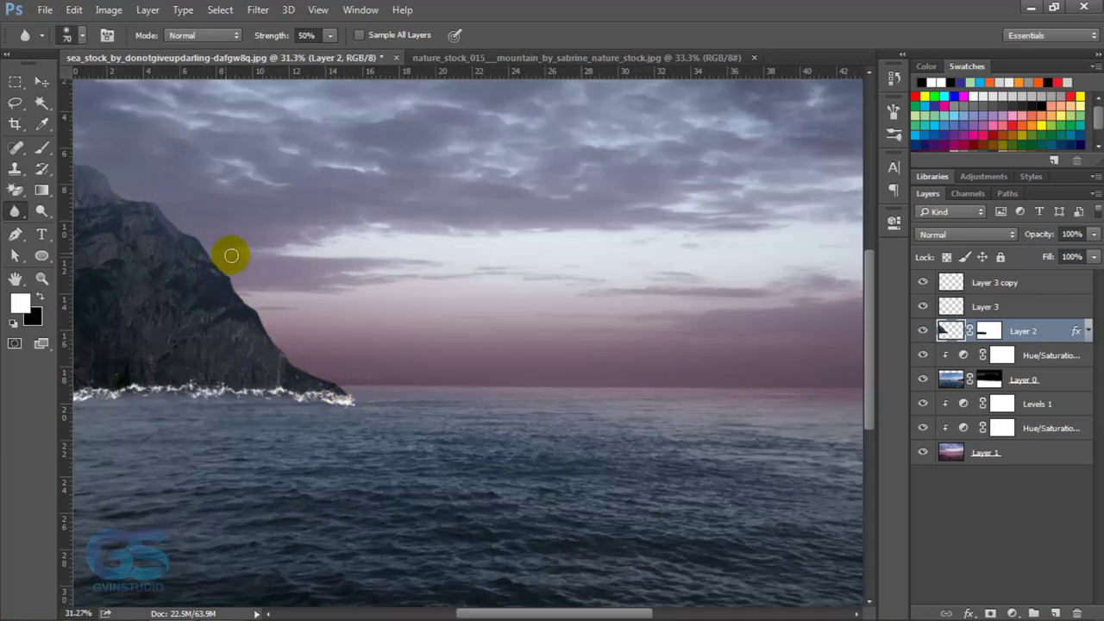
left_click_drag(230, 251, 465, 298)
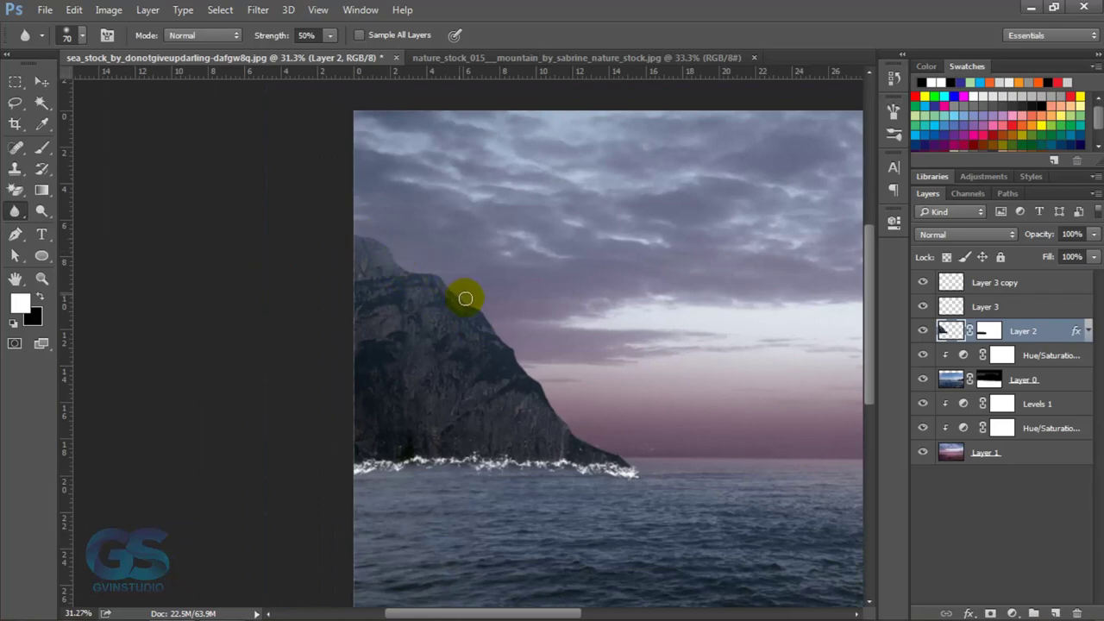
key("v")
scroll(554, 394, "down", 2)
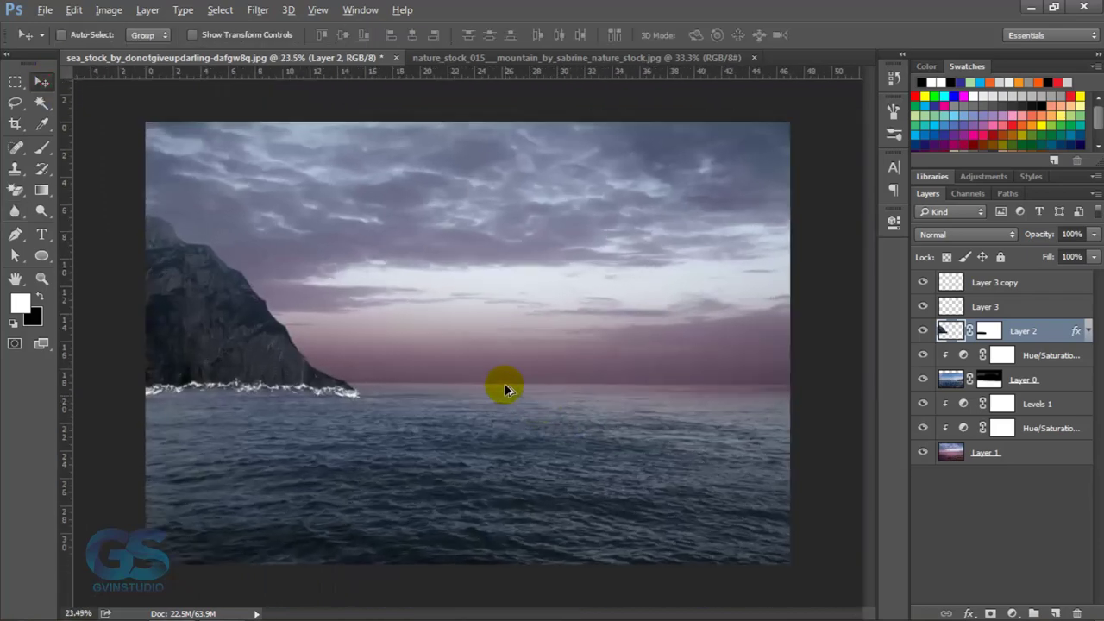
Dodge the cliff ridge to lighten it, then switch to the Sponge tool
left_click_drag(41, 216, 95, 216)
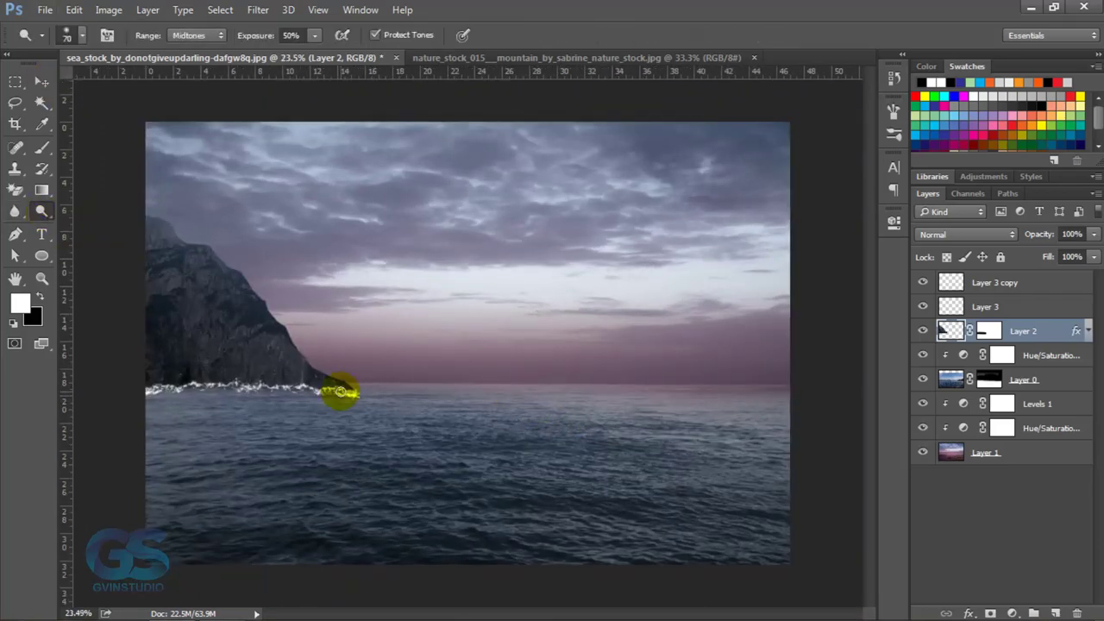
mouse_move(291, 333)
left_mouse_down()
mouse_move(256, 288)
mouse_move(172, 224)
mouse_move(248, 281)
left_mouse_up()
right_click(42, 211)
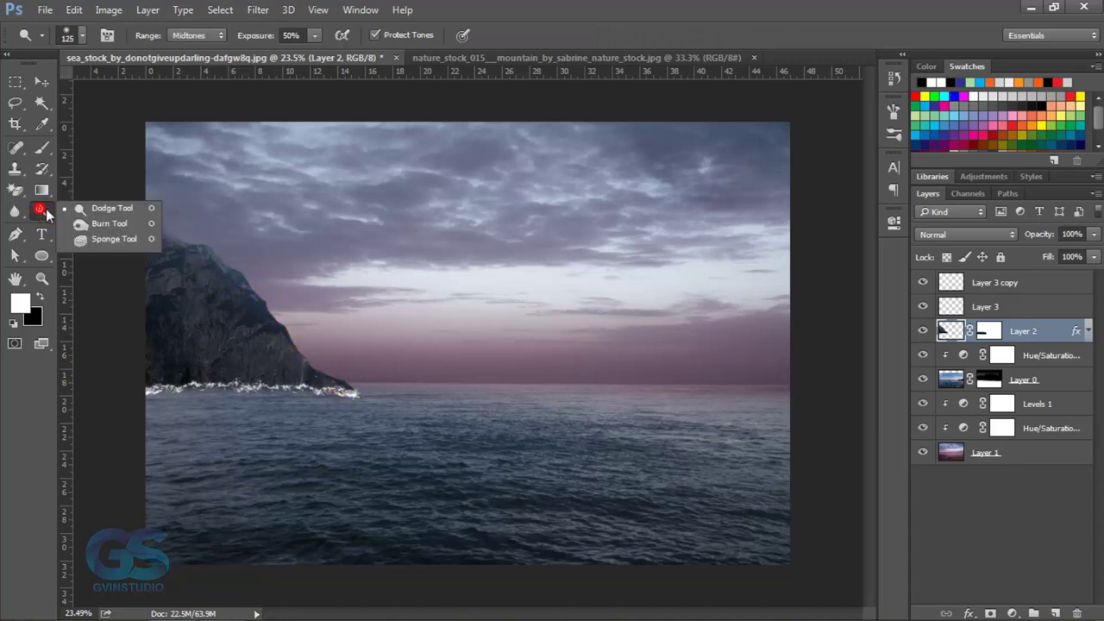
left_click(108, 239)
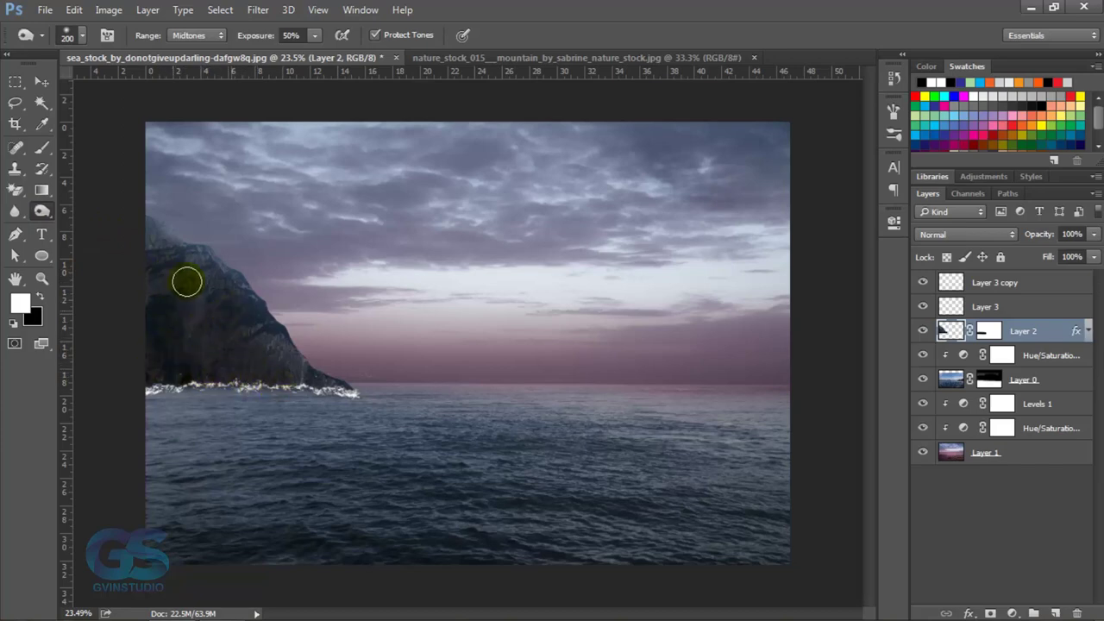
Return to the Move tool and make Layer 3 copy the active layer
left_click(41, 81)
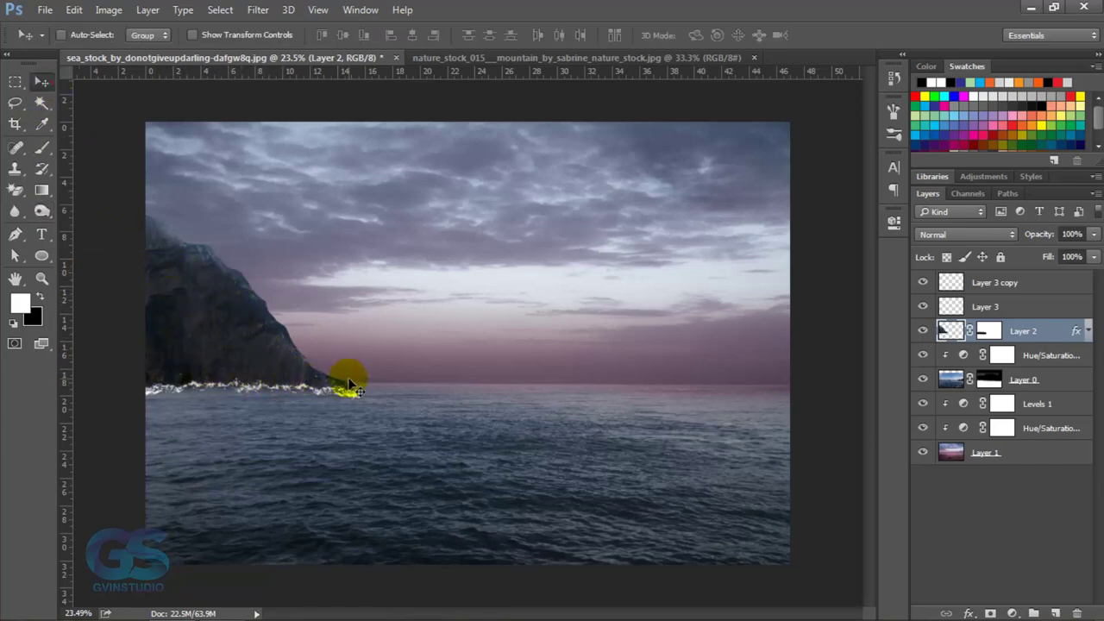
scroll(388, 405, "down", 5)
scroll(431, 418, "up", 3)
scroll(483, 405, "up", 2)
scroll(552, 401, "down", 1)
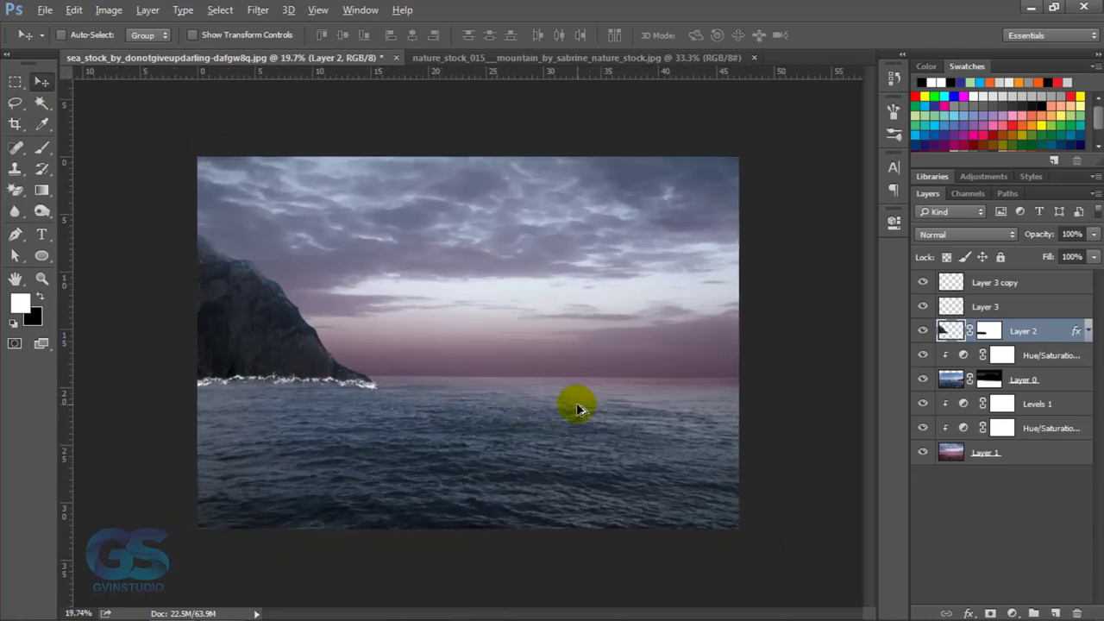
scroll(574, 402, "up", 1)
key("alt+bracketright")
key("alt+bracketright")
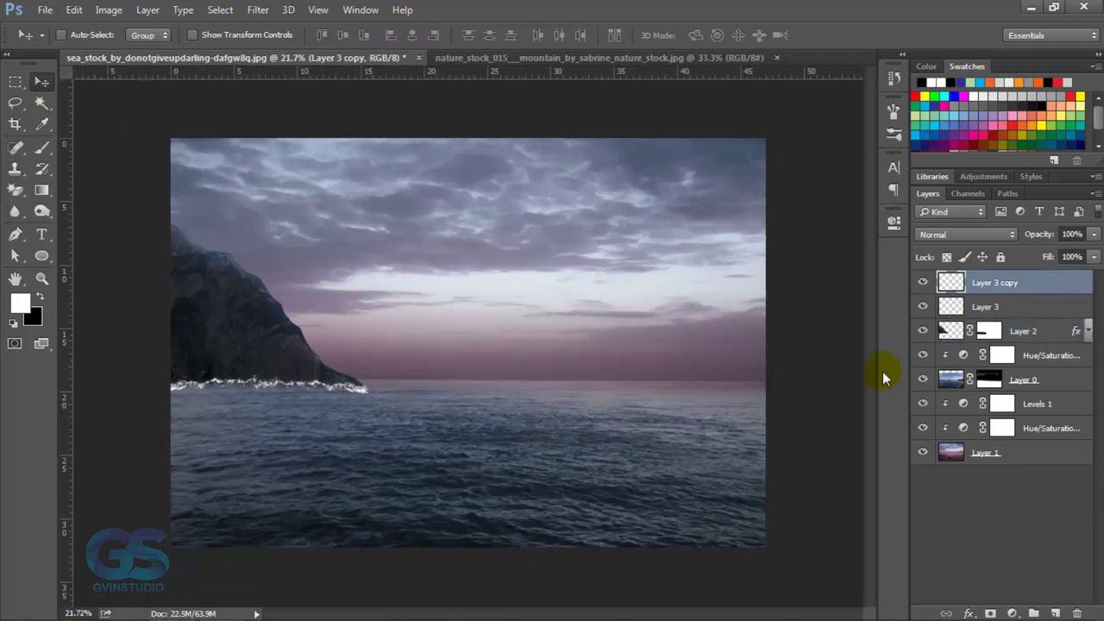
On new Layer 4, paint white clouds along the horizon and cliff base with a cloud brush
left_click(1054, 613)
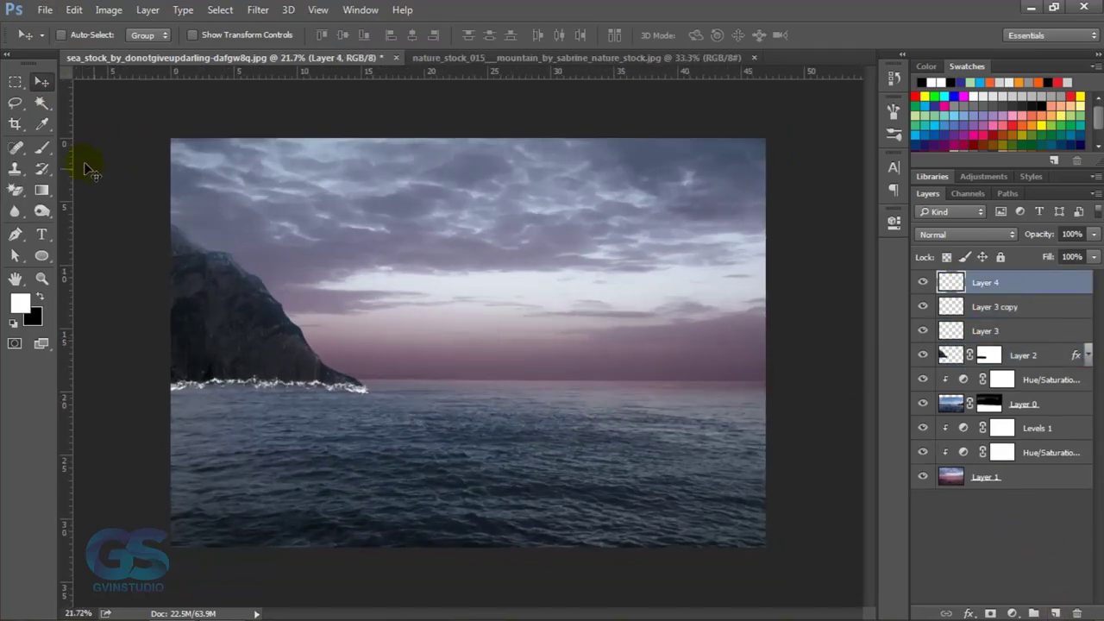
left_click(41, 151)
right_click(412, 303)
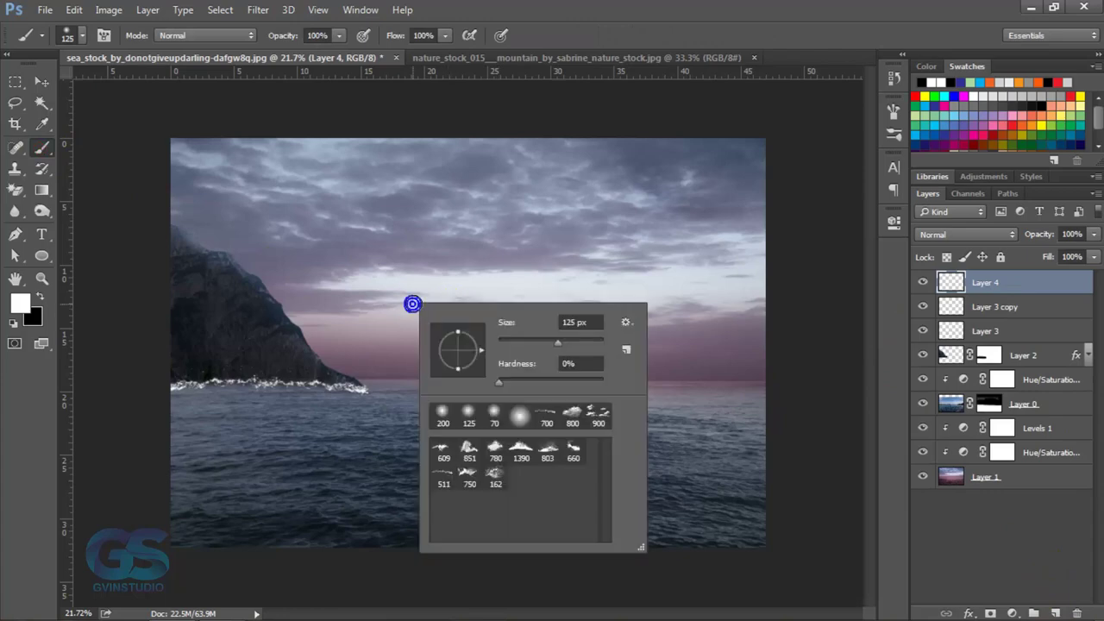
left_click(593, 424)
key("Return")
mouse_move(345, 380)
left_mouse_down()
mouse_move(278, 382)
mouse_move(456, 364)
mouse_move(653, 382)
mouse_move(443, 370)
mouse_move(152, 376)
left_mouse_up()
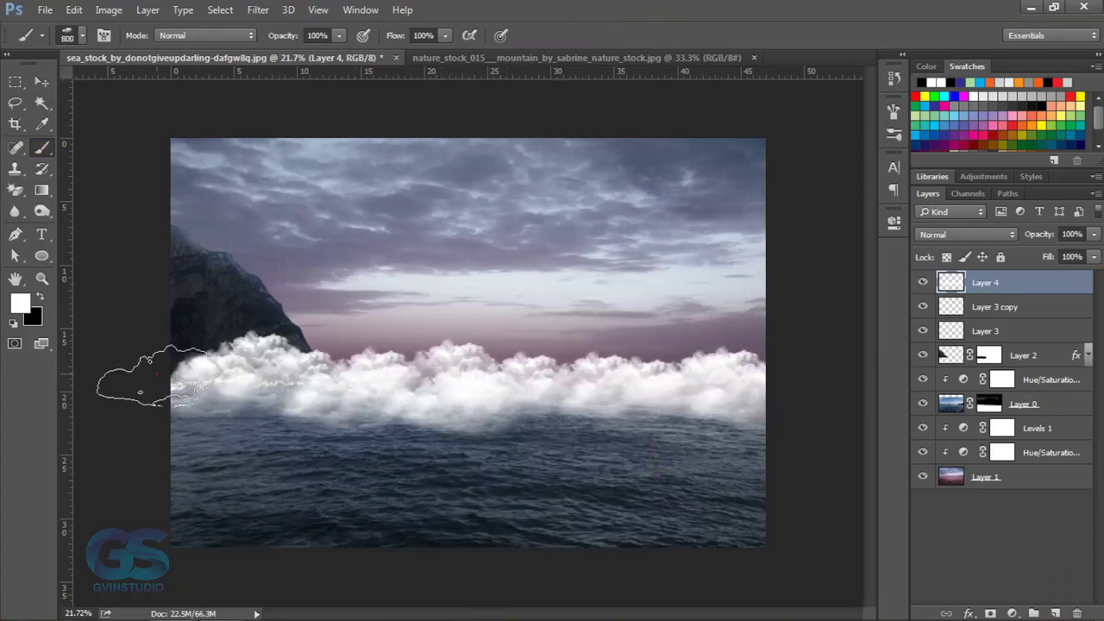
left_click(42, 82)
Lower the mist layer to 14% opacity and apply a Gaussian Blur to it
mouse_move(1041, 233)
left_mouse_down()
mouse_move(971, 242)
mouse_move(1023, 240)
left_mouse_up()
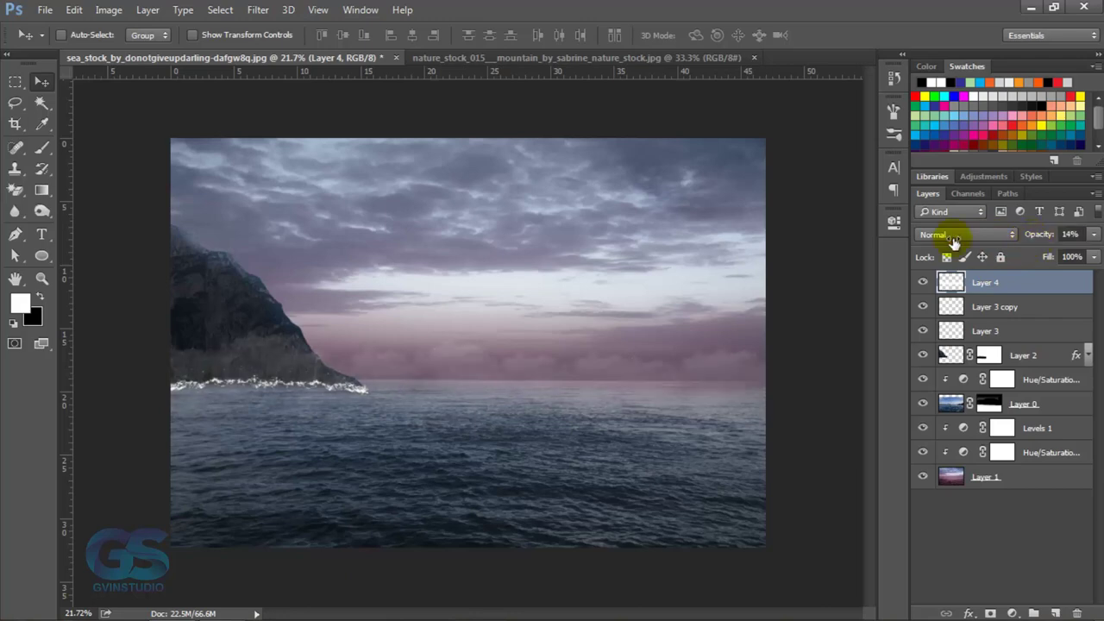
left_click(258, 10)
left_click(483, 234)
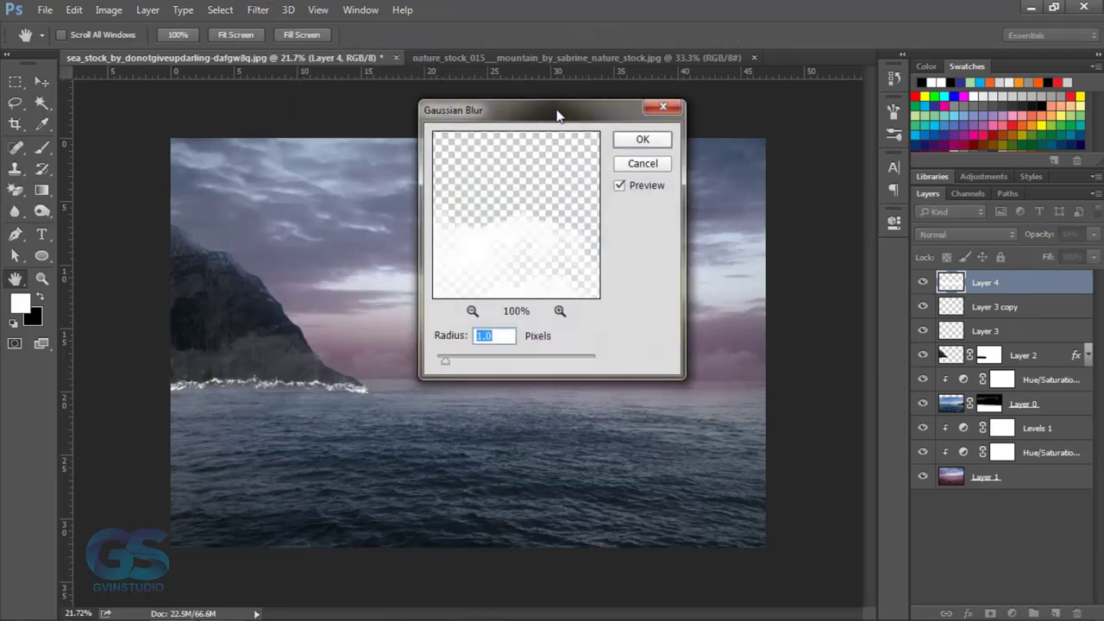
left_click_drag(561, 117, 779, 198)
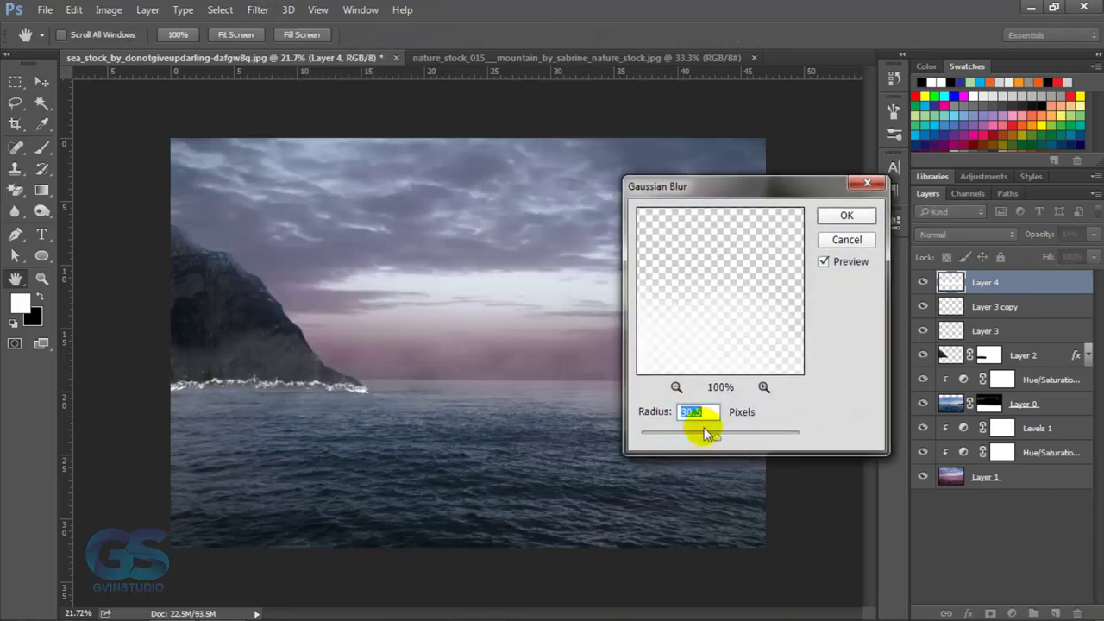
left_click_drag(710, 198, 500, 274)
left_click(635, 305)
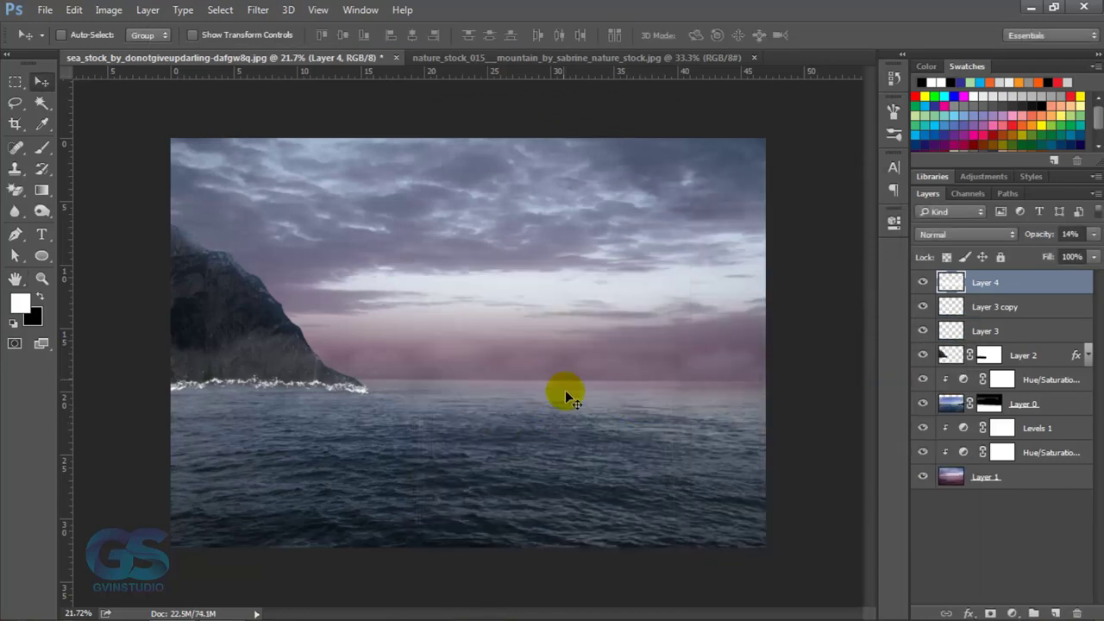
left_click(993, 390)
On new Layer 5, paint a soft black shadow below the cliff (250 px brush, flow 60) at 50% opacity
left_click(1054, 613)
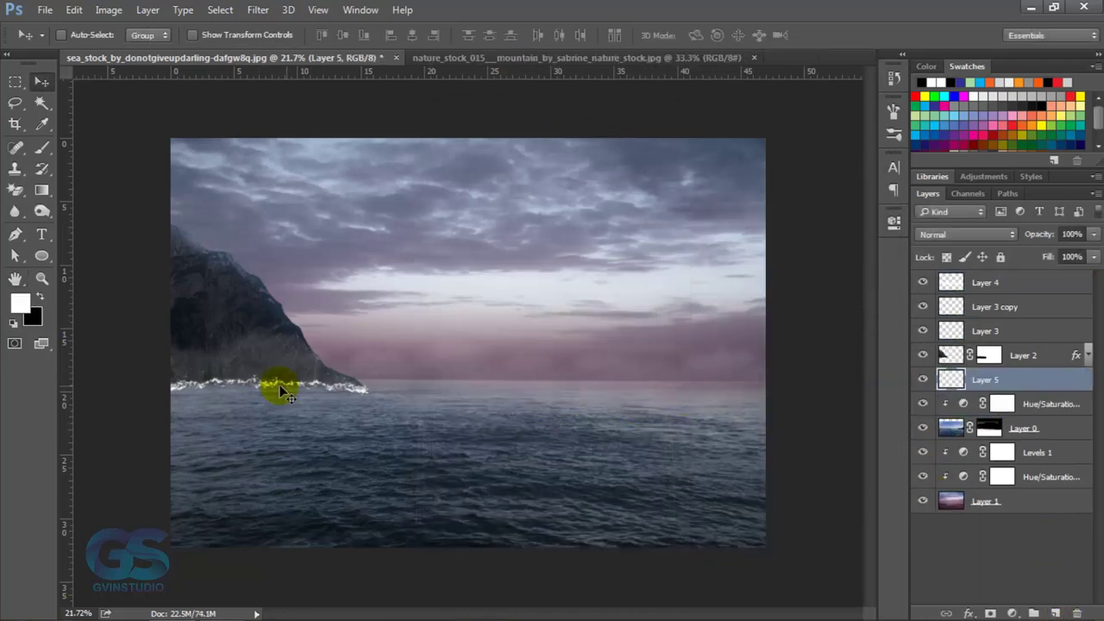
left_click(38, 149)
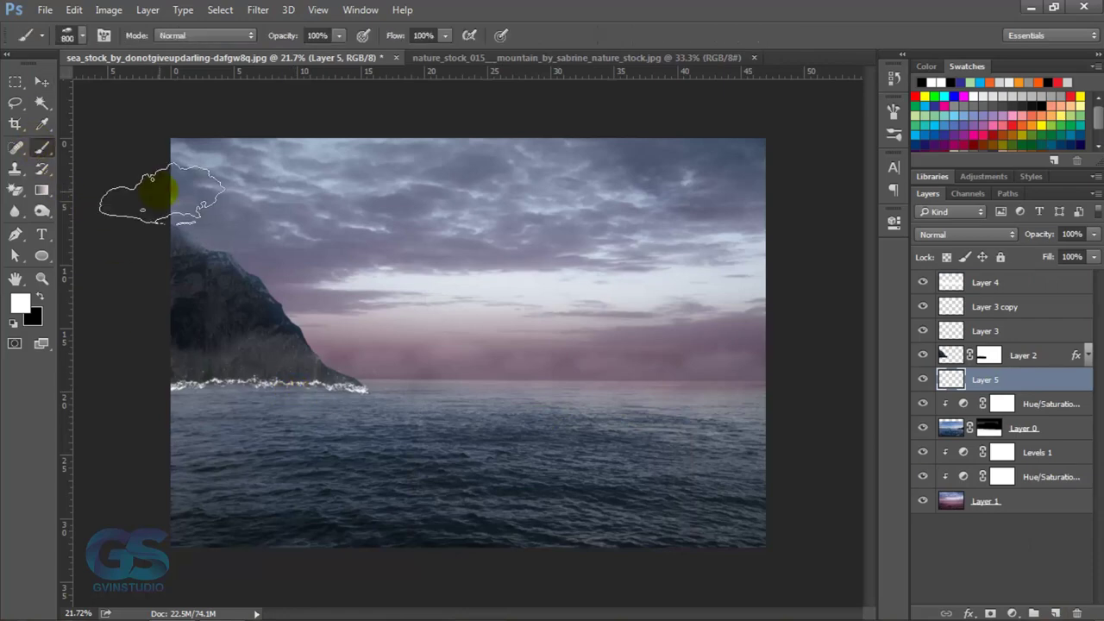
key("x")
right_click(254, 258)
type("250")
key("Return")
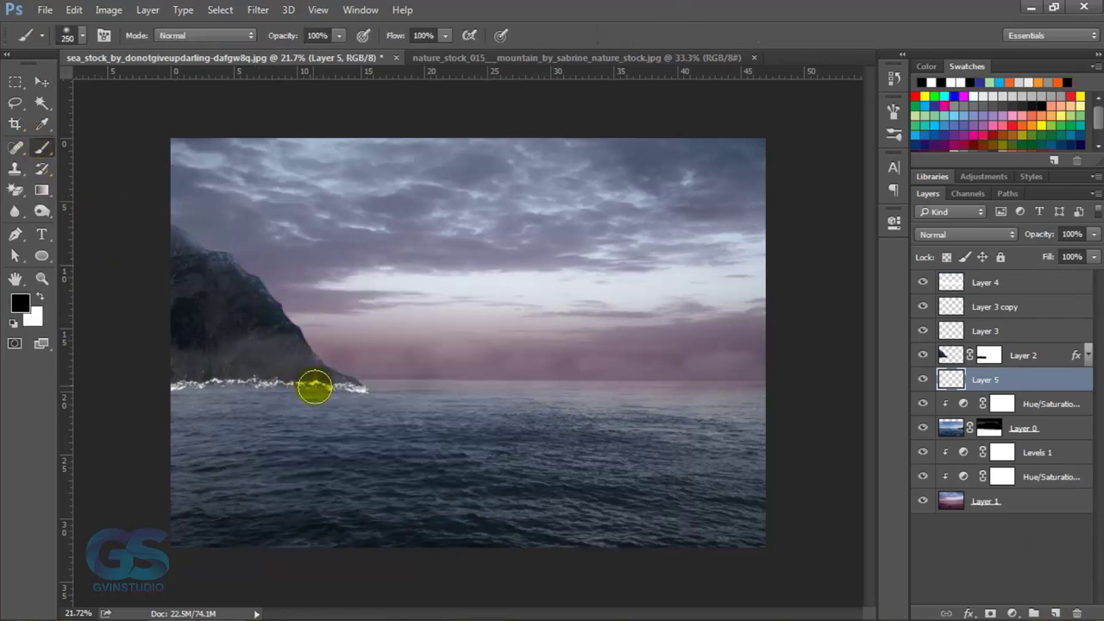
type("63")
key("Tab")
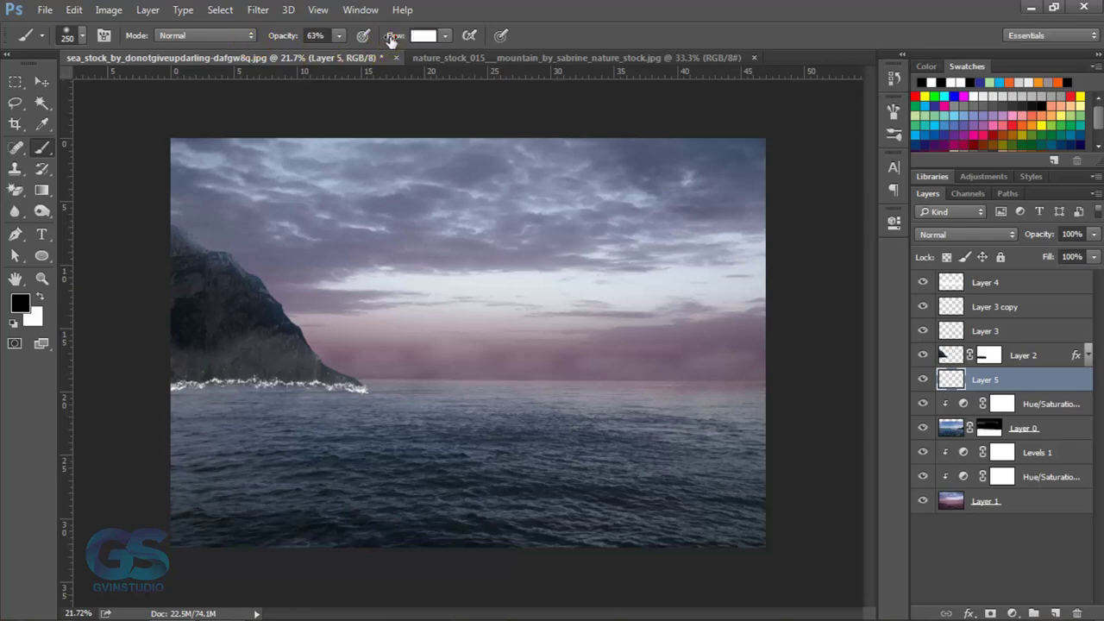
type("60")
mouse_move(332, 394)
left_mouse_down()
mouse_move(157, 401)
mouse_move(340, 400)
left_mouse_up()
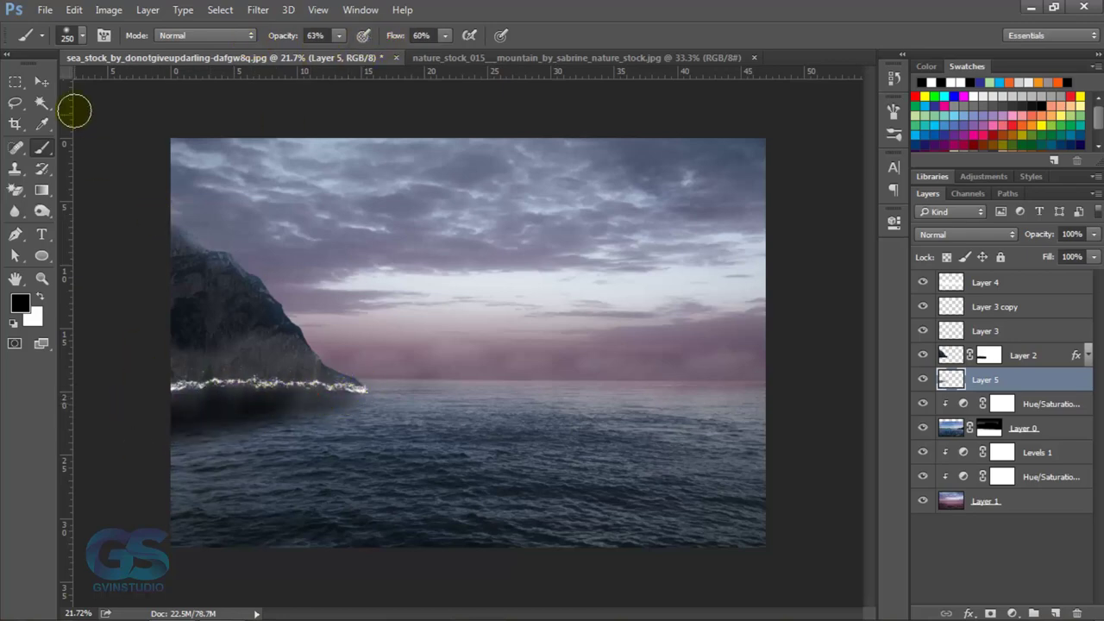
key("v")
left_click_drag(1039, 236, 1000, 238)
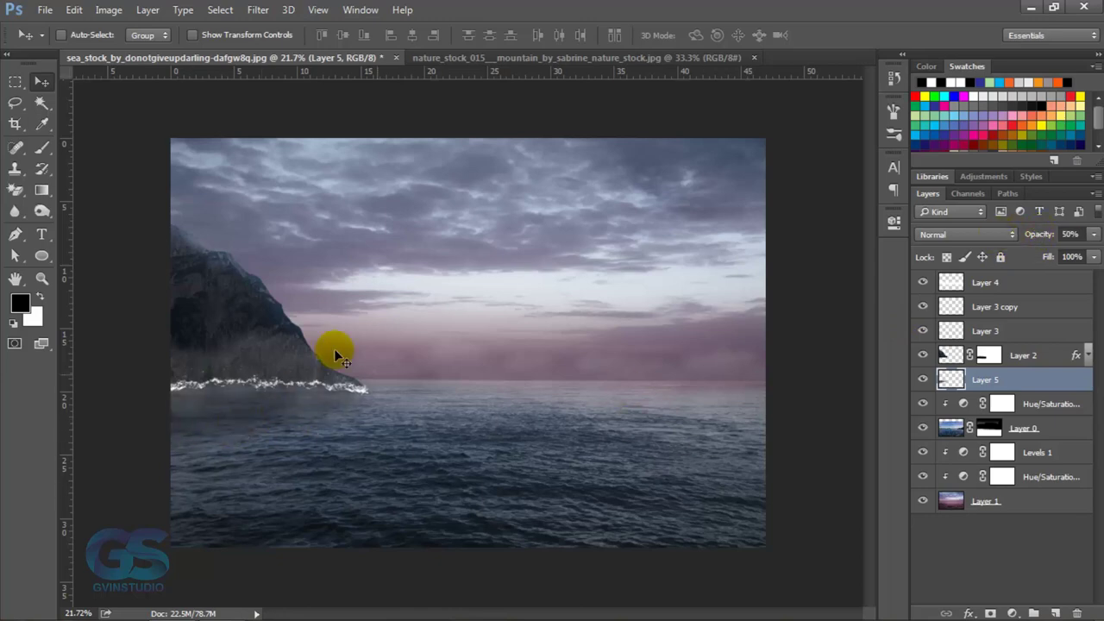
left_click(1007, 288)
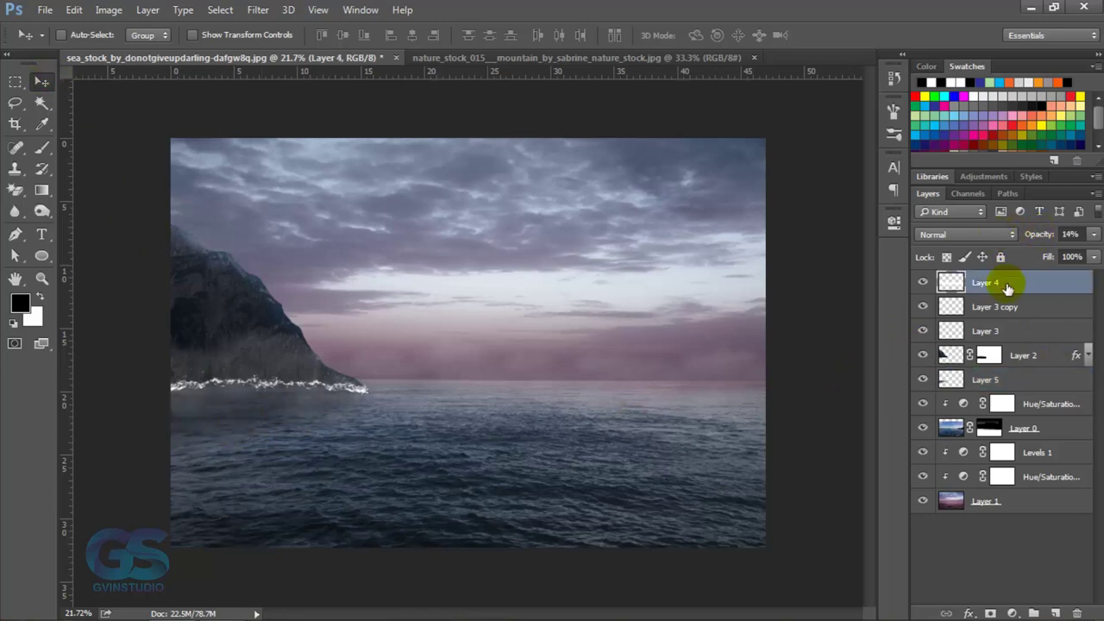
Add a new Overlay-mode layer filled with neutral 50% gray
left_click(1054, 612, "alt")
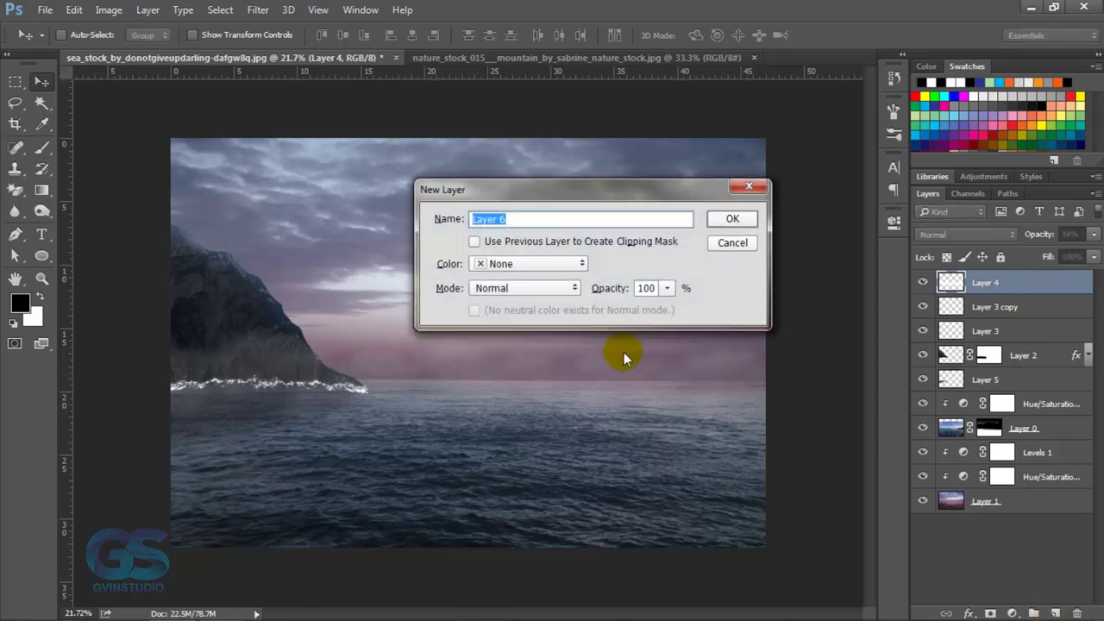
left_click(526, 288)
left_click(506, 178)
left_click(474, 310)
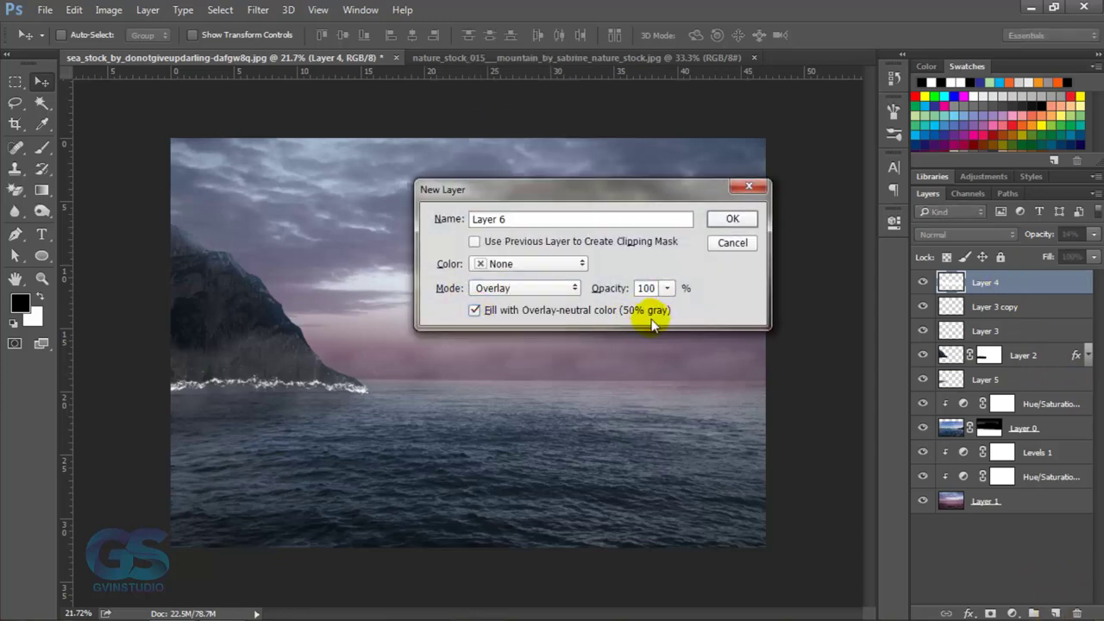
left_click(729, 219)
Dodge the horizon water on the gray layer with a 250 px brush to brighten it
left_click(41, 212)
left_click(110, 208)
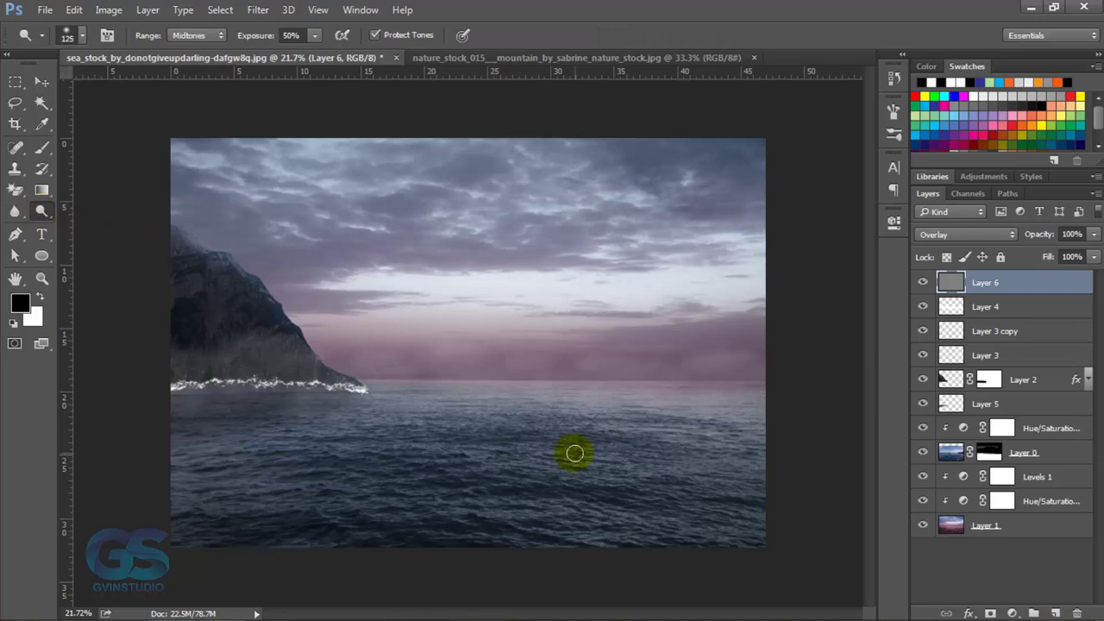
left_click_drag(762, 405, 562, 397)
key("ctrl+z")
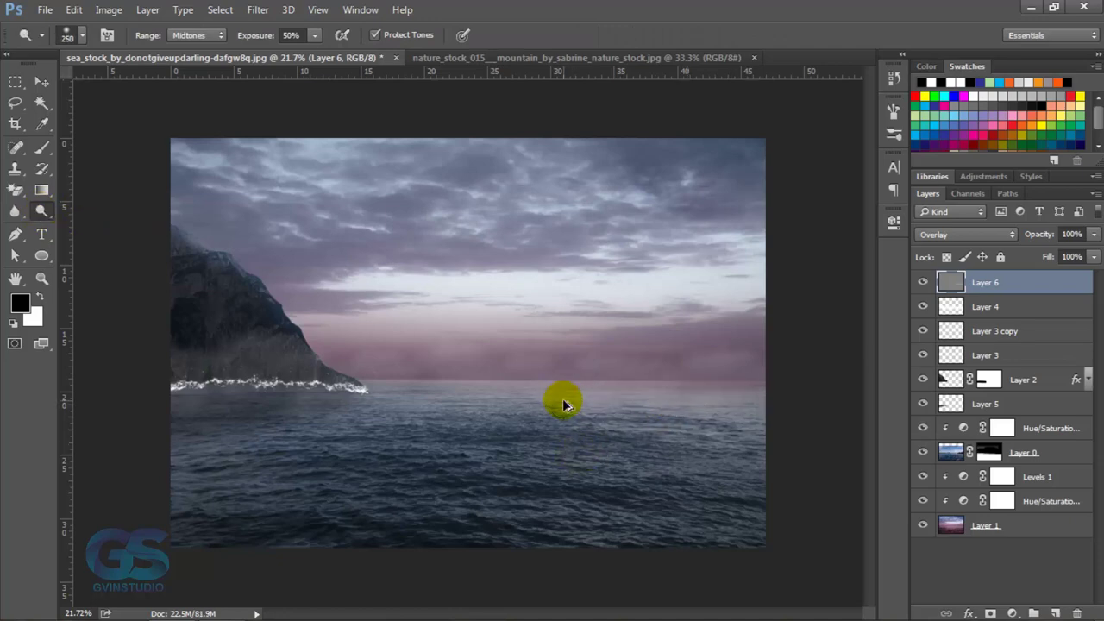
key("bracketright")
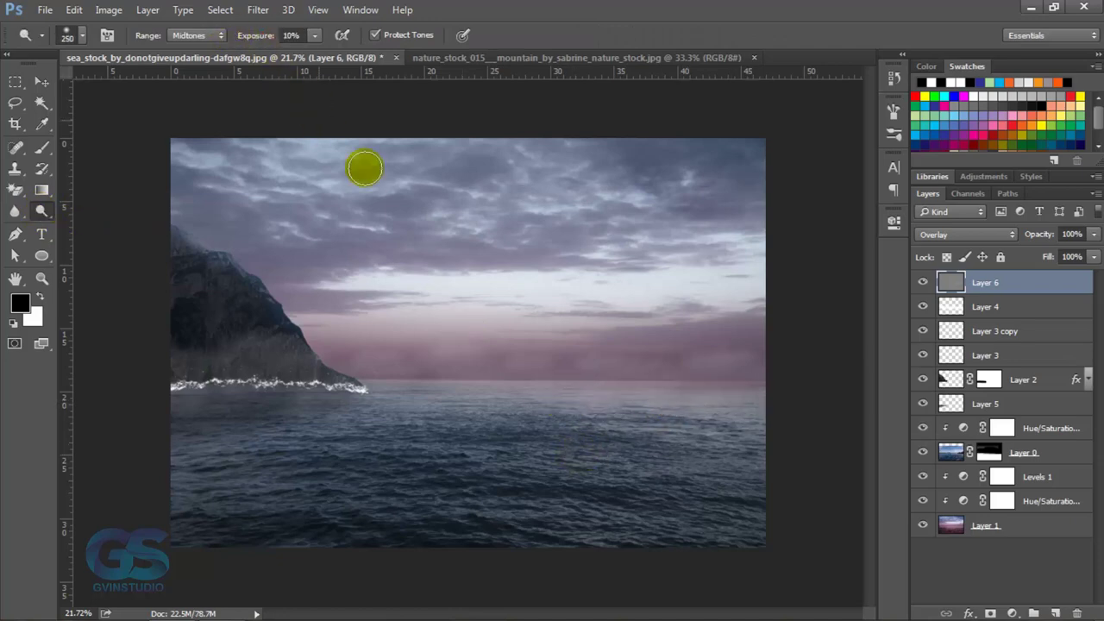
left_click_drag(492, 397, 758, 414)
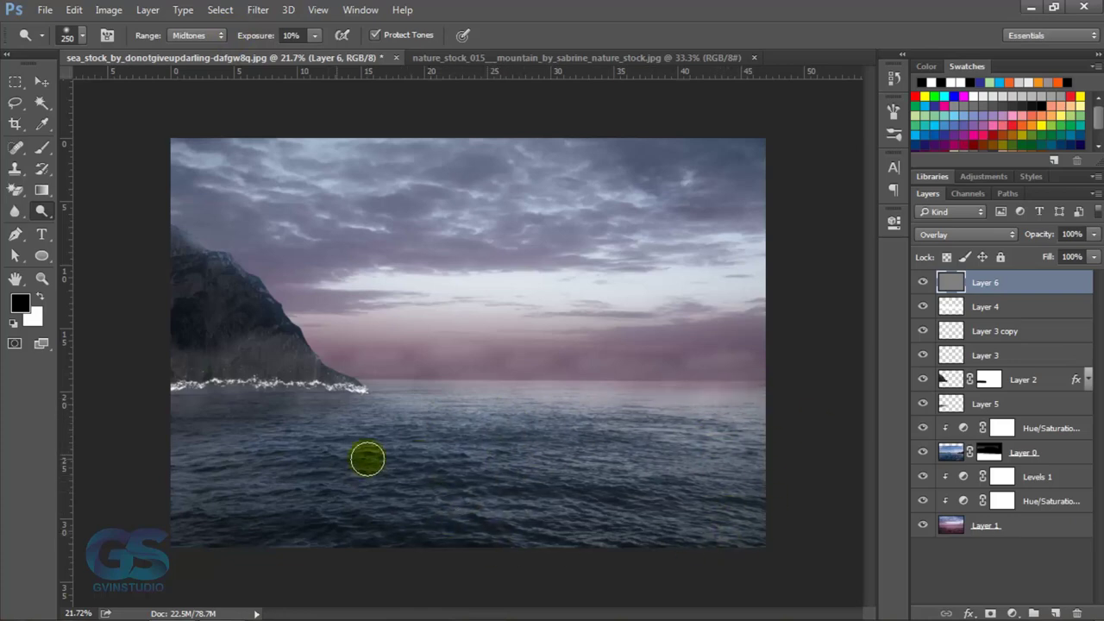
left_click_drag(581, 389, 750, 388)
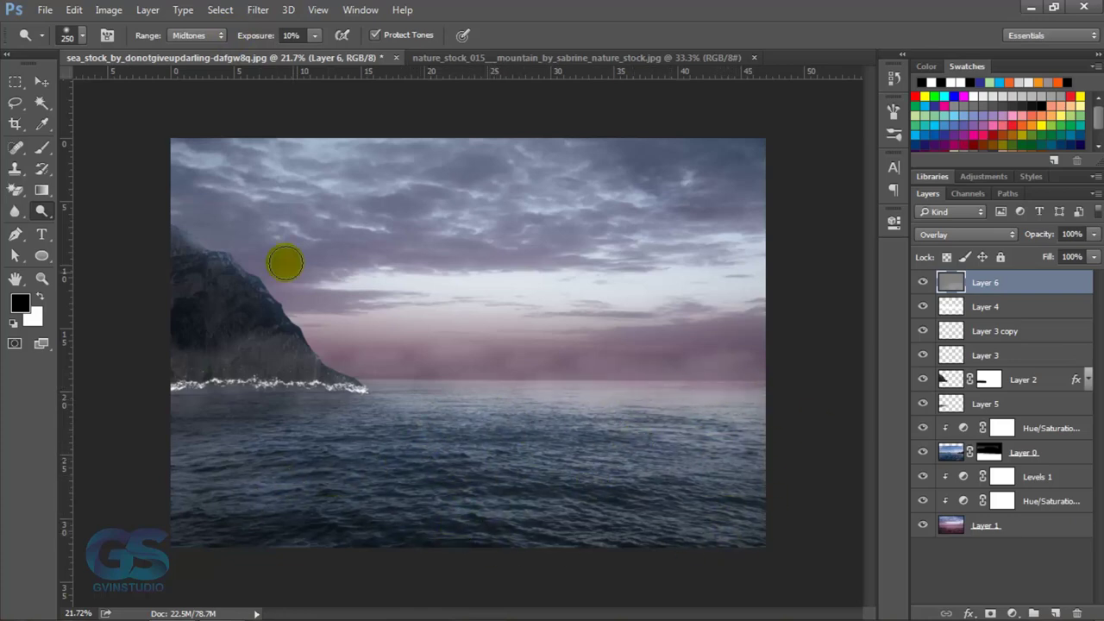
left_click(41, 81)
Compare Layer 6 before and after, lower Layer 4's opacity, and reselect Layer 6
left_click(923, 282)
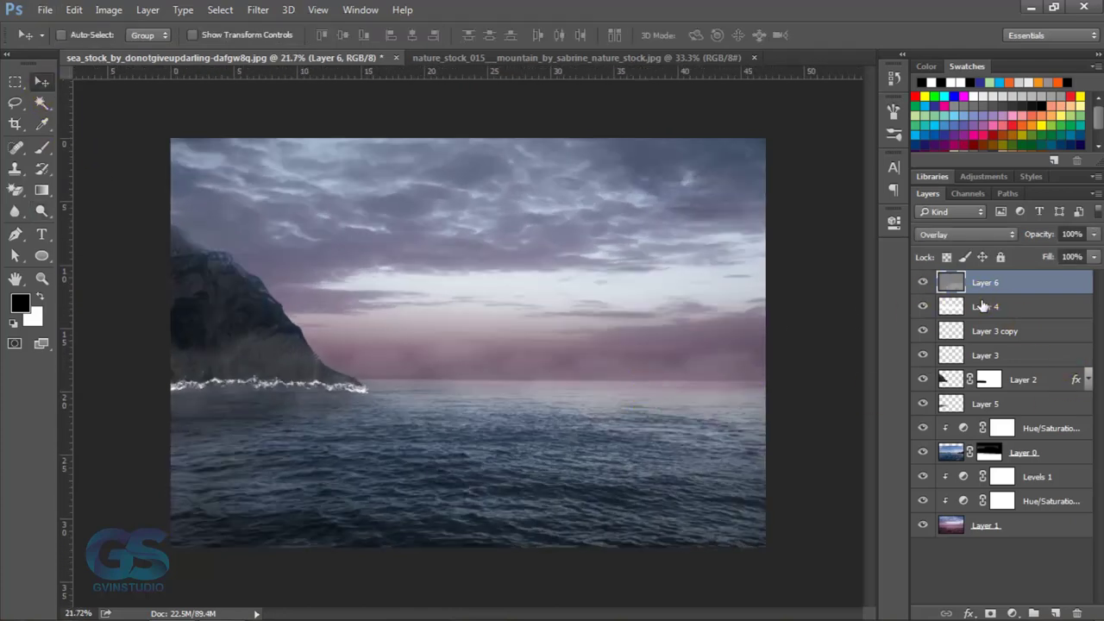
left_click(984, 306)
left_click_drag(1046, 238, 1035, 237)
left_click(1026, 285)
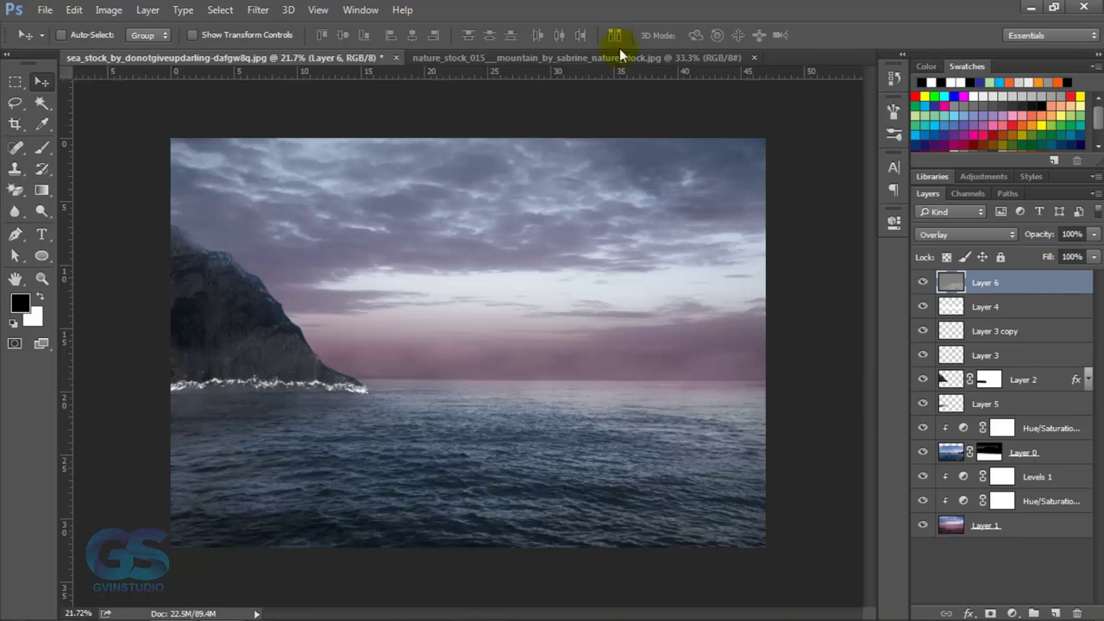
Close the mountain document and bring the barrel image into the sea composite
left_click(726, 57)
left_click(45, 10)
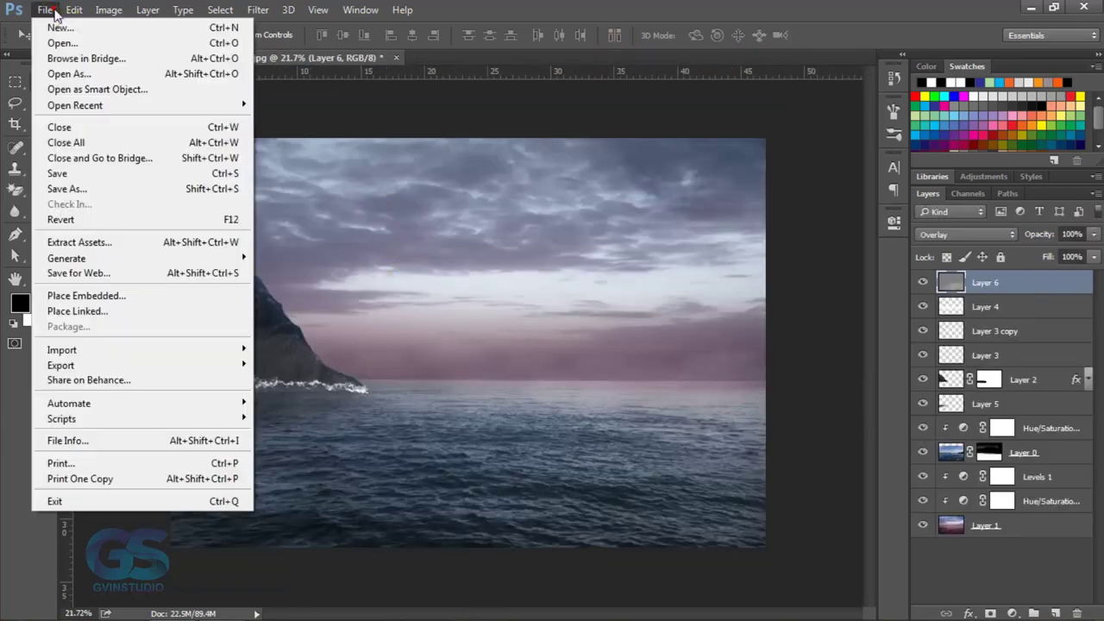
left_click(60, 39)
left_click(451, 185)
left_click(612, 421)
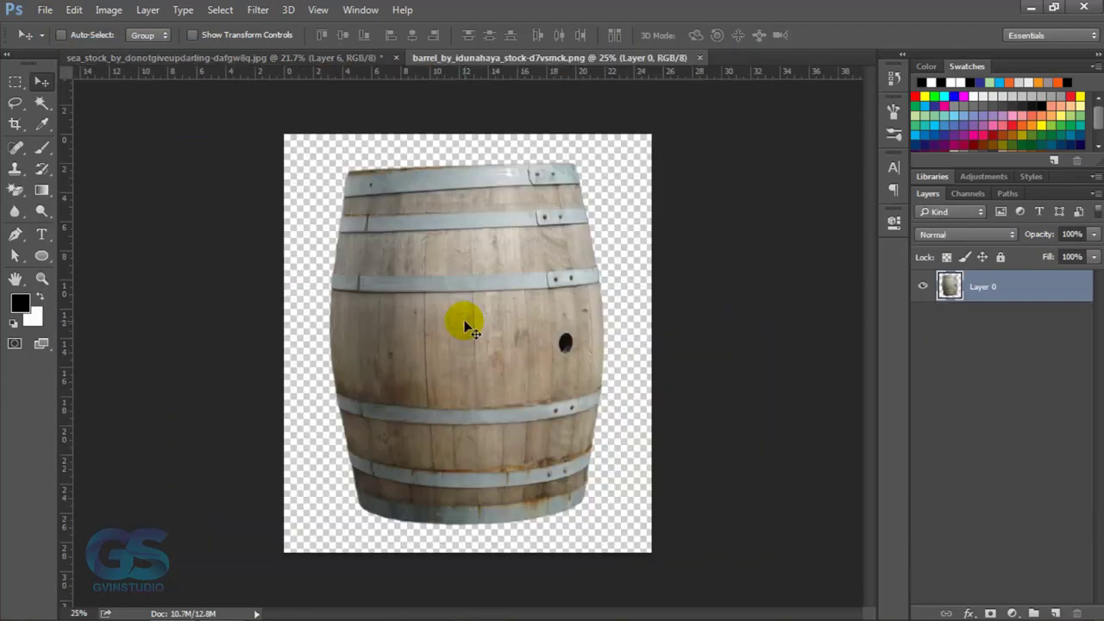
left_click_drag(466, 291, 412, 327)
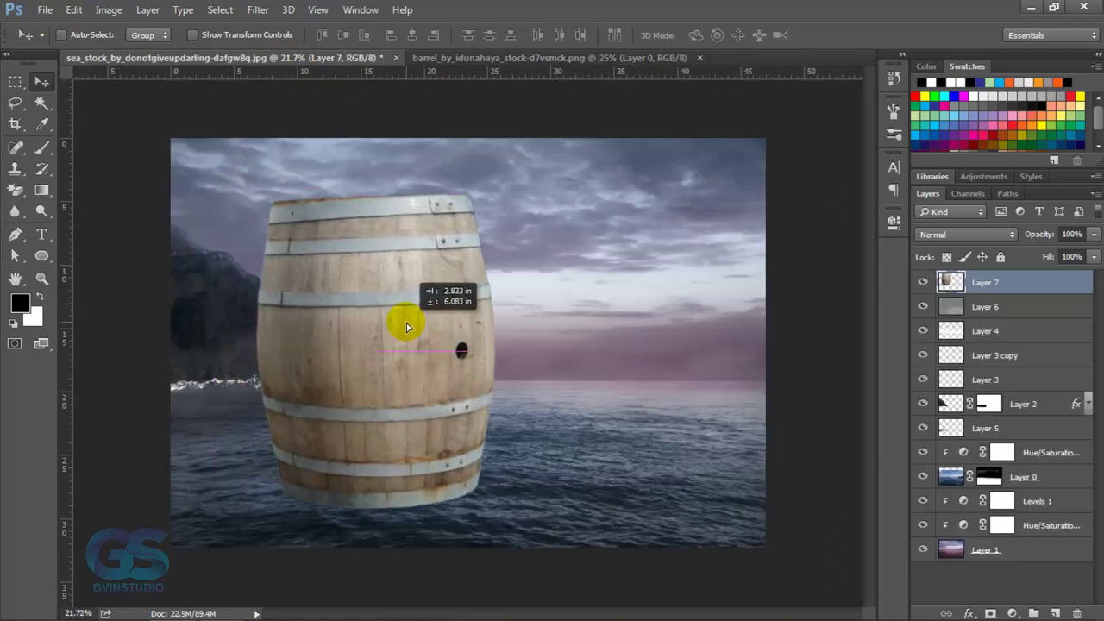
Rotate the barrel onto its side, shrink it to about 37%, lower it, and mask its base
key("ctrl+t")
mouse_move(524, 460)
left_mouse_down()
mouse_move(572, 364)
mouse_move(505, 227)
left_mouse_up()
mouse_move(231, 228)
left_mouse_down()
mouse_move(424, 405)
mouse_move(390, 397)
mouse_move(409, 408)
left_mouse_up()
key("Return")
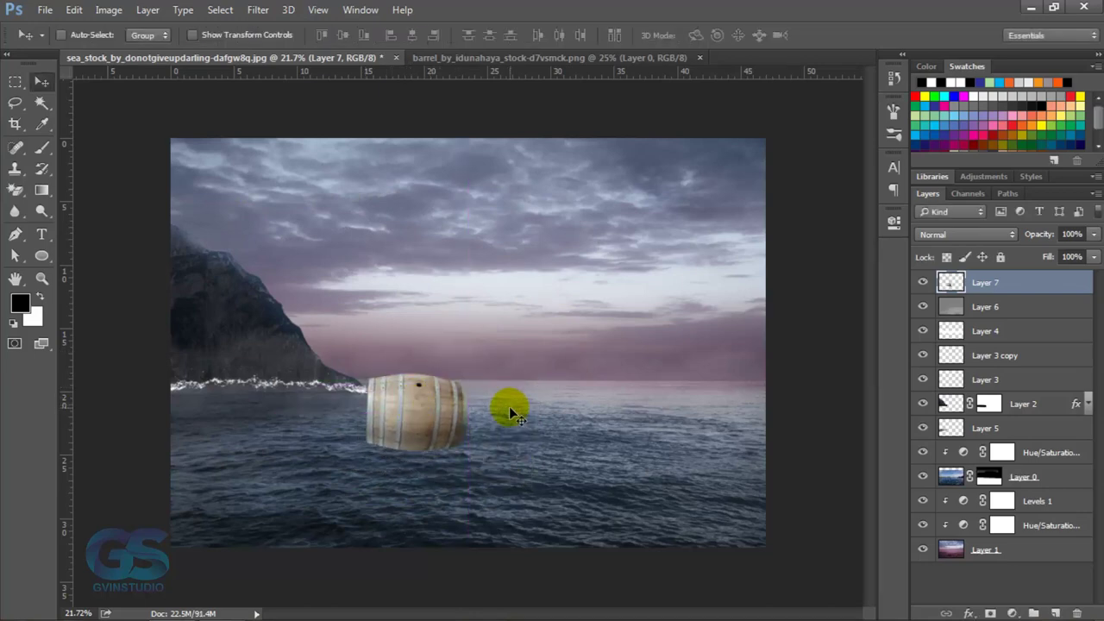
left_click_drag(515, 378, 516, 392)
left_click(990, 613)
key("b")
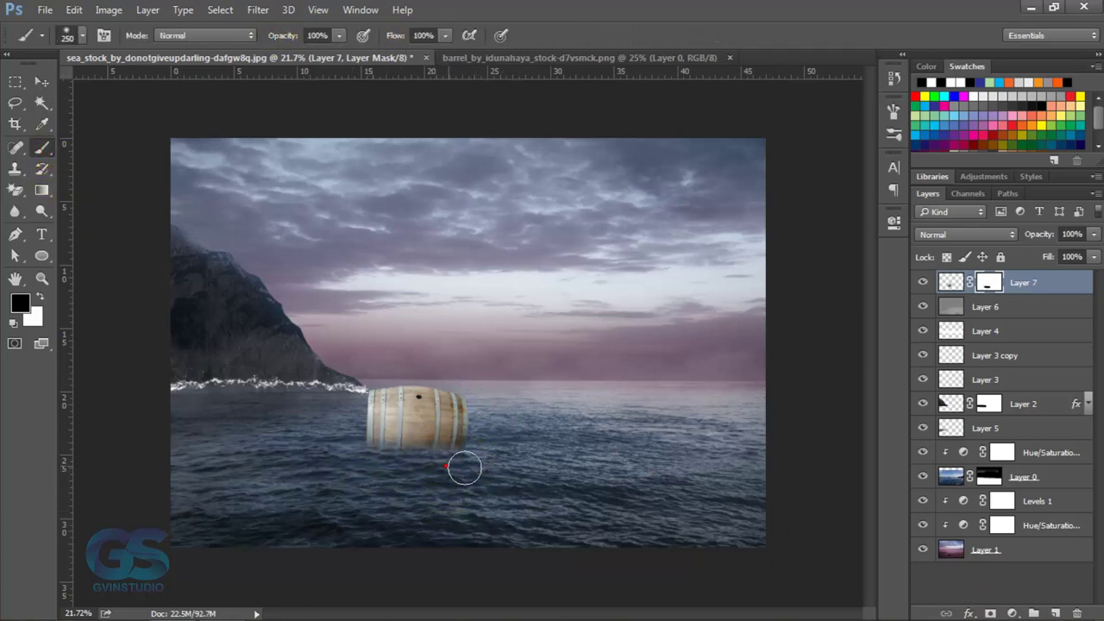
left_click(41, 81)
Add a Hue/Saturation adjustment clipped to the barrel, adjusting its saturation slightly
left_click(950, 282)
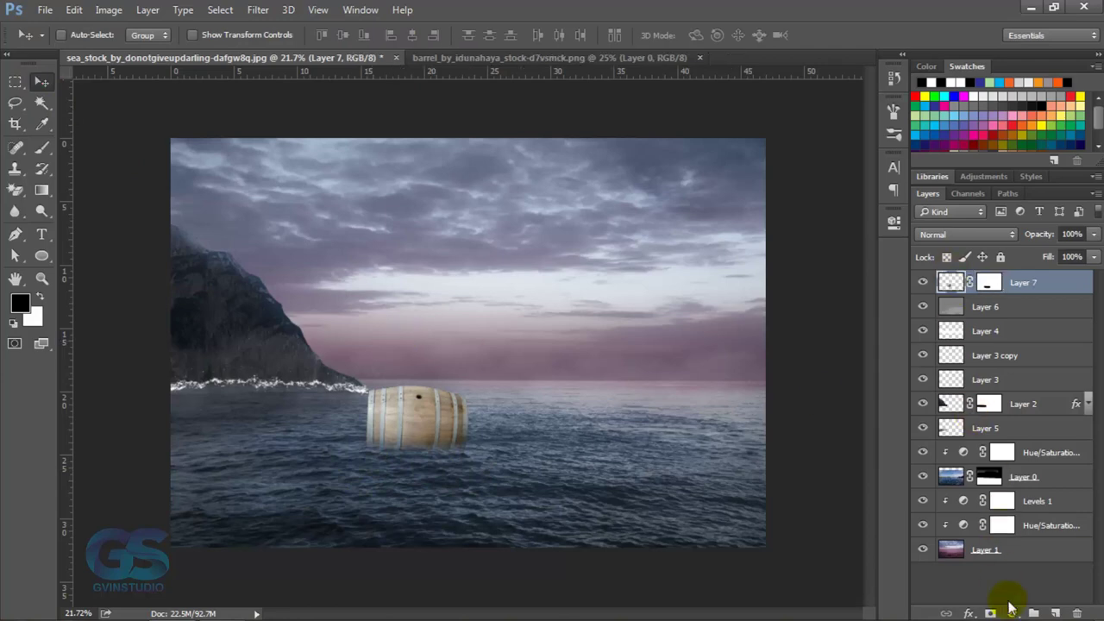
left_click(1011, 613)
left_click(983, 413)
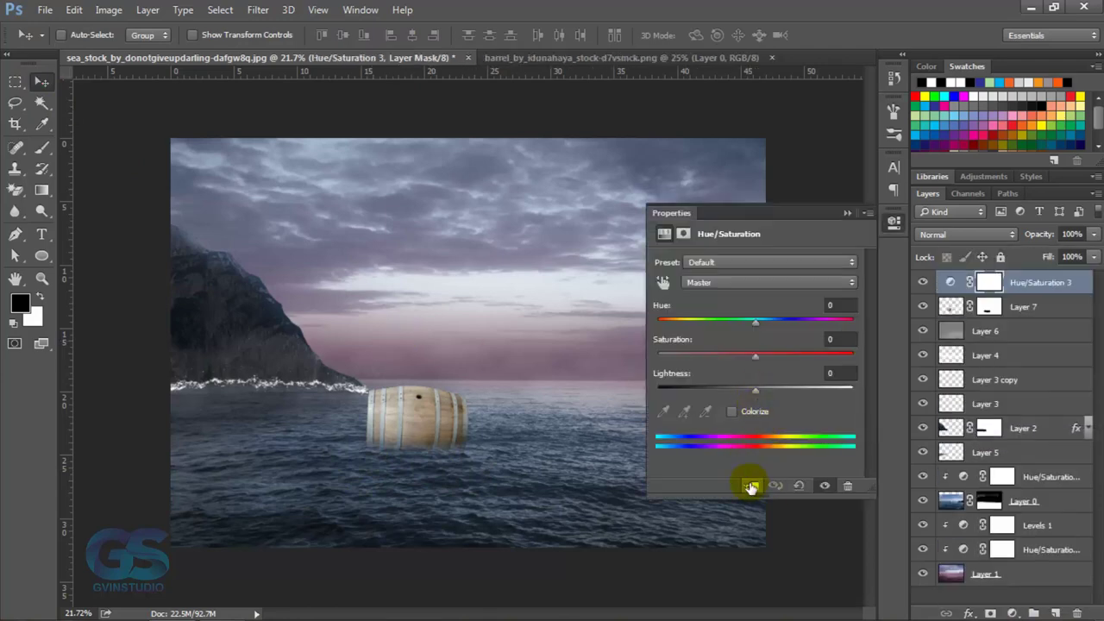
left_click(750, 487)
left_click_drag(732, 356, 723, 357)
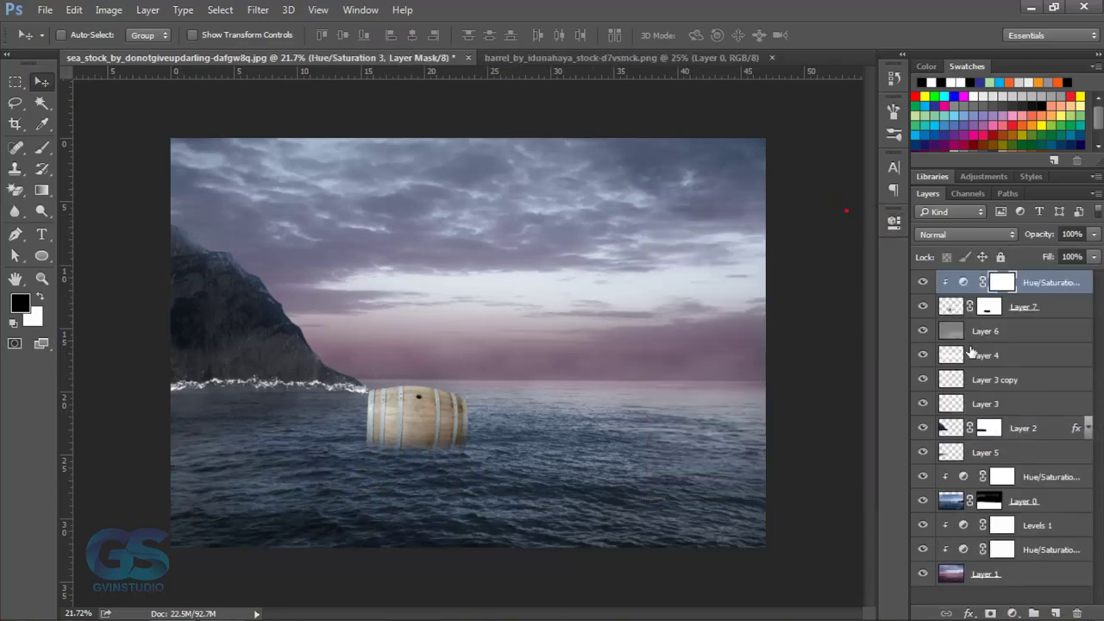
Add a clipped Levels adjustment with black input 80, masking it off the barrel's top
left_click(1012, 614)
left_click(966, 333)
left_click(751, 485)
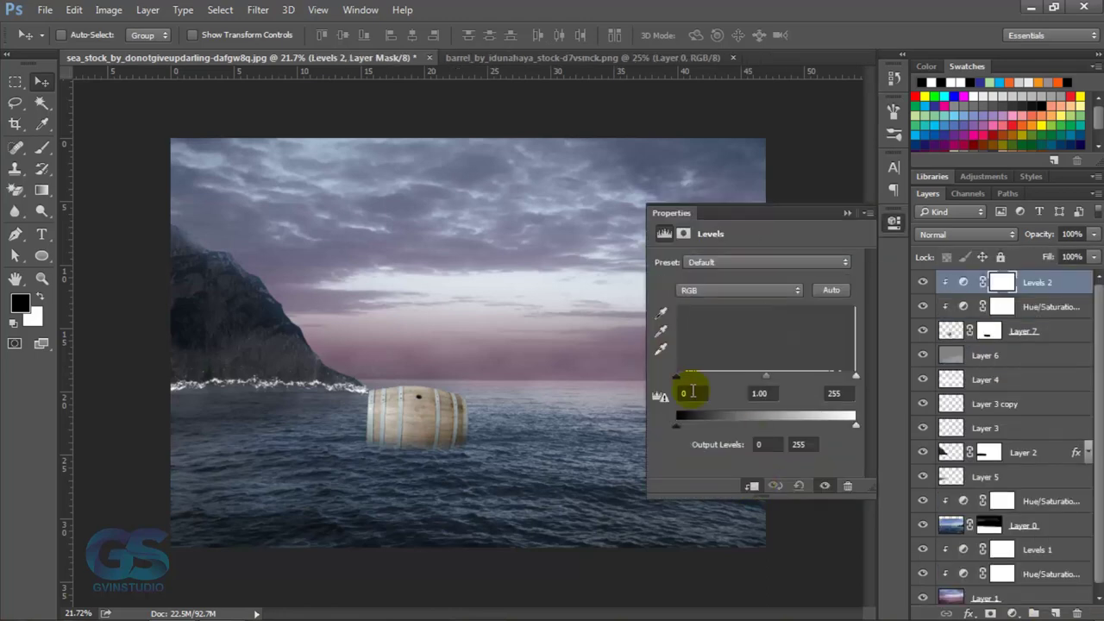
left_click_drag(677, 376, 732, 389)
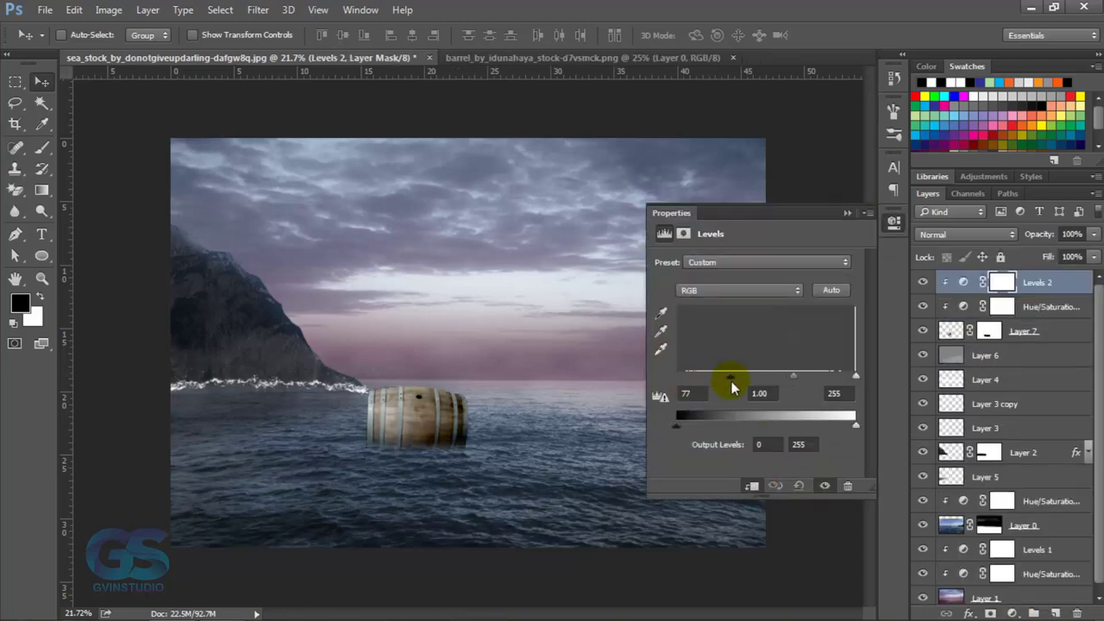
left_click(857, 215)
left_click(41, 145)
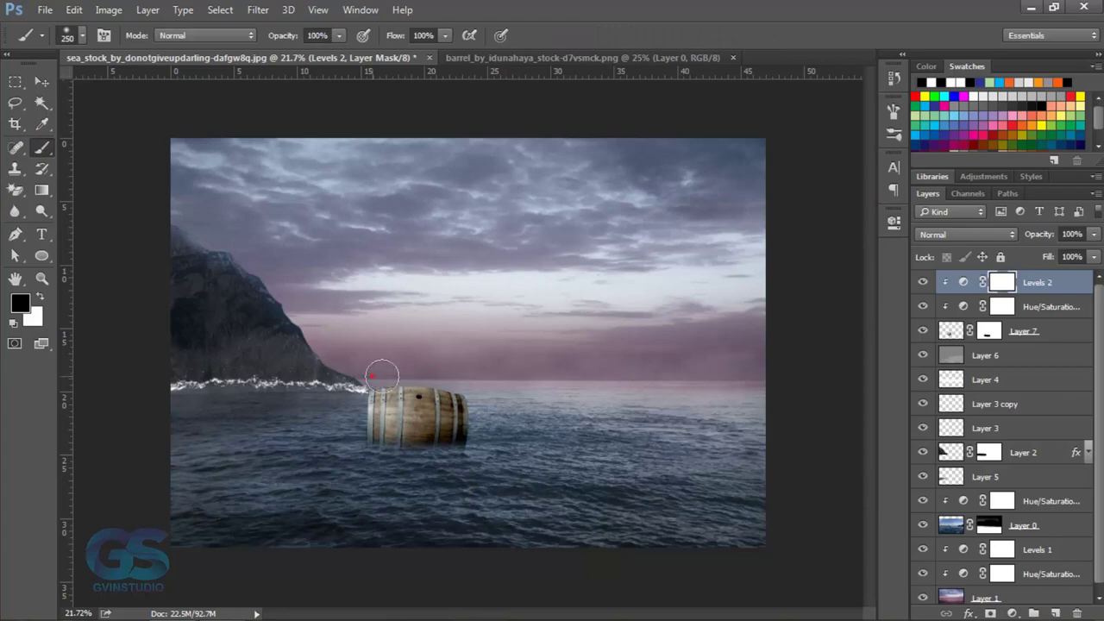
left_click_drag(382, 375, 457, 387)
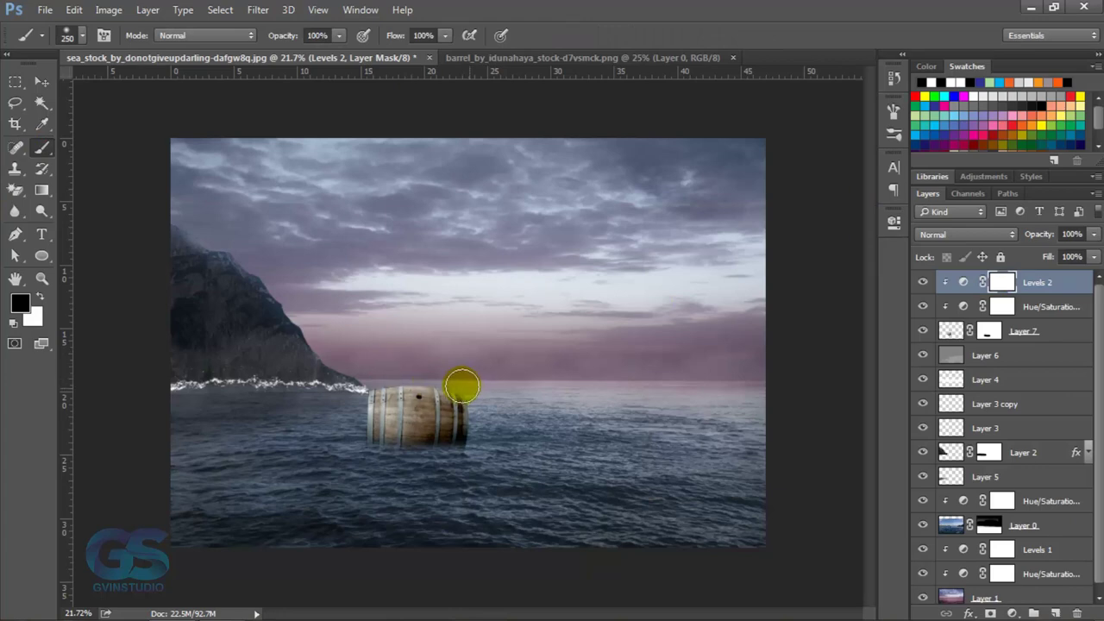
Shade the barrel body in black on clipped Layer 8 at 75% opacity, then add empty Layer 9
left_click(1053, 614, "alt")
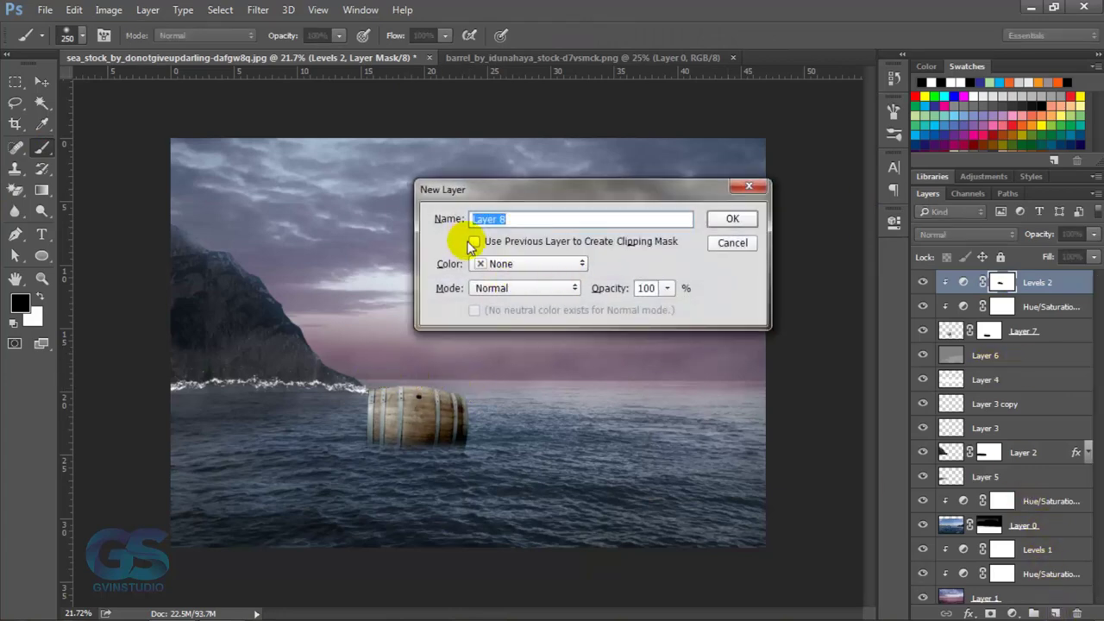
left_click(474, 241)
left_click(729, 221)
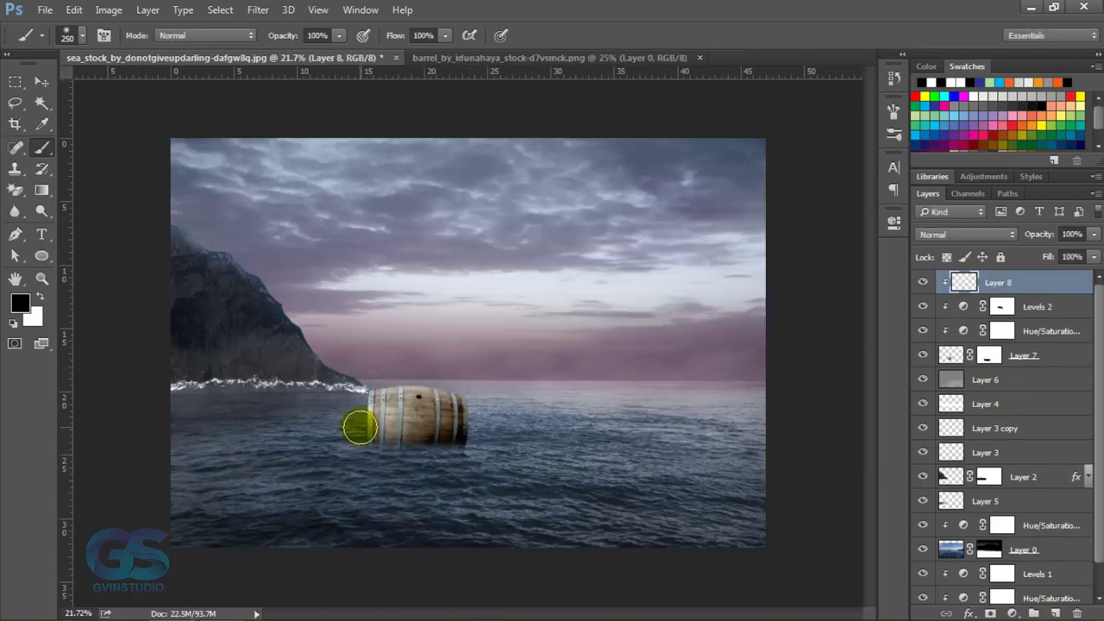
mouse_move(364, 431)
left_mouse_down()
mouse_move(387, 423)
mouse_move(463, 446)
mouse_move(370, 423)
mouse_move(480, 446)
left_mouse_up()
key("v")
left_click_drag(1041, 240, 1024, 245)
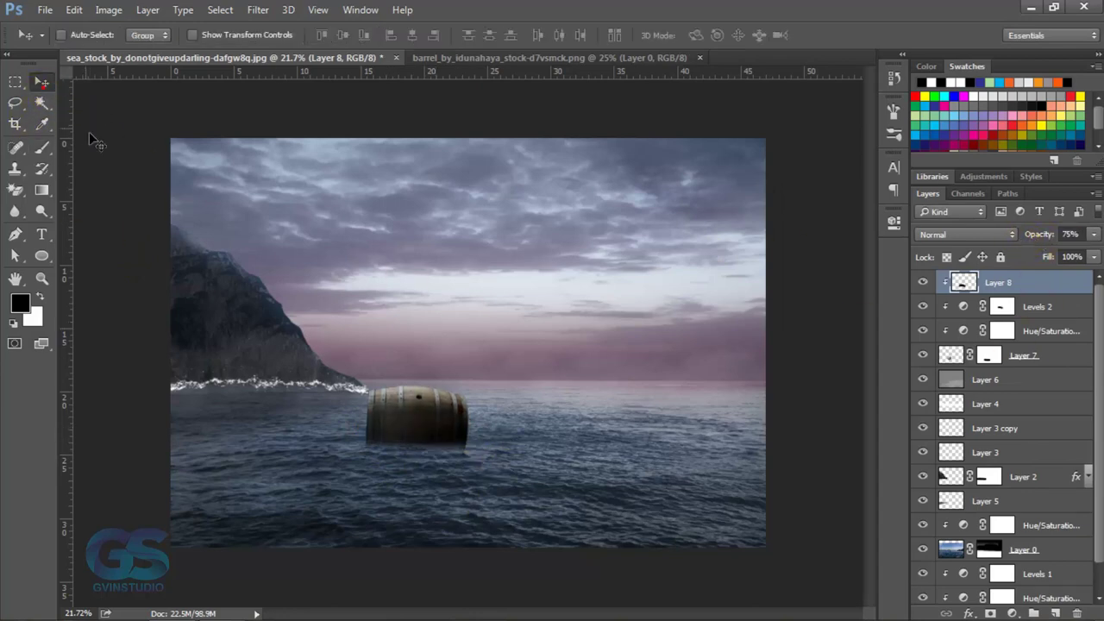
scroll(497, 406, "down", 3)
scroll(488, 394, "up", 3)
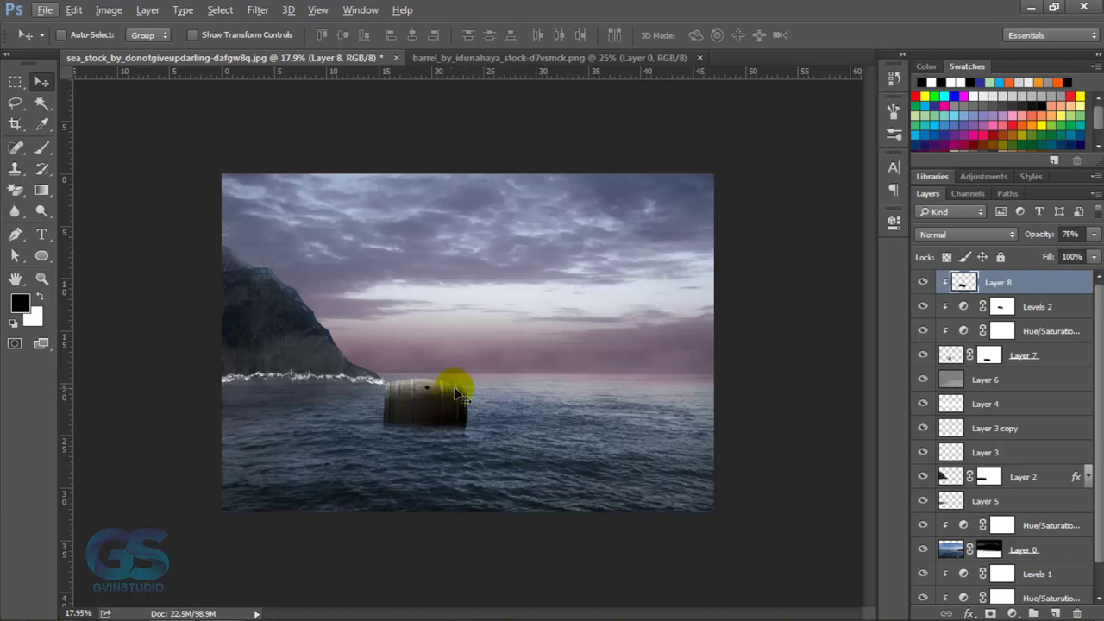
scroll(464, 399, "up", 1)
scroll(473, 402, "up", 1)
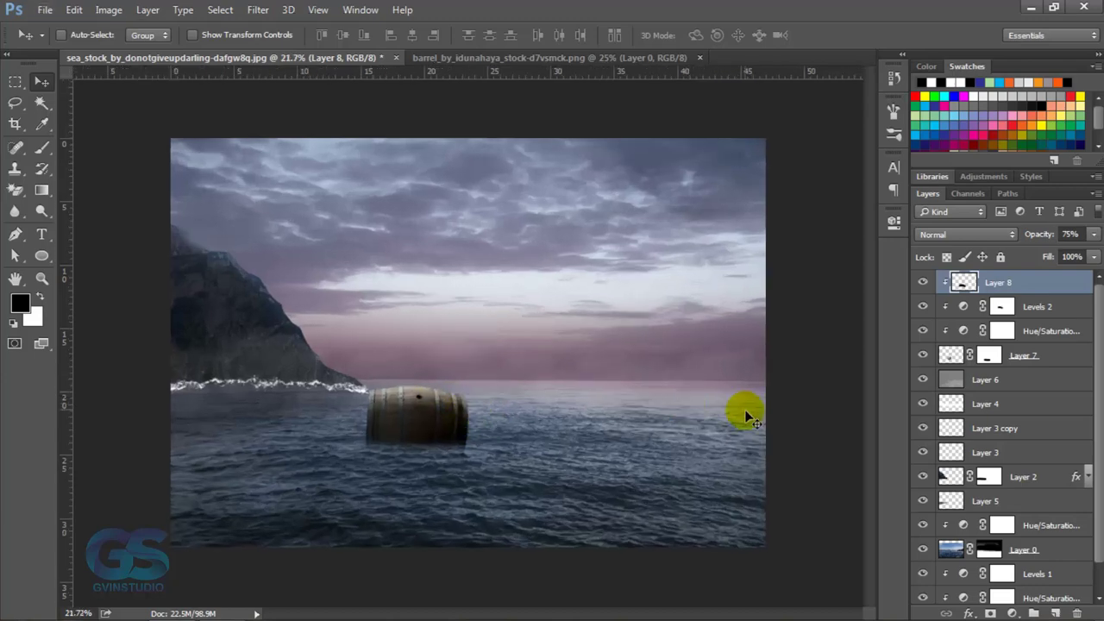
left_click(1057, 610)
Stamp white water splashes at the barrel's base with a splash brush
left_click(42, 149)
right_click(483, 309)
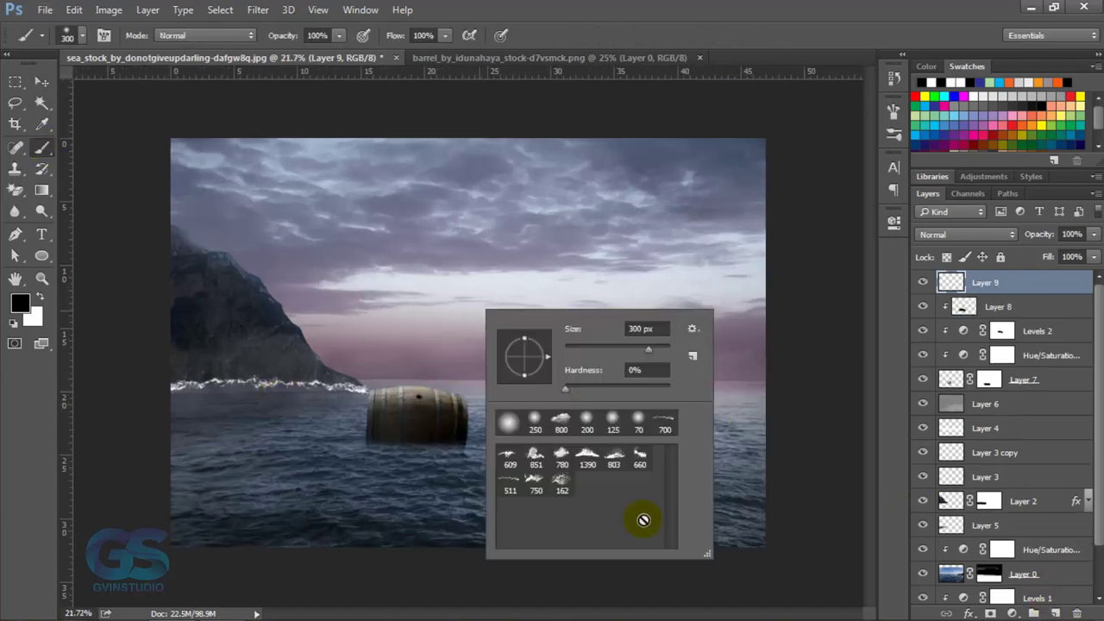
double_click(611, 459)
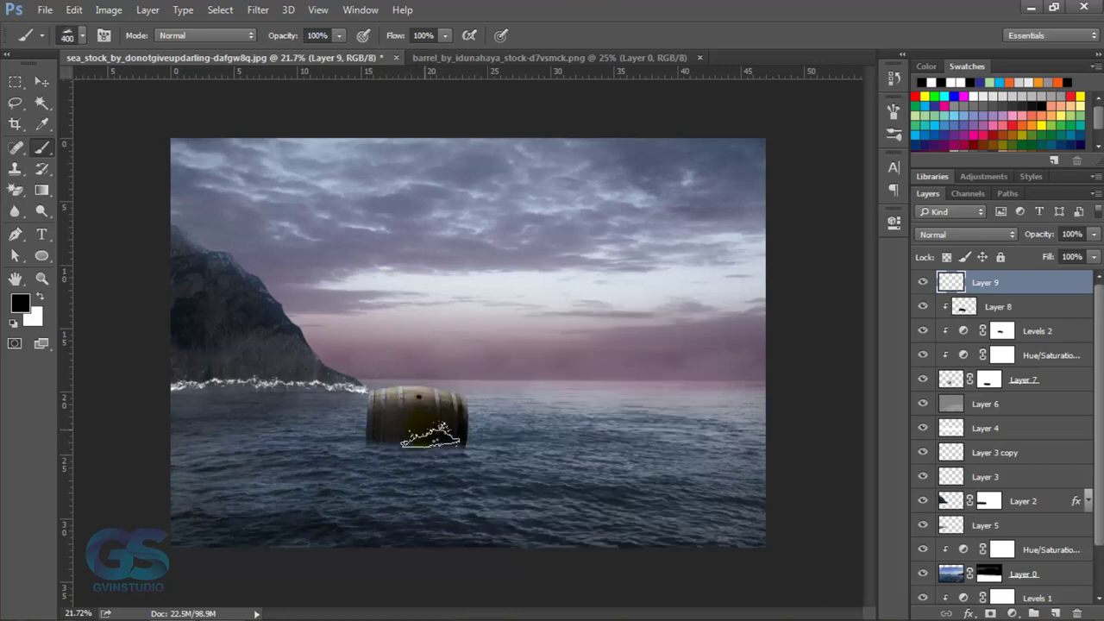
left_click(489, 443)
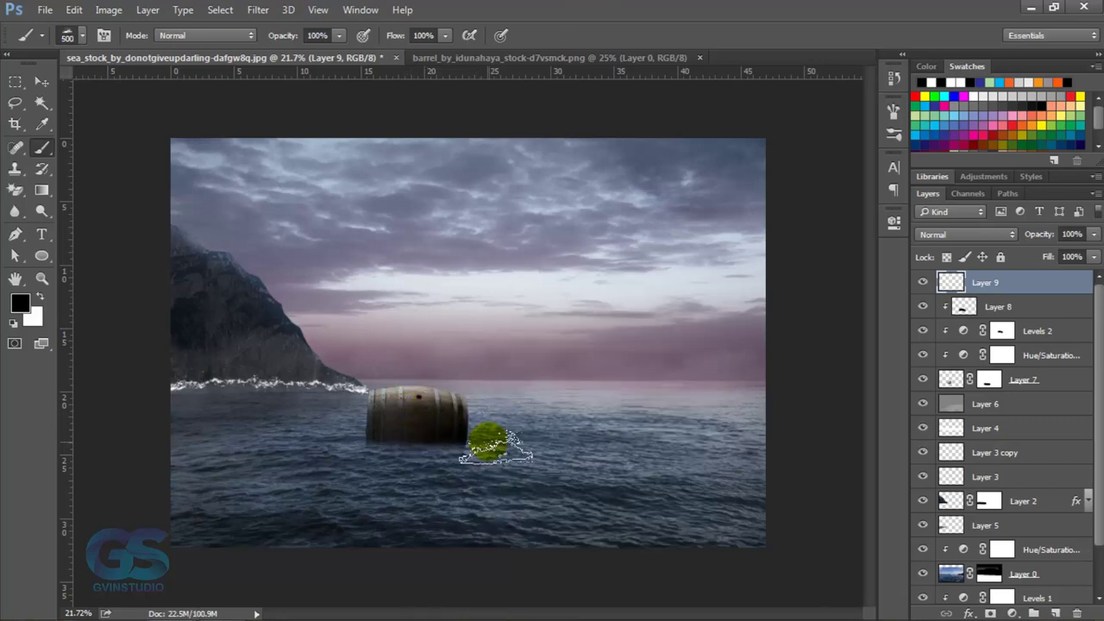
key("x")
left_click(434, 440)
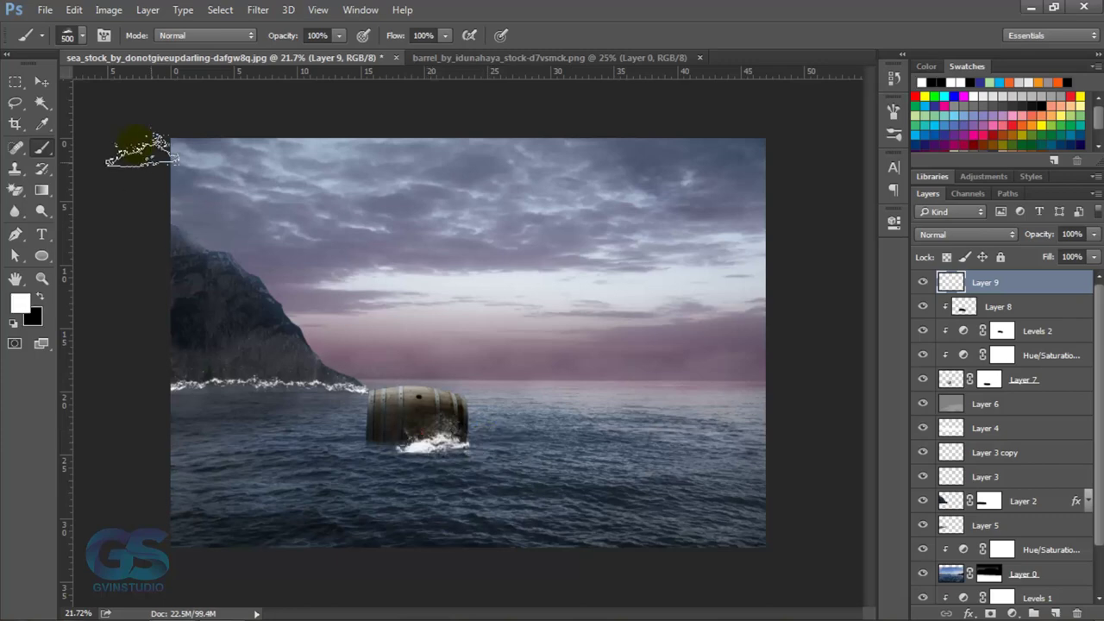
Widen, flatten and lower the splash under the barrel
key("v")
key("ctrl+t")
left_click_drag(386, 431, 347, 431)
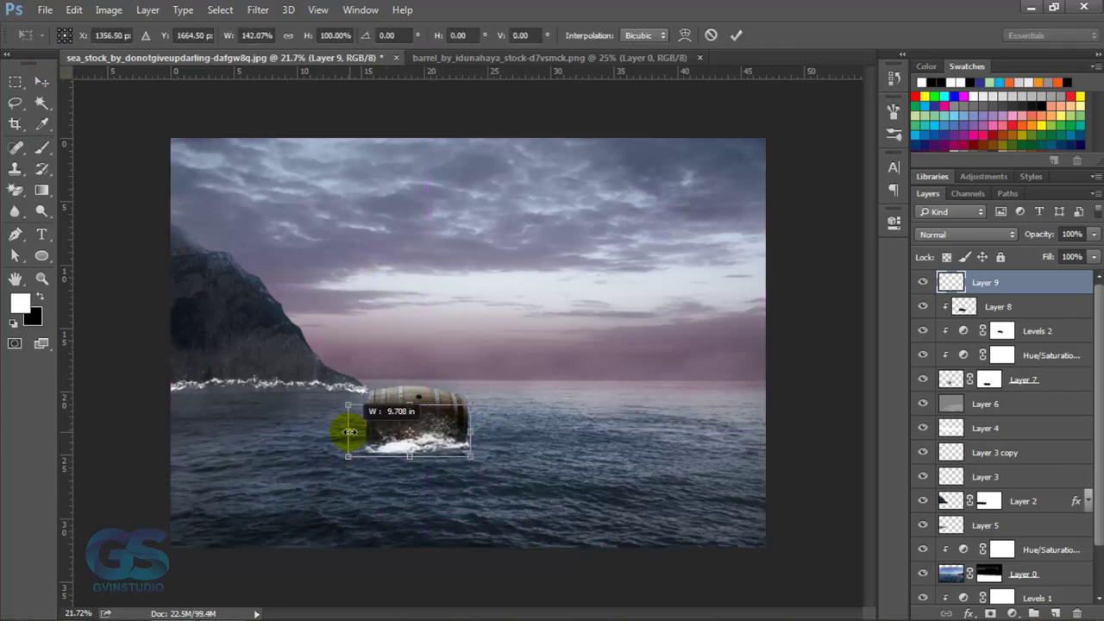
mouse_move(409, 404)
left_mouse_down()
mouse_move(409, 424)
mouse_move(357, 431)
mouse_move(387, 426)
left_mouse_up()
key("Return")
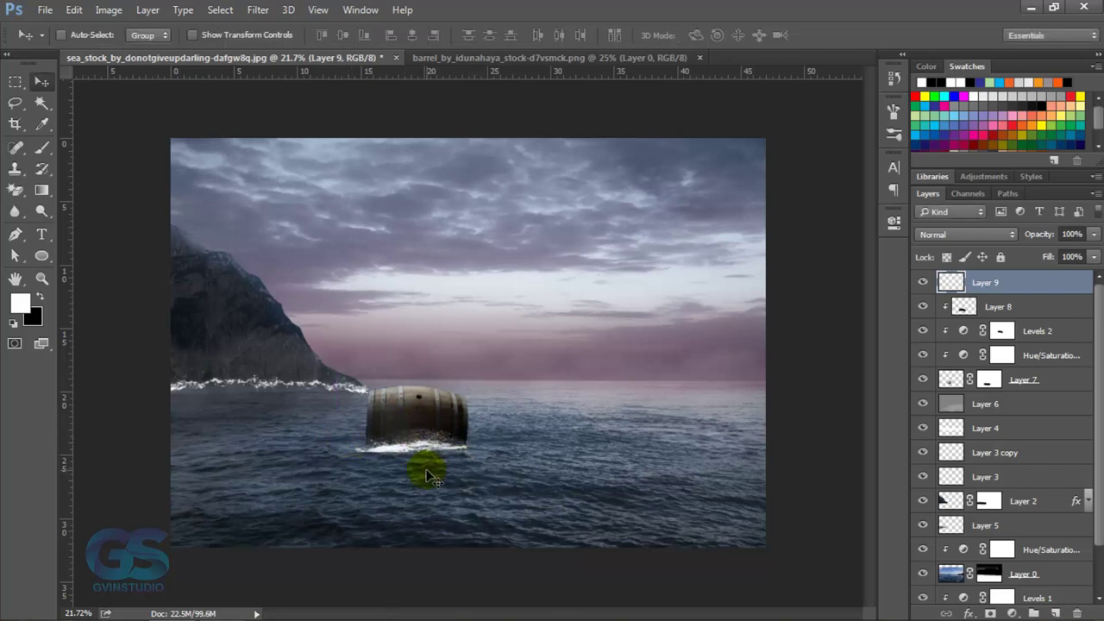
Tilt the splash 3.3° to follow the barrel's waterline, then select Layer 6
scroll(435, 478, "up", 2)
key("ctrl+t")
left_click_drag(493, 468, 495, 479)
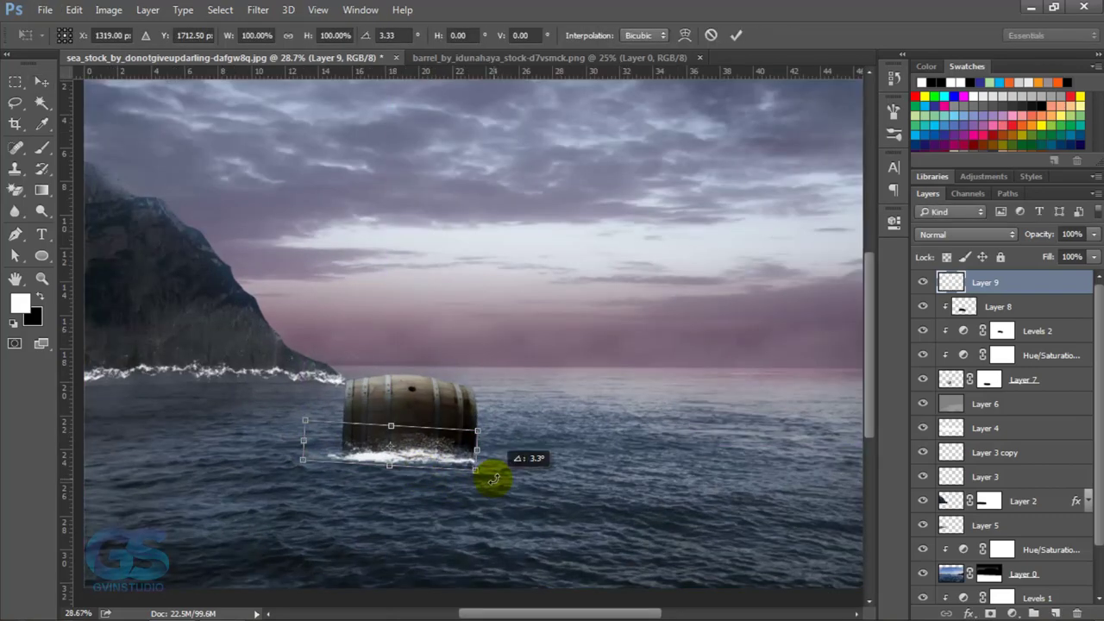
key("Return")
scroll(521, 446, "down", 4)
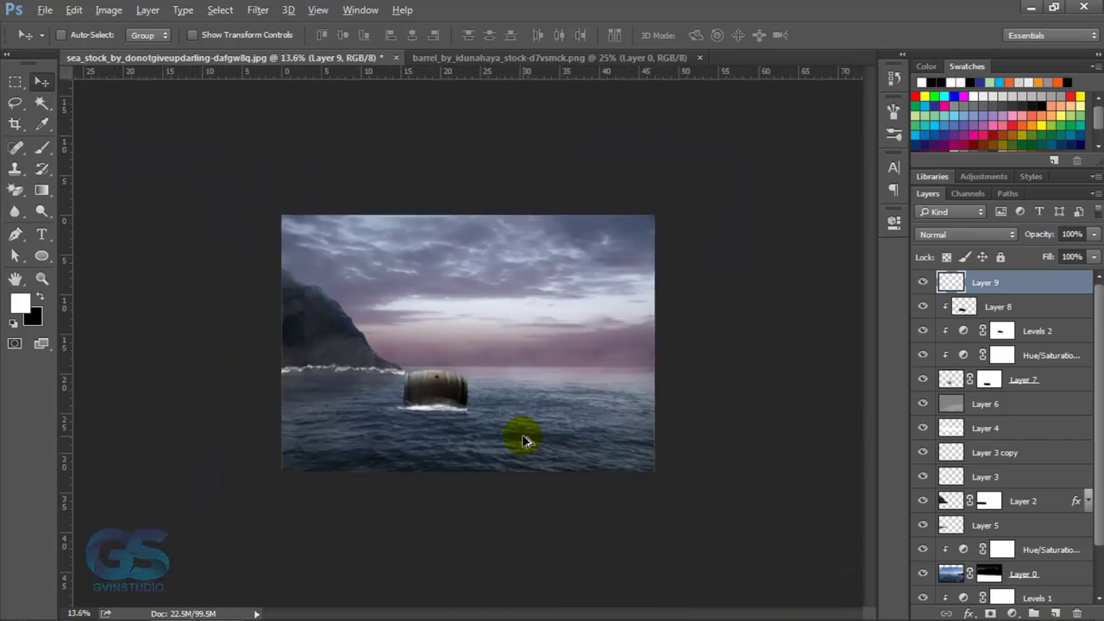
scroll(529, 436, "up", 3)
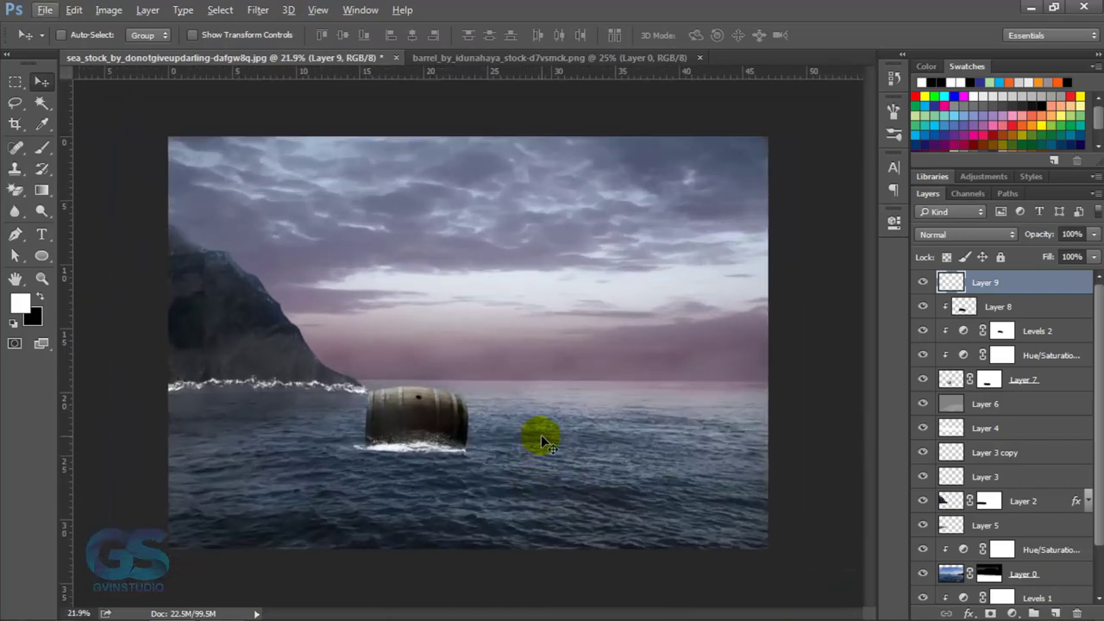
left_click(973, 402)
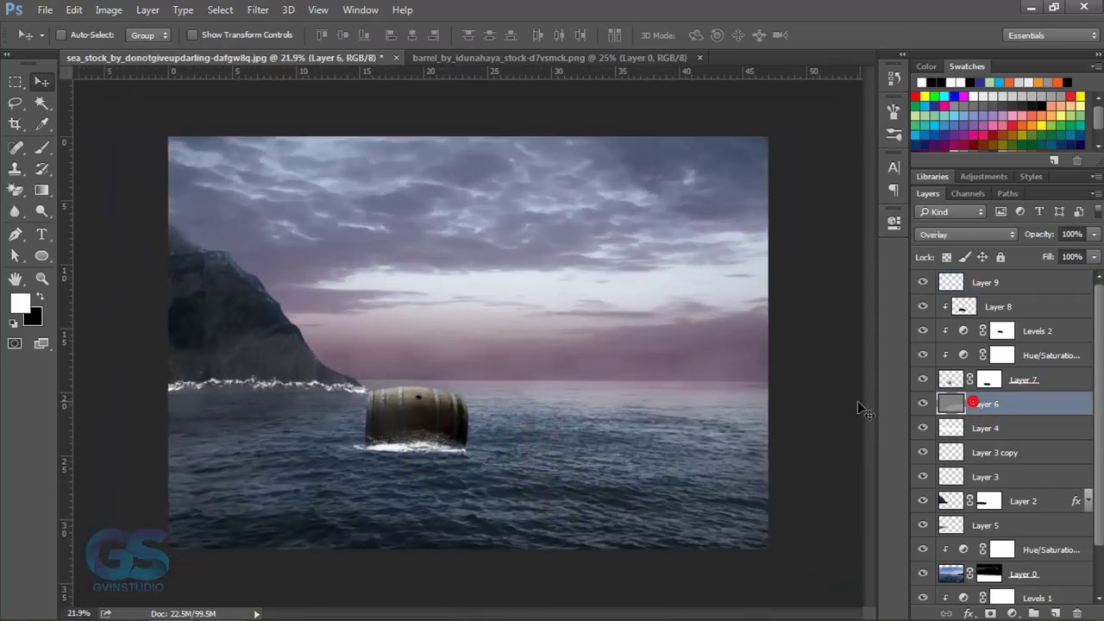
Add a new layer above Layer 6 and load a soft round brush at size 56
left_click(1055, 613)
left_click(42, 147)
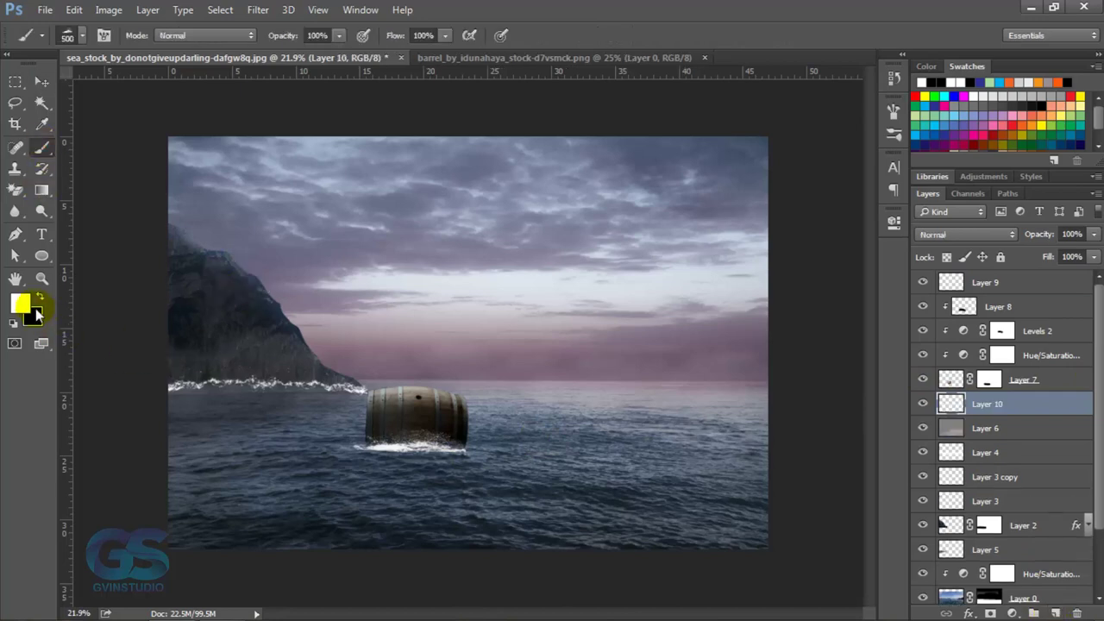
right_click(354, 425)
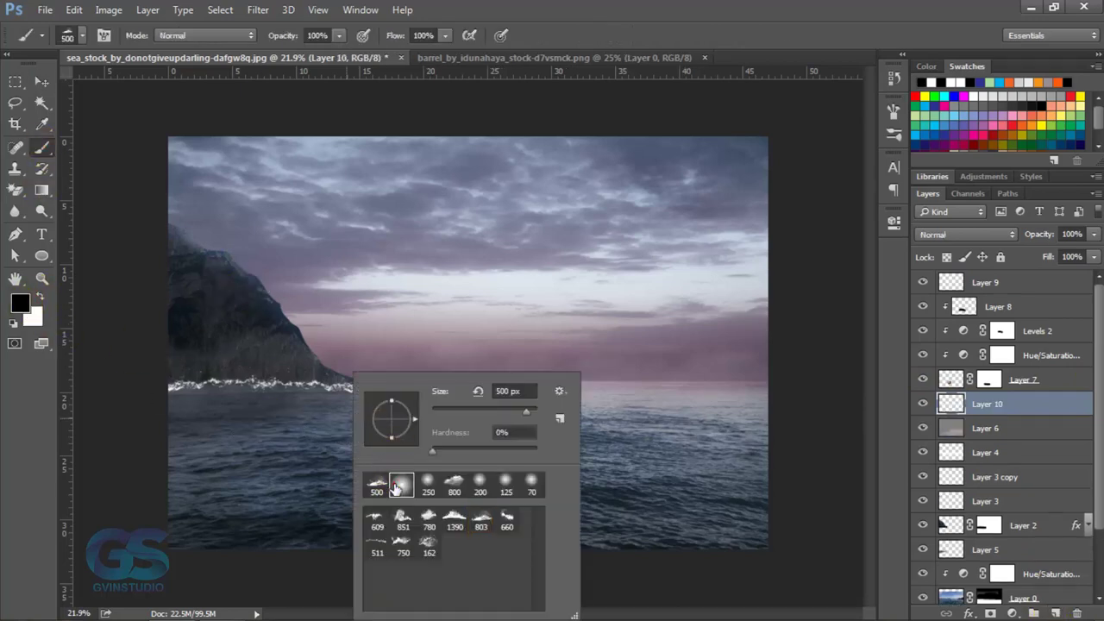
double_click(371, 456)
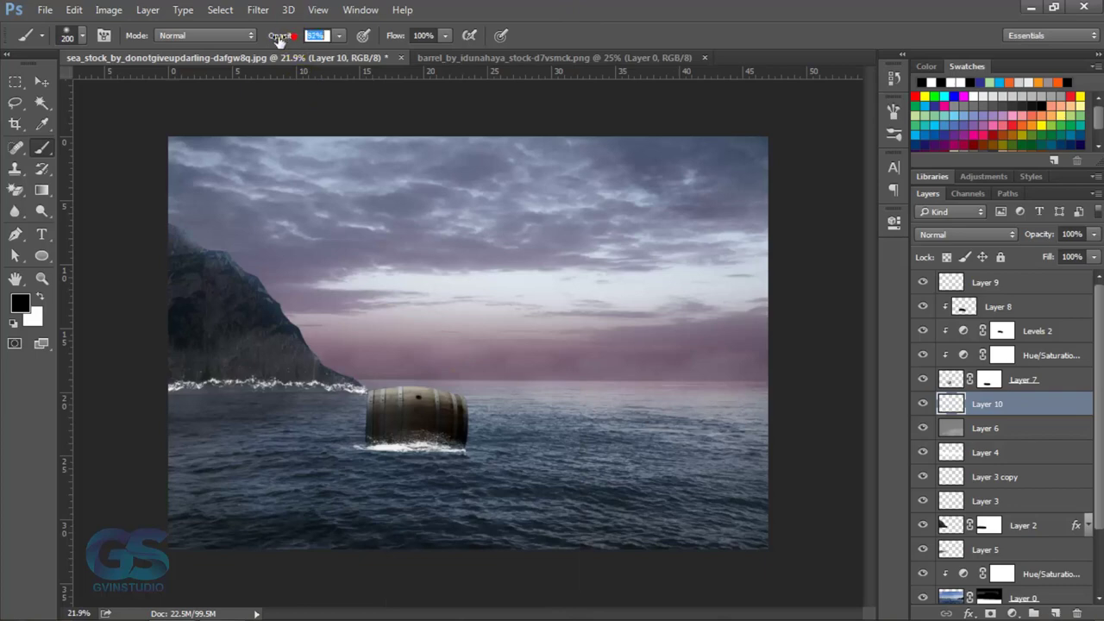
type("56")
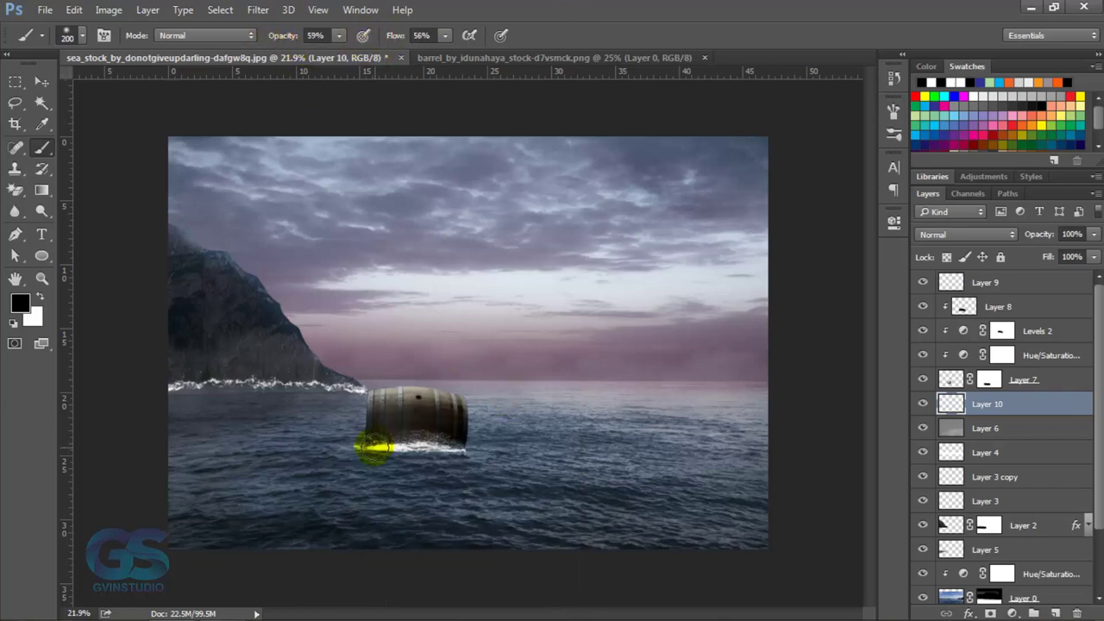
Paint a soft black shadow under the barrel and set the layer to 53% opacity
left_click(389, 451)
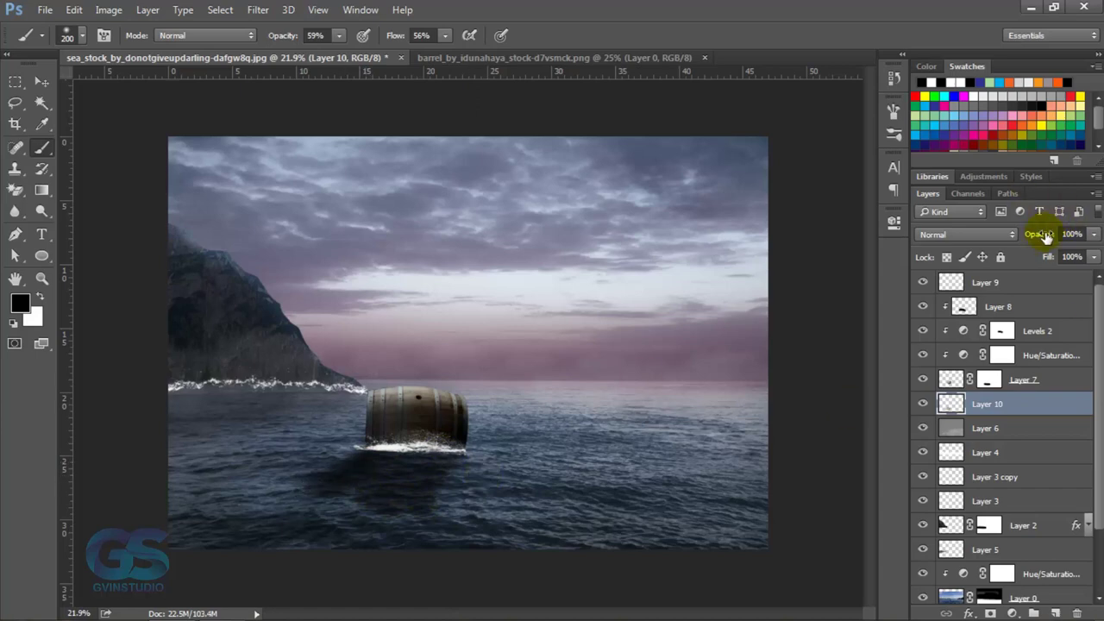
left_click_drag(1040, 231, 1000, 241)
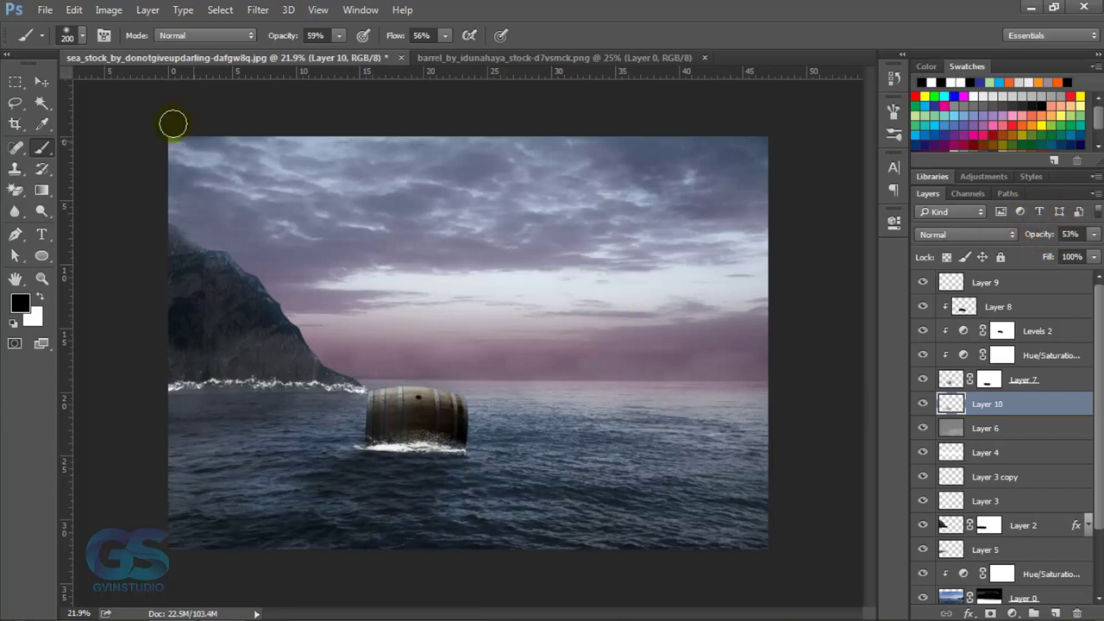
key("v")
left_click_drag(374, 288, 466, 420)
scroll(465, 415, "up", 1)
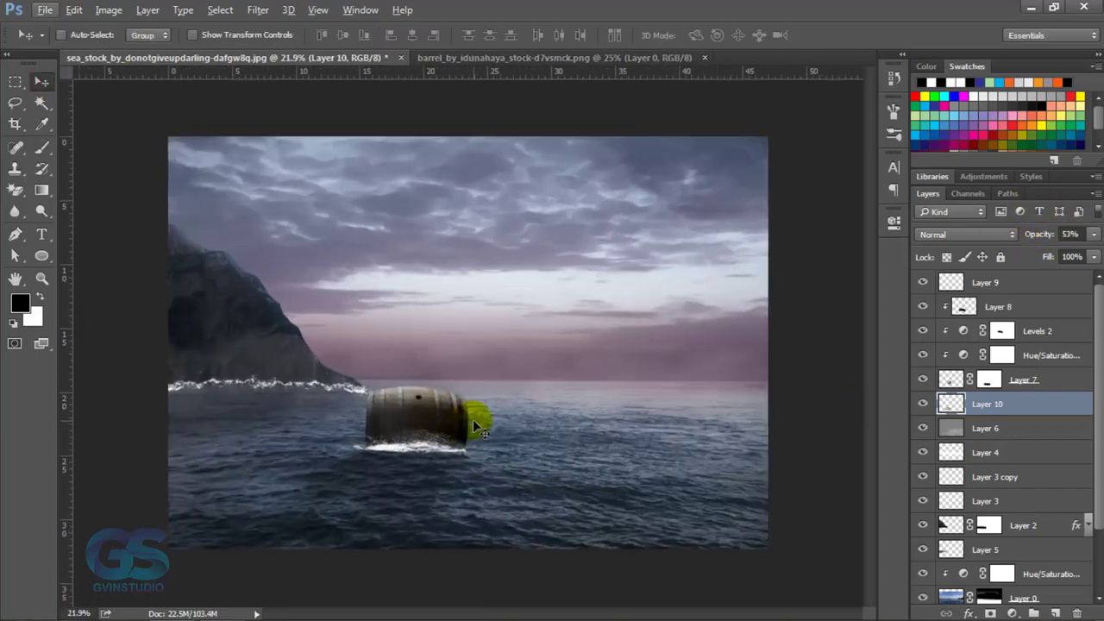
Select Layer 9 and close the barrel source image
left_click(971, 282)
left_click(560, 57)
left_click(701, 57)
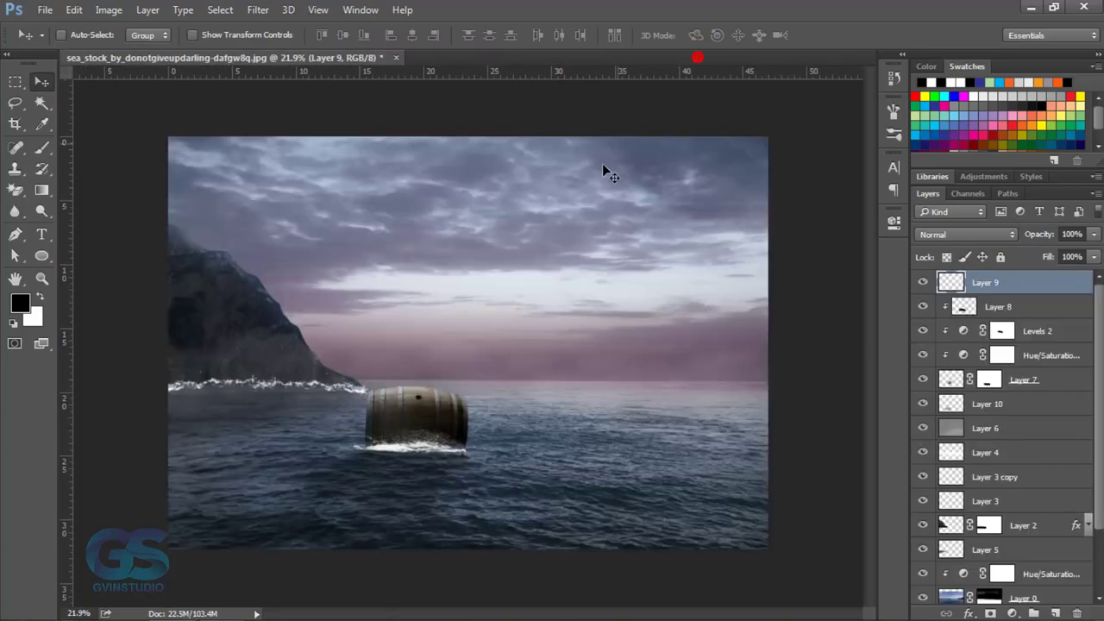
Open the wonder_what_is_down_there children photo and toggle its Background to check the cut-out
left_click(45, 9)
left_click(51, 34)
scroll(729, 327, "down", 2)
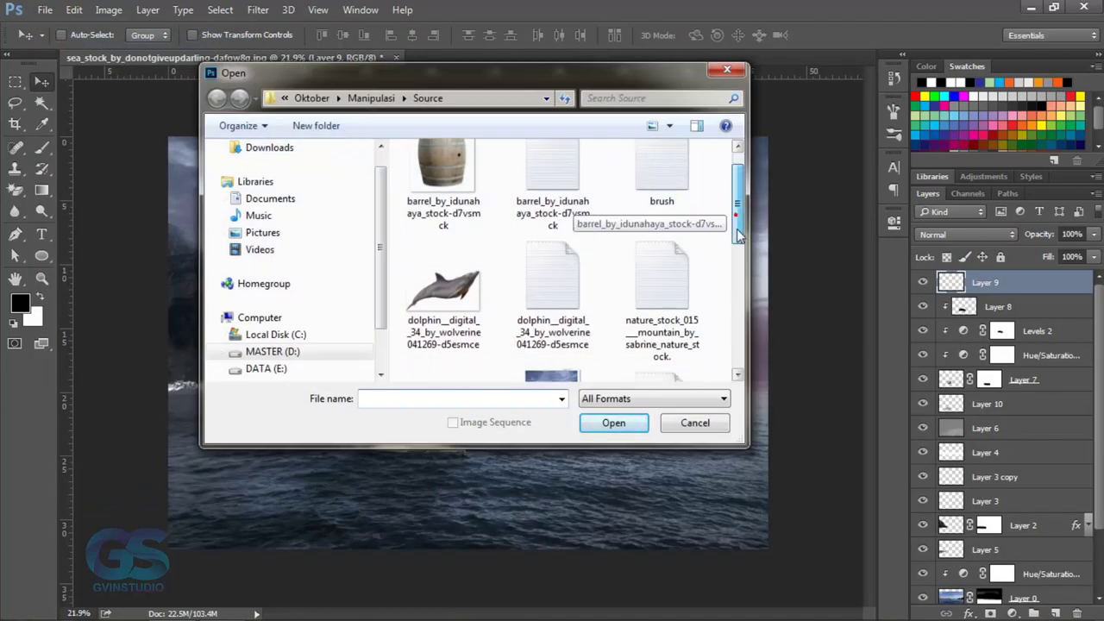
scroll(729, 328, "down", 3)
scroll(729, 328, "down", 1)
double_click(443, 345)
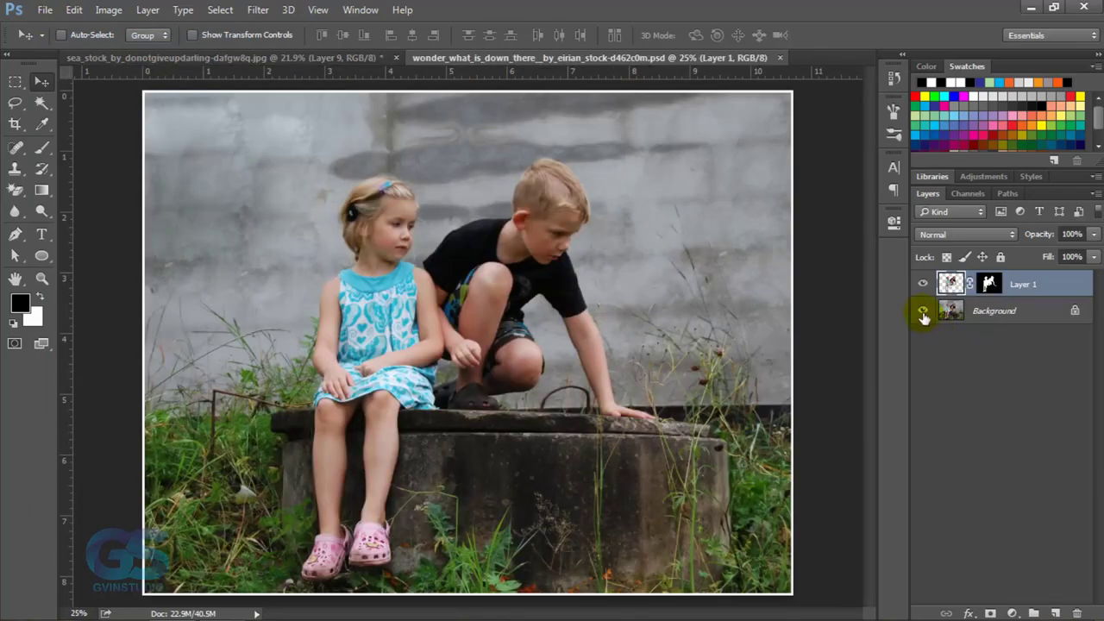
left_click(923, 310)
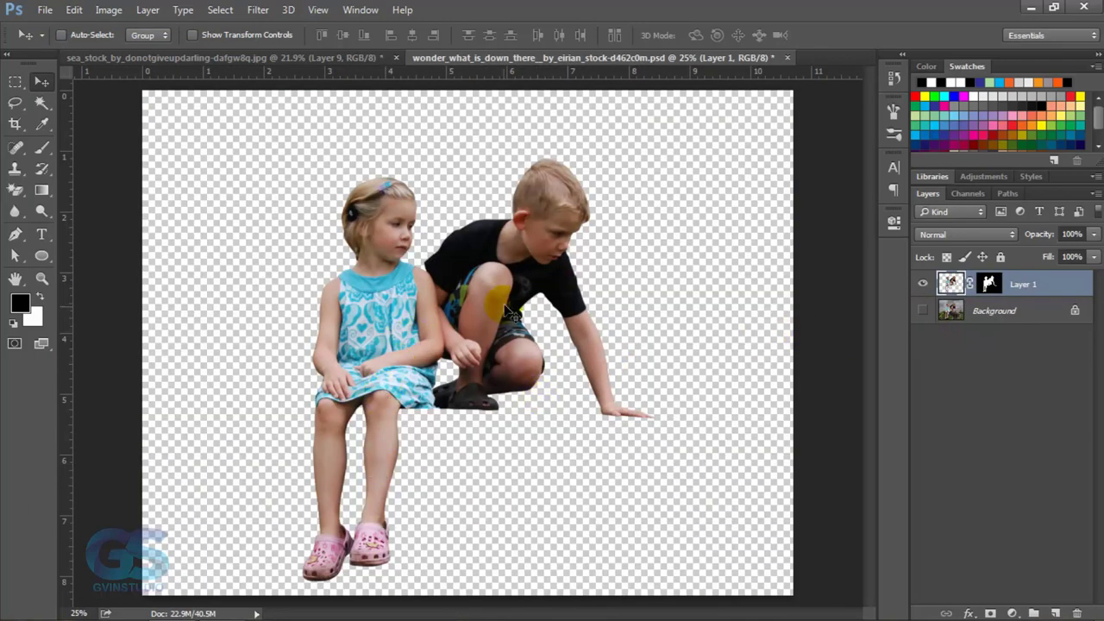
left_click(923, 310)
Apply the children's layer mask and drag the layer into the sea_stock scene
right_click(988, 284)
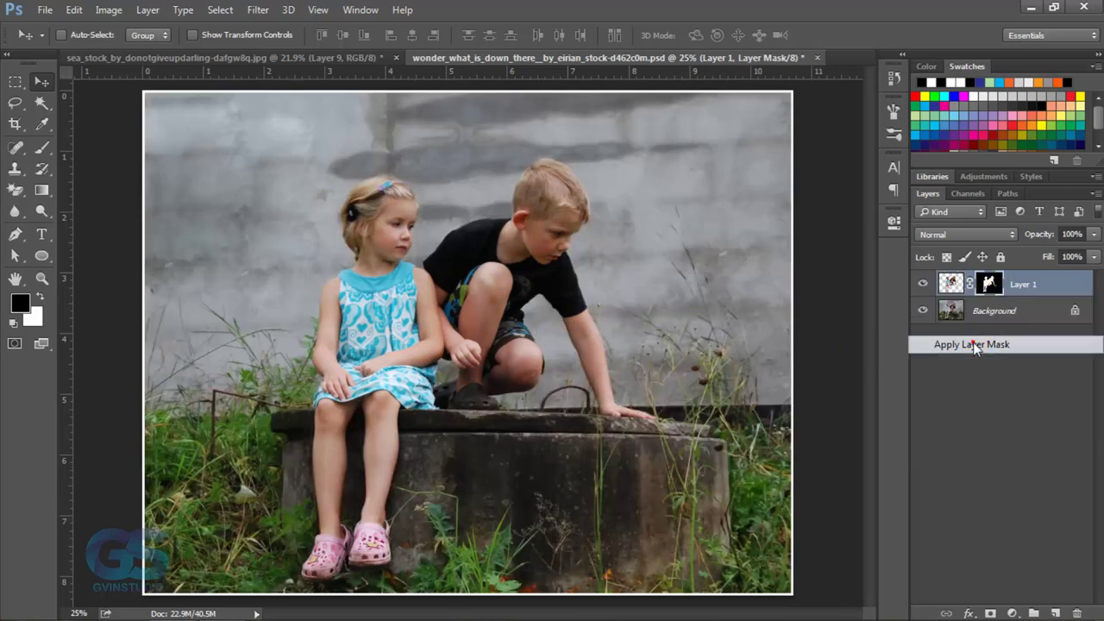
left_click(974, 344)
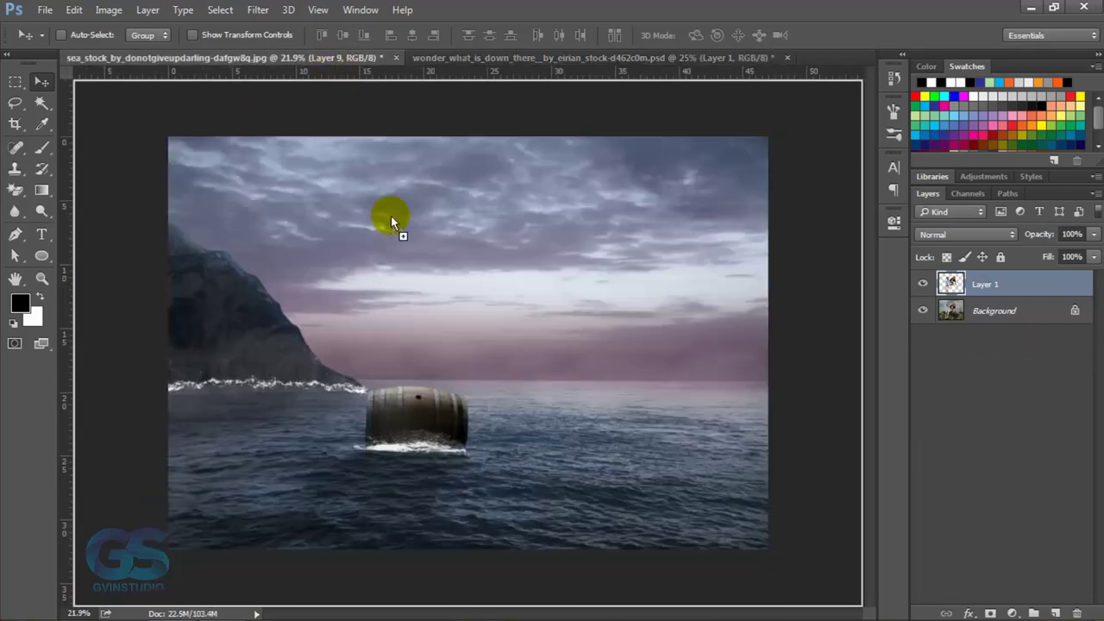
left_click_drag(421, 248, 390, 215)
left_click_drag(389, 215, 406, 286)
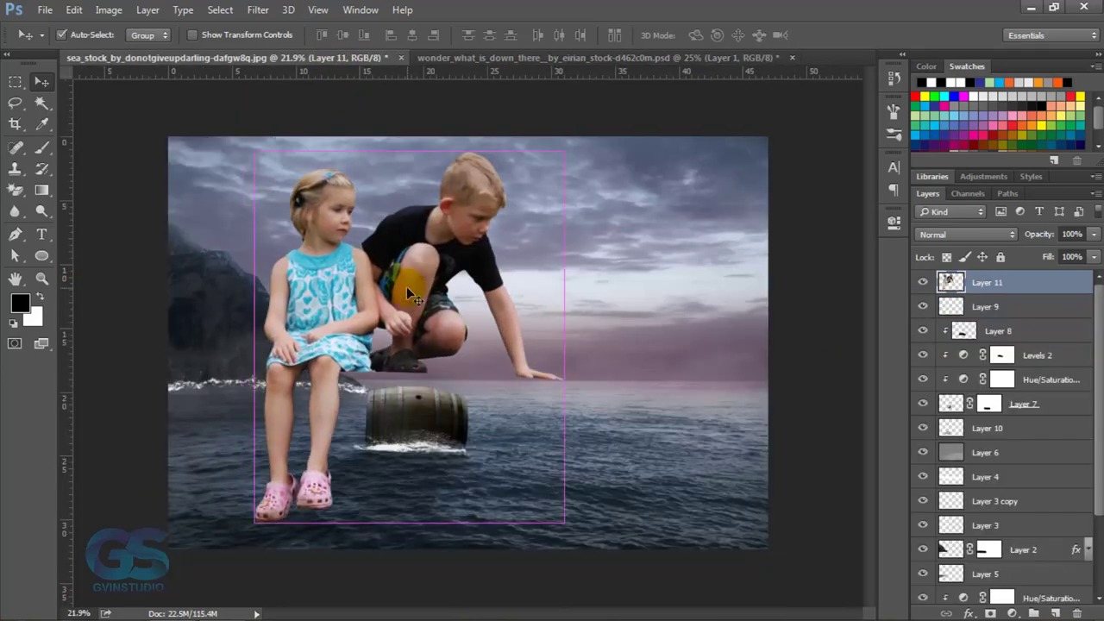
Scale the children down with Free Transform and seat them on the barrel
key("ctrl+t")
mouse_move(255, 149)
left_mouse_down()
mouse_move(432, 389)
mouse_move(365, 320)
mouse_move(411, 374)
mouse_move(369, 333)
left_mouse_up()
key("Return")
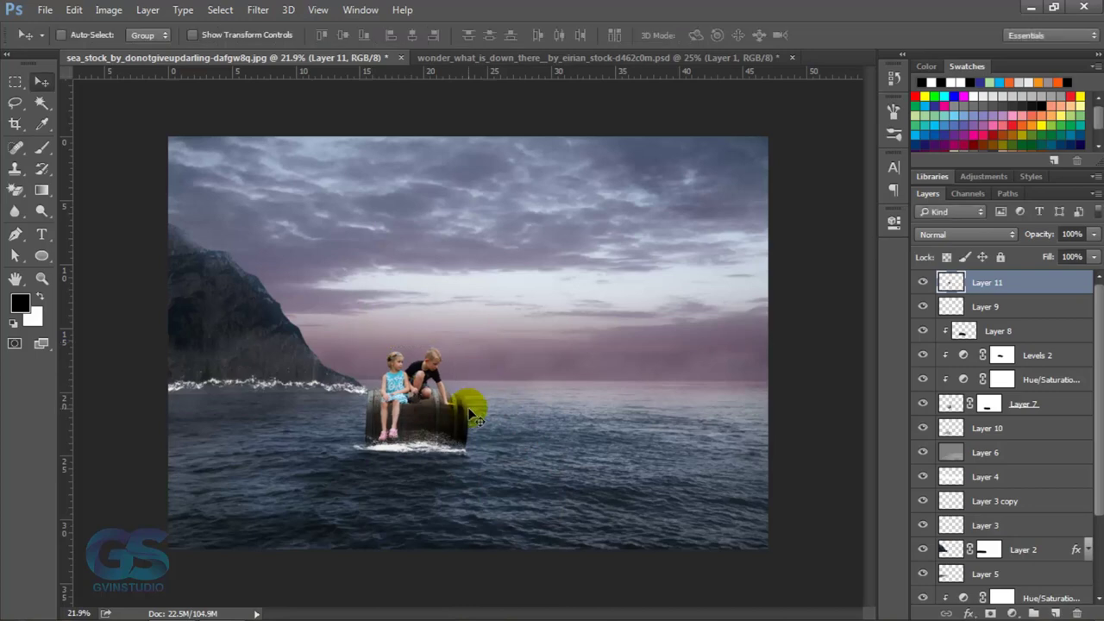
scroll(431, 414, "up", 3)
left_click_drag(429, 431, 447, 439)
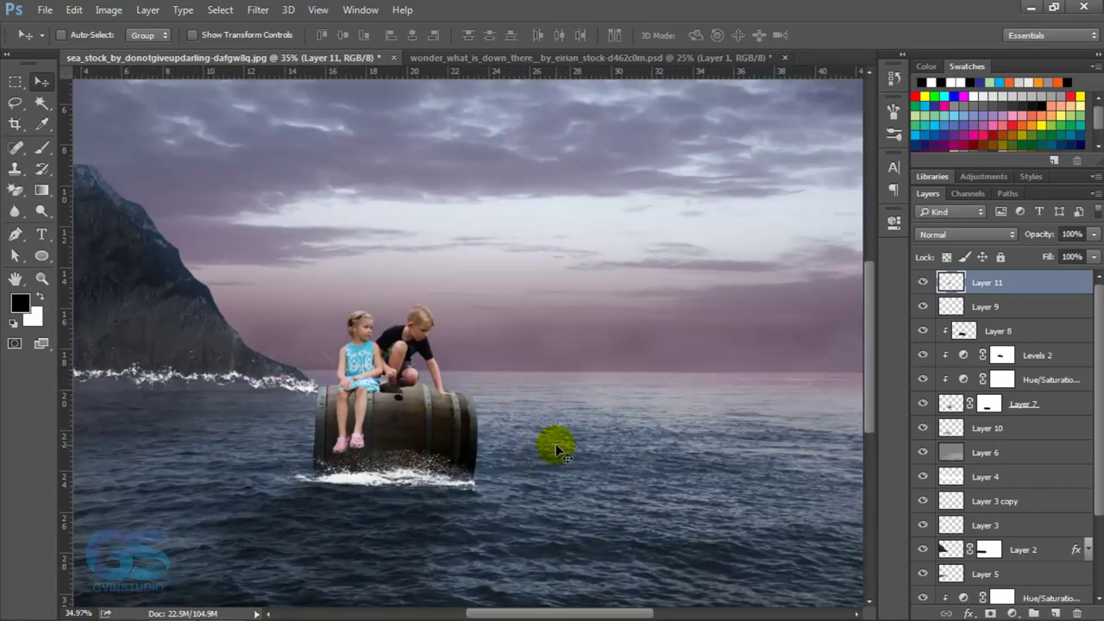
Move Layer 9 above the children and reselect the children's Layer 11
left_click_drag(983, 307, 1000, 279)
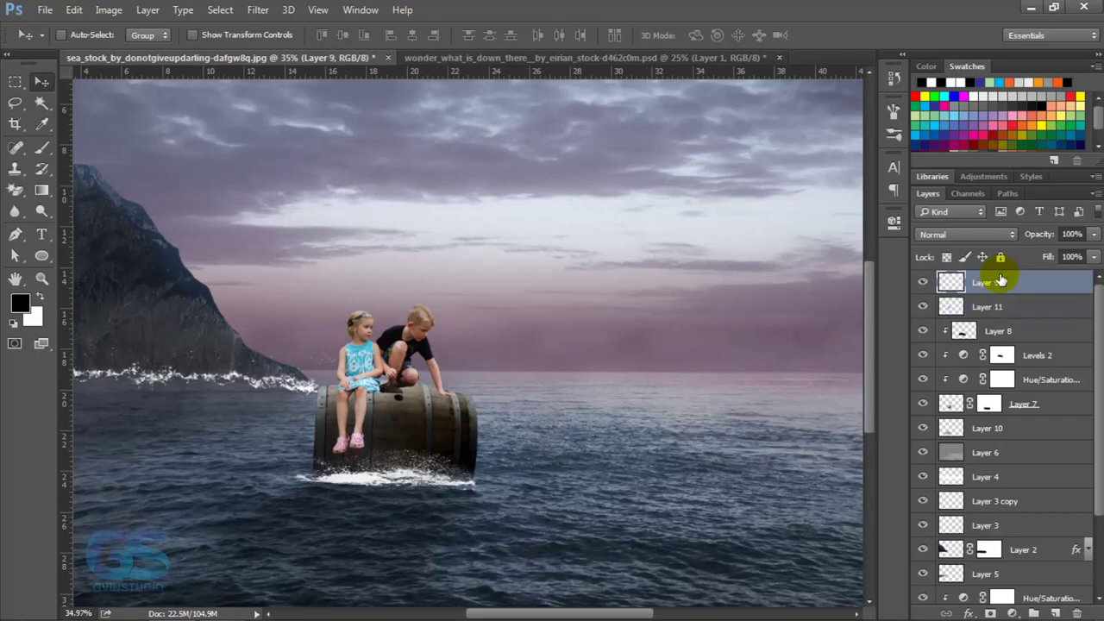
left_click(923, 330)
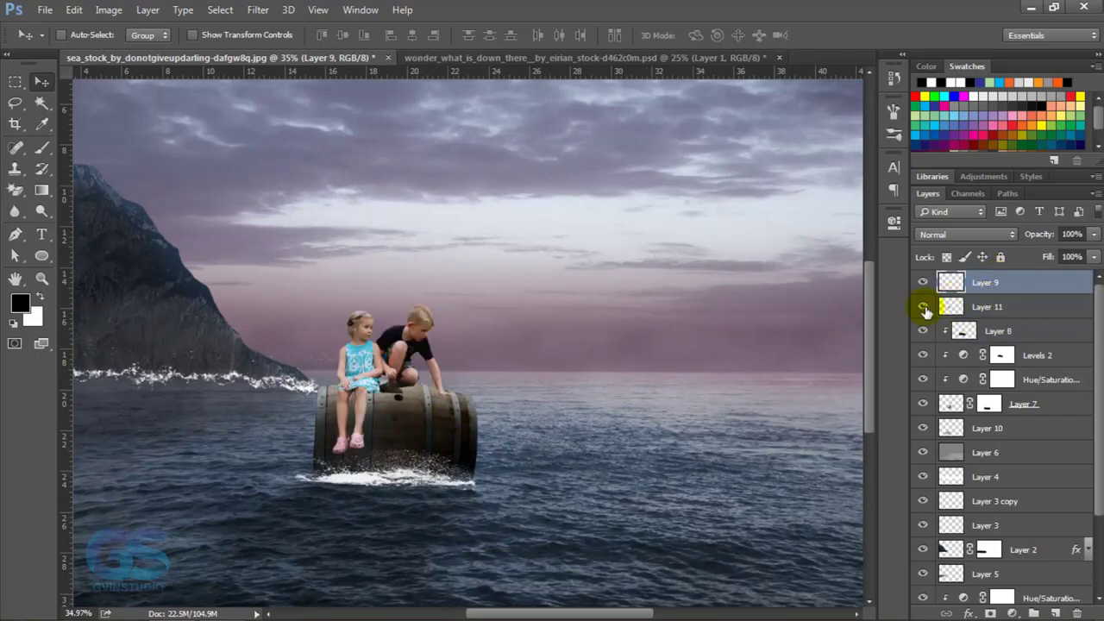
scroll(615, 384, "down", 2)
scroll(469, 382, "down", 1)
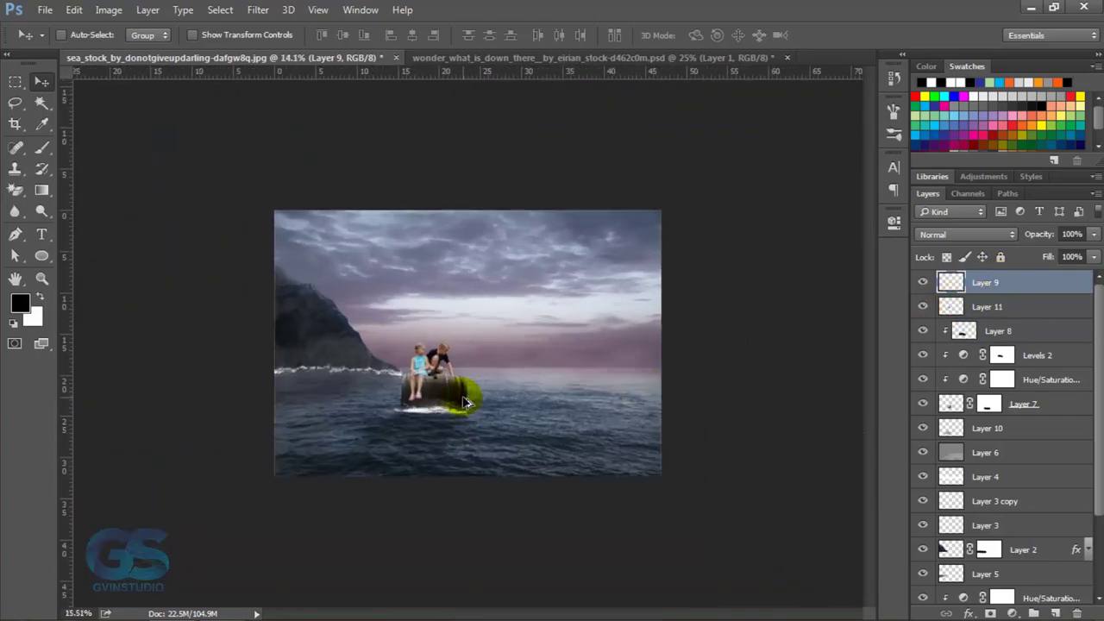
scroll(431, 397, "up", 3)
scroll(397, 426, "up", 1)
left_click(929, 308)
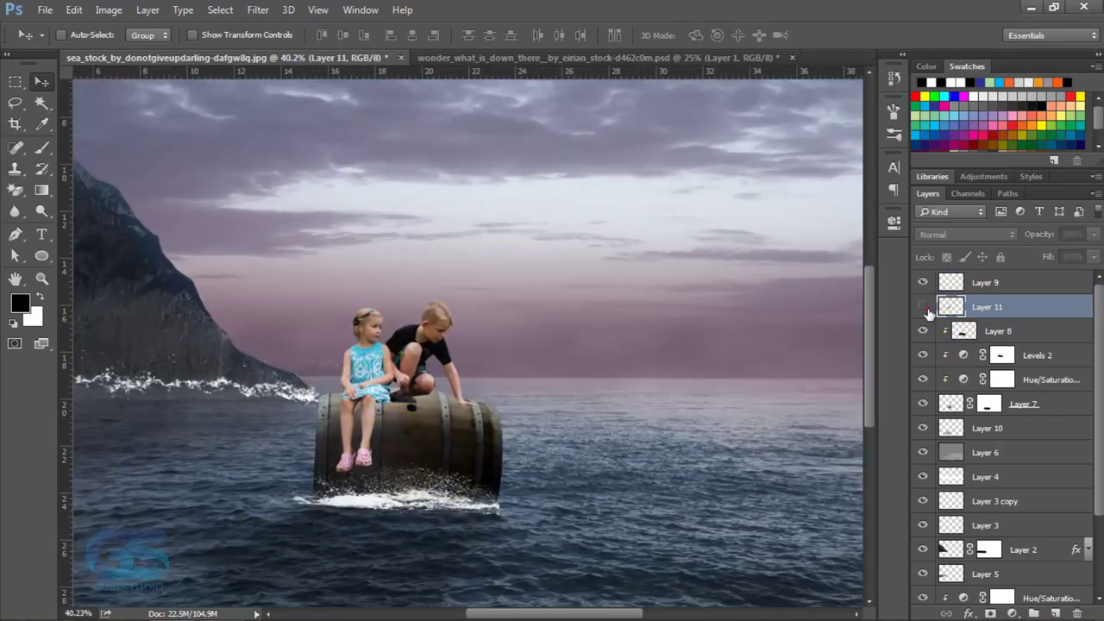
left_click(258, 10)
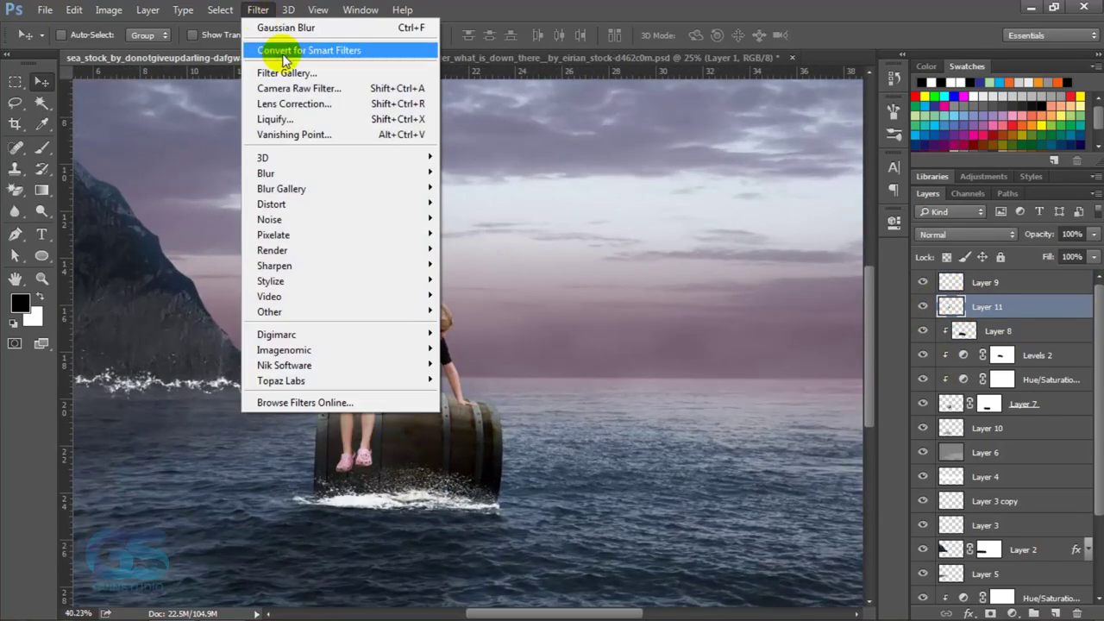
Apply Camera Raw to the children with added clarity, highlights -13 and shadows +7
left_click(307, 90)
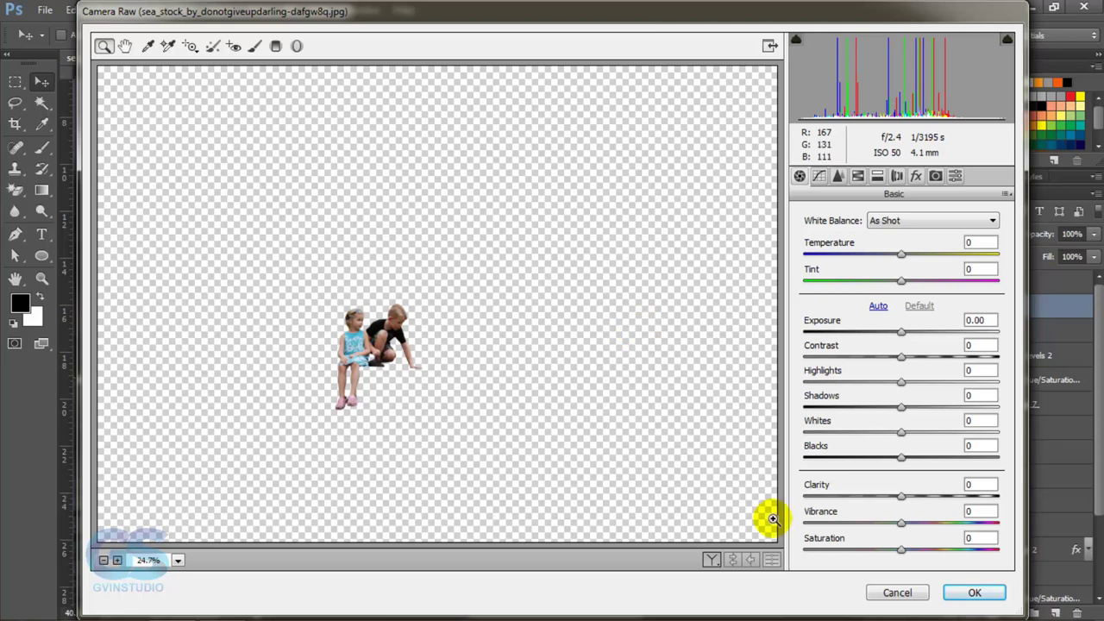
left_click_drag(900, 497, 914, 500)
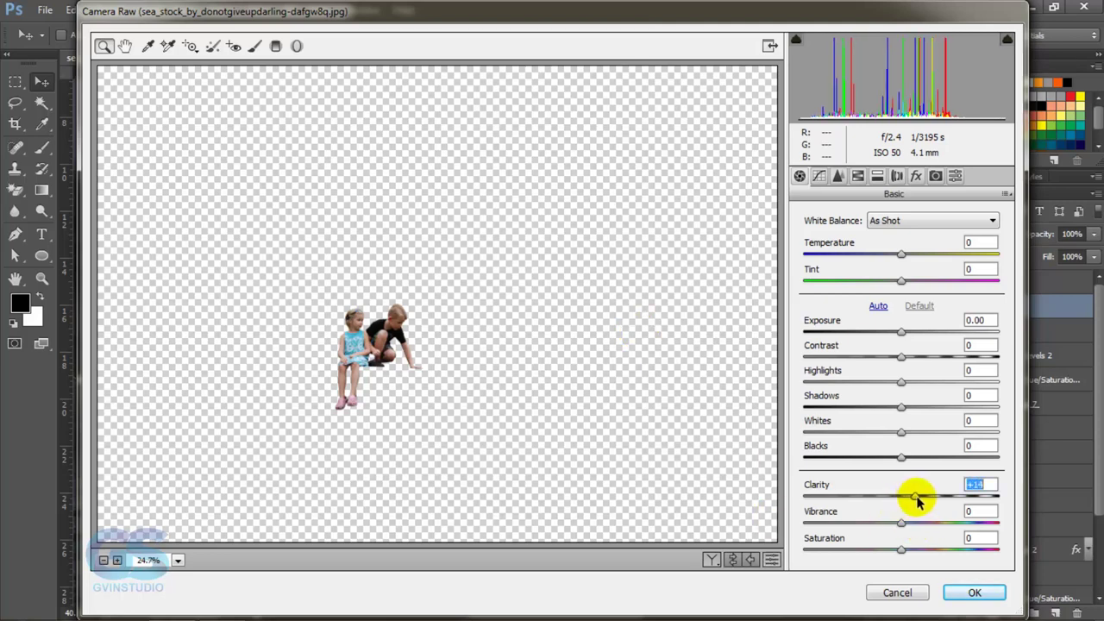
mouse_move(898, 382)
left_mouse_down()
mouse_move(888, 390)
mouse_move(908, 407)
left_mouse_up()
left_click(966, 593)
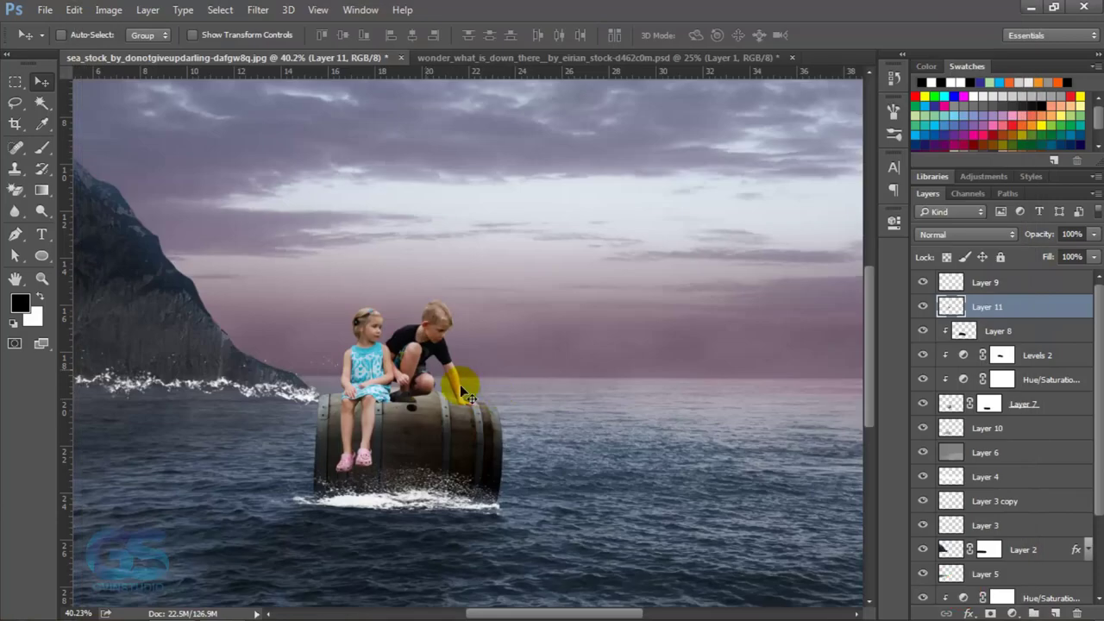
Add a Hue/Saturation adjustment clipped to Layer 11 with Saturation -28
left_click(1011, 613)
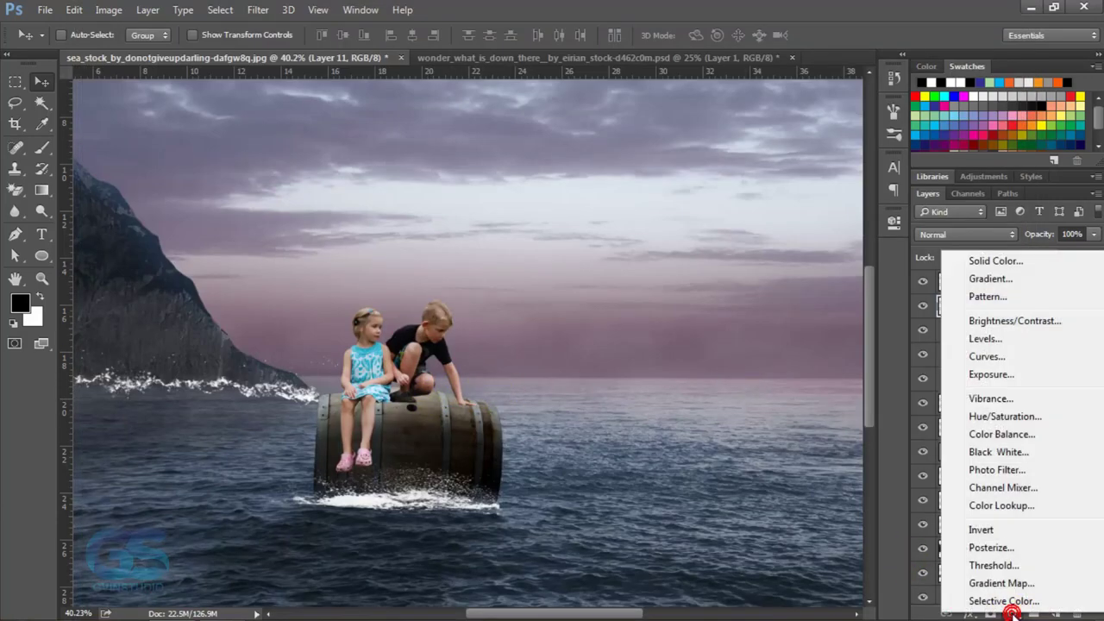
left_click(1004, 415)
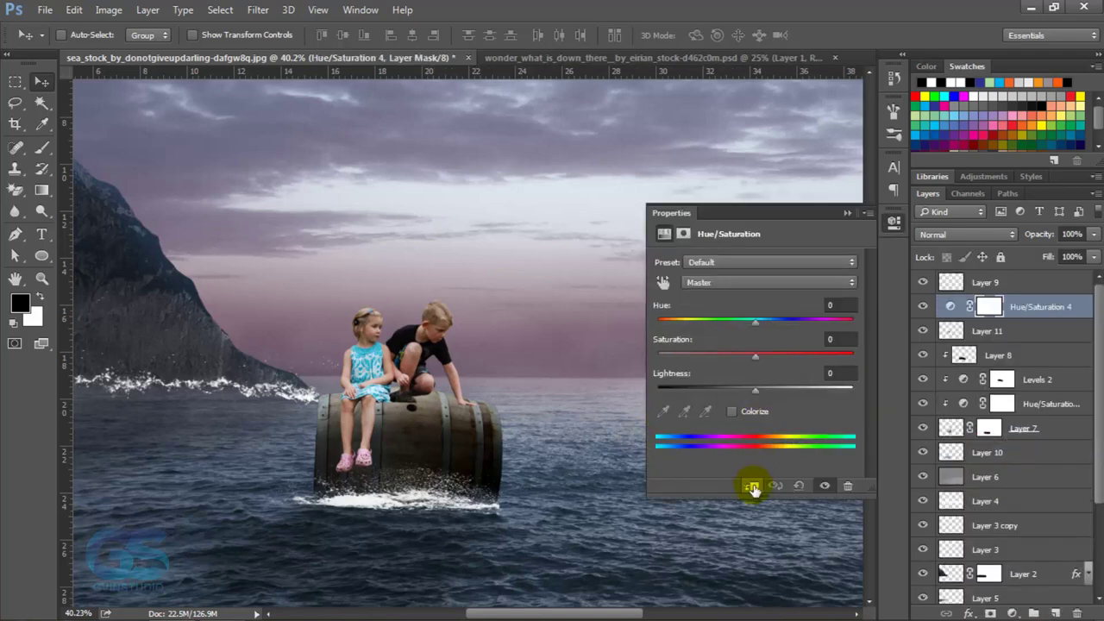
left_click(752, 487)
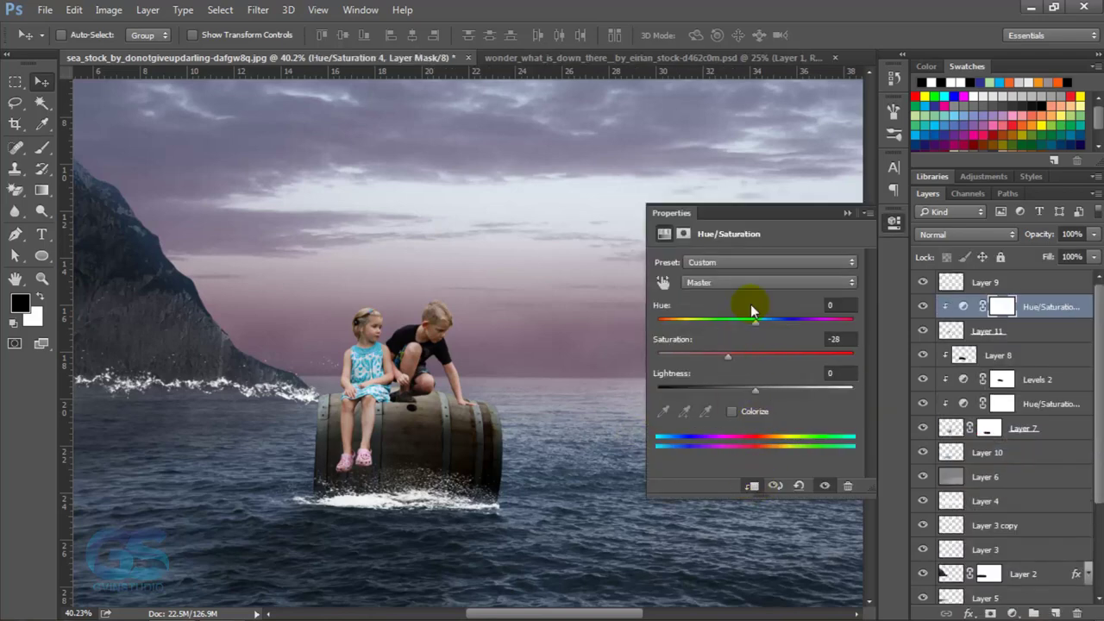
left_click(847, 212)
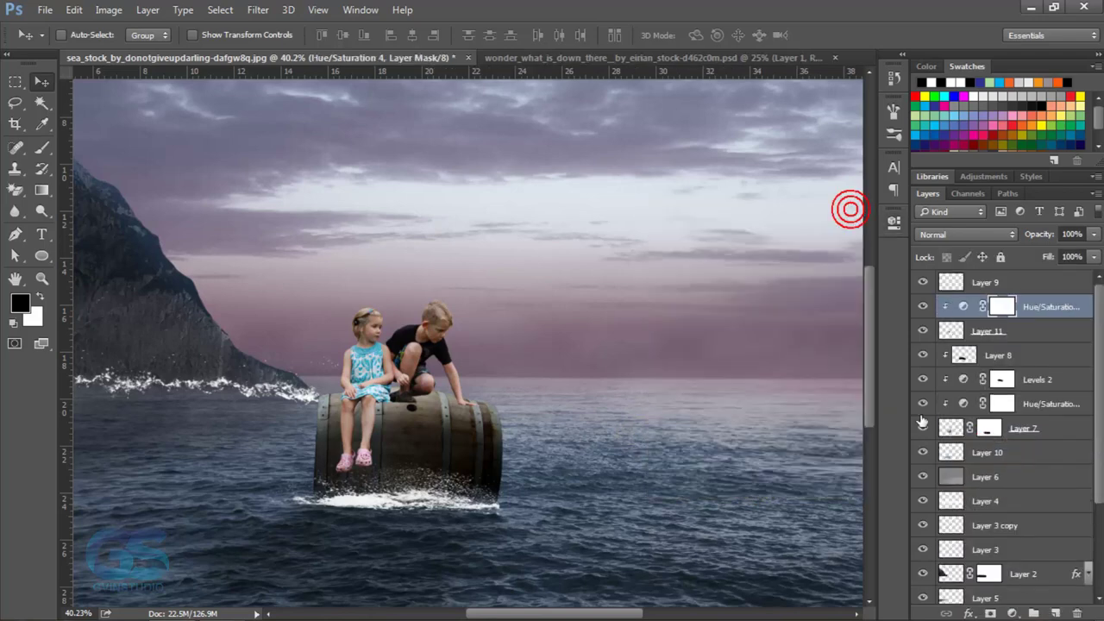
Start a new layer clipped to the one below, choosing its blend mode
left_click(1056, 613, "alt")
left_click(474, 241)
left_click(525, 288)
Create Layer 12 in Overlay mode filled with neutral 50% gray
left_click(500, 175)
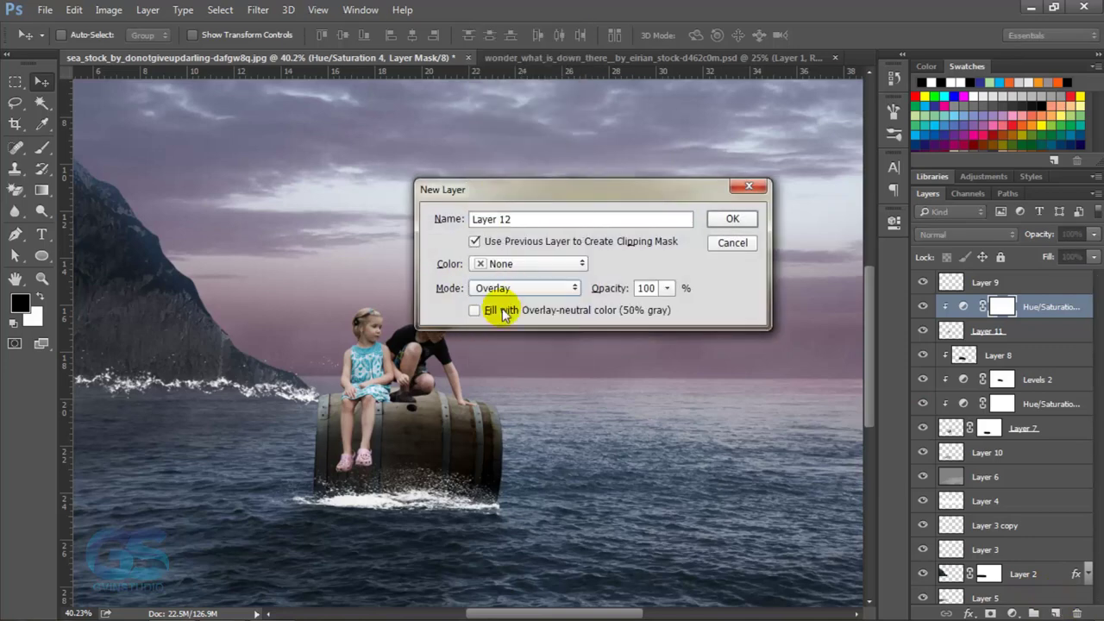
left_click(503, 312)
left_click(732, 218)
Set up the Burn tool at brush size 45 with 16% exposure
left_click(41, 213)
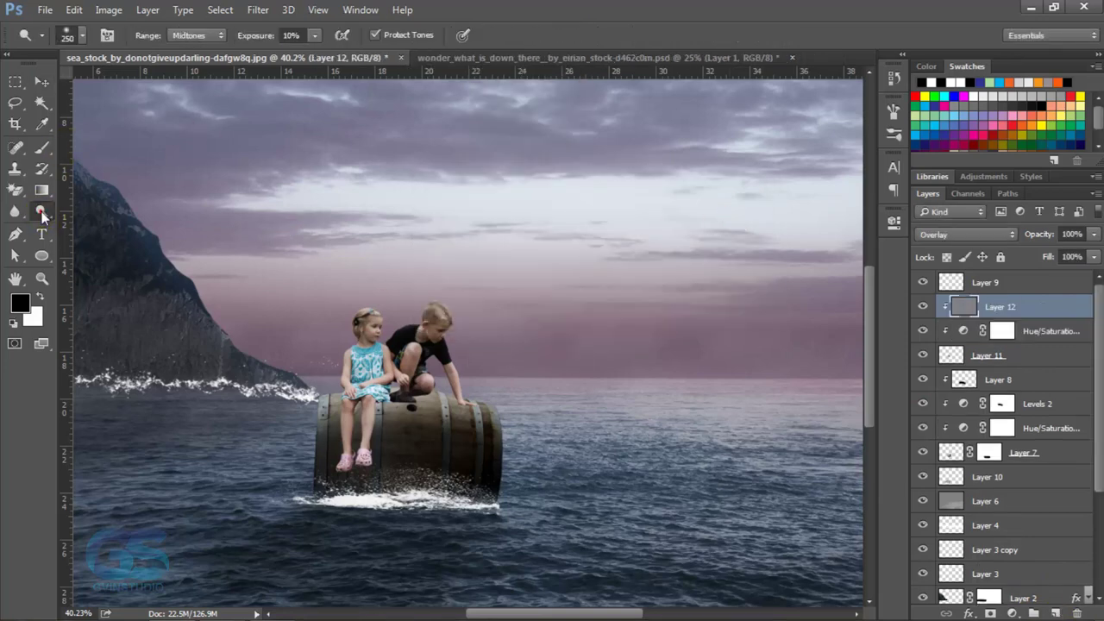
key("bracketleft")
key("bracketleft")
right_click(41, 210)
left_click(95, 226)
scroll(354, 362, "up", 2, "alt")
scroll(358, 397, "up", 2, "alt")
key("bracketleft")
key("bracketleft")
key("bracketleft")
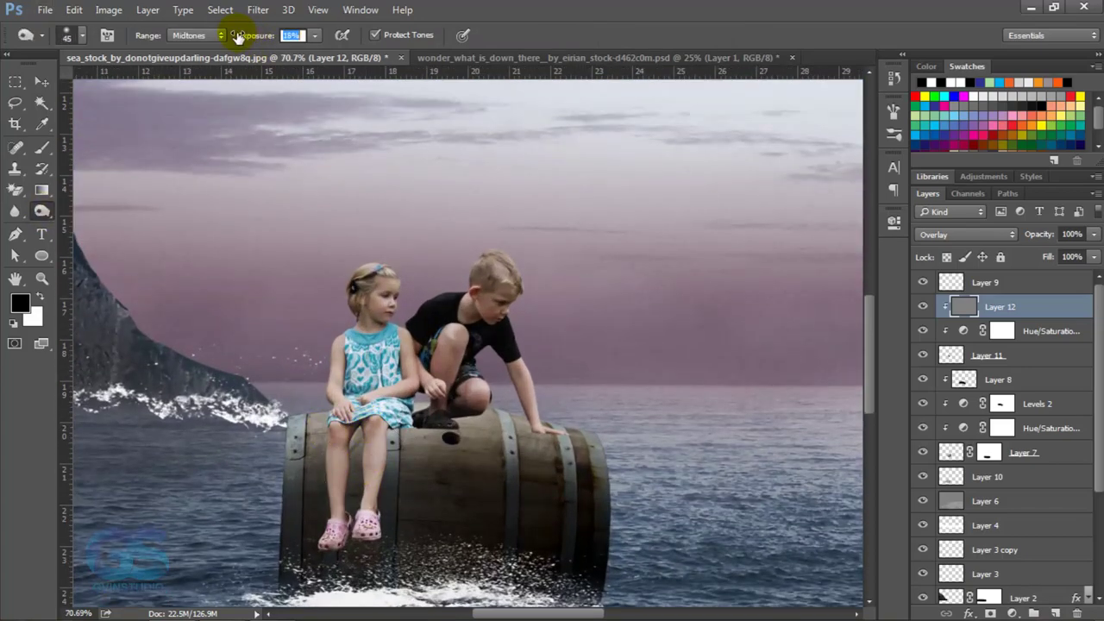
type("16")
left_click(322, 445)
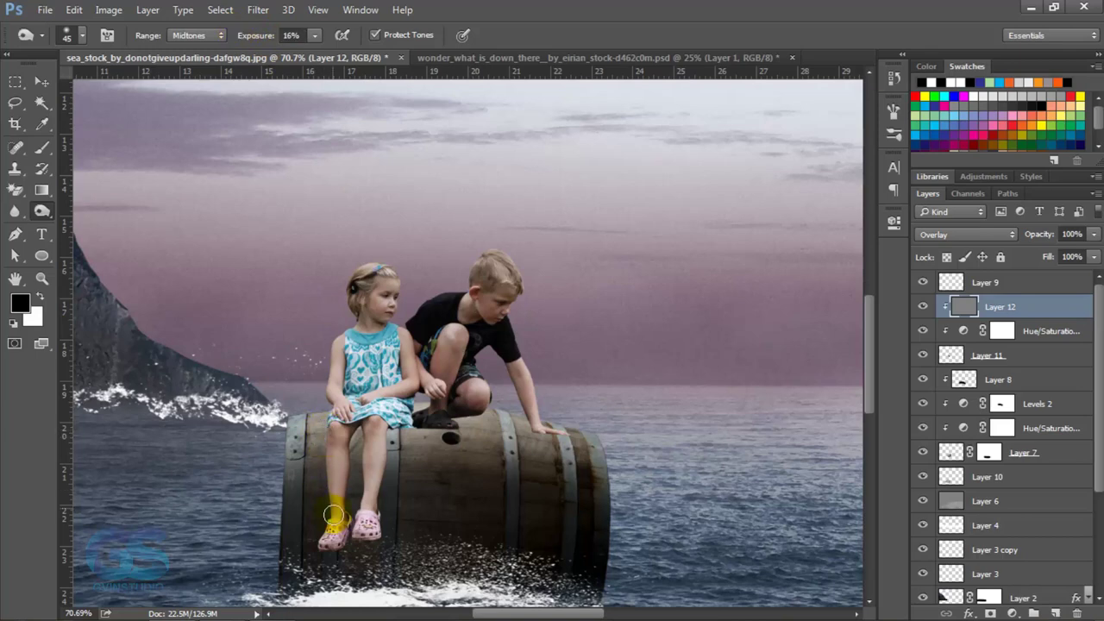
Burn shadows onto the girl's legs, face, dress and hair and the boy's arm and hair
mouse_move(334, 516)
left_mouse_down()
mouse_move(332, 419)
mouse_move(366, 424)
mouse_move(345, 460)
mouse_move(352, 444)
mouse_move(320, 419)
mouse_move(323, 512)
mouse_move(362, 451)
mouse_move(364, 522)
mouse_move(379, 427)
mouse_move(345, 413)
mouse_move(357, 333)
mouse_move(319, 402)
mouse_move(325, 365)
left_mouse_up()
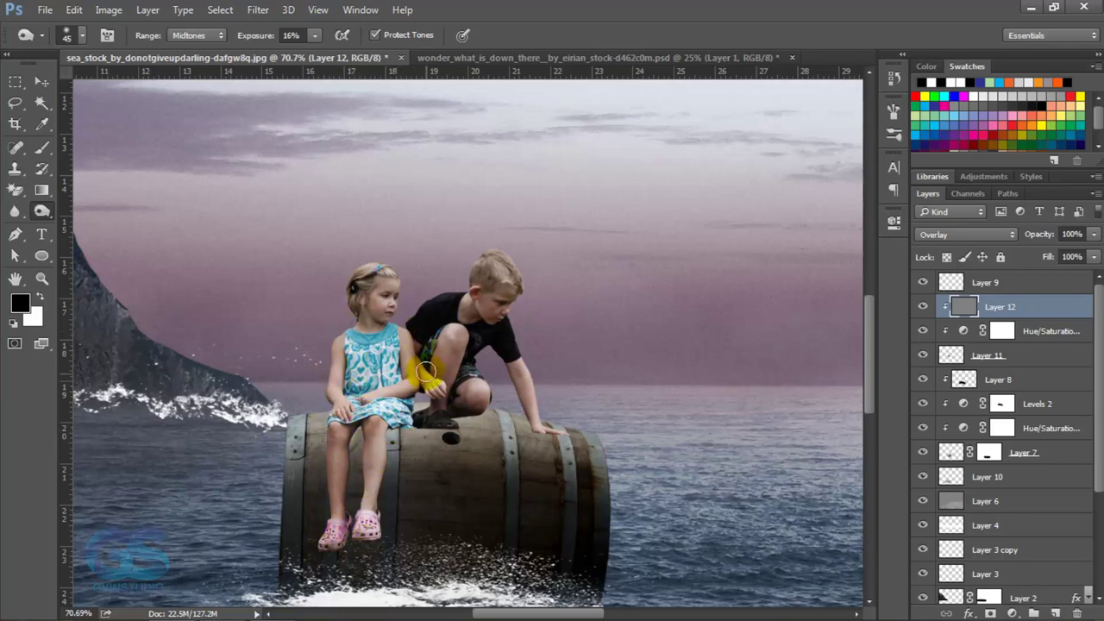
mouse_move(457, 388)
left_mouse_down()
mouse_move(508, 377)
mouse_move(523, 406)
mouse_move(496, 294)
left_mouse_up()
mouse_move(376, 297)
left_mouse_down()
mouse_move(355, 315)
mouse_move(370, 290)
mouse_move(370, 364)
left_mouse_up()
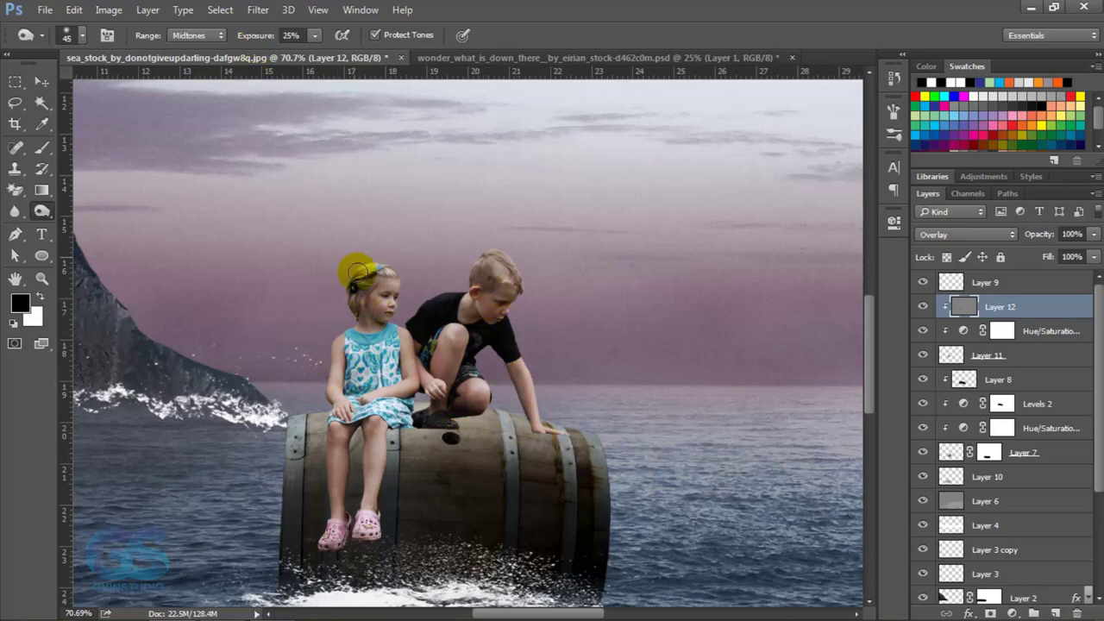
mouse_move(357, 274)
left_mouse_down()
mouse_move(350, 399)
mouse_move(325, 374)
mouse_move(330, 443)
mouse_move(365, 443)
mouse_move(394, 406)
mouse_move(454, 405)
mouse_move(425, 375)
left_mouse_up()
left_click(516, 374)
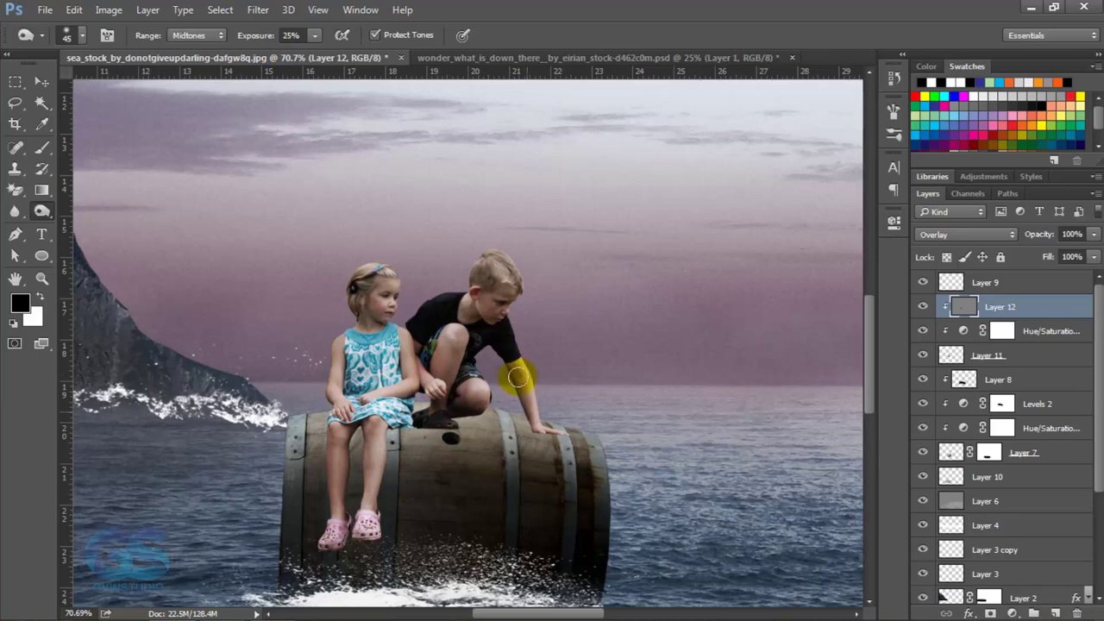
left_click_drag(496, 296, 492, 266)
mouse_move(395, 272)
left_mouse_down()
mouse_move(328, 348)
mouse_move(328, 410)
mouse_move(345, 436)
left_mouse_up()
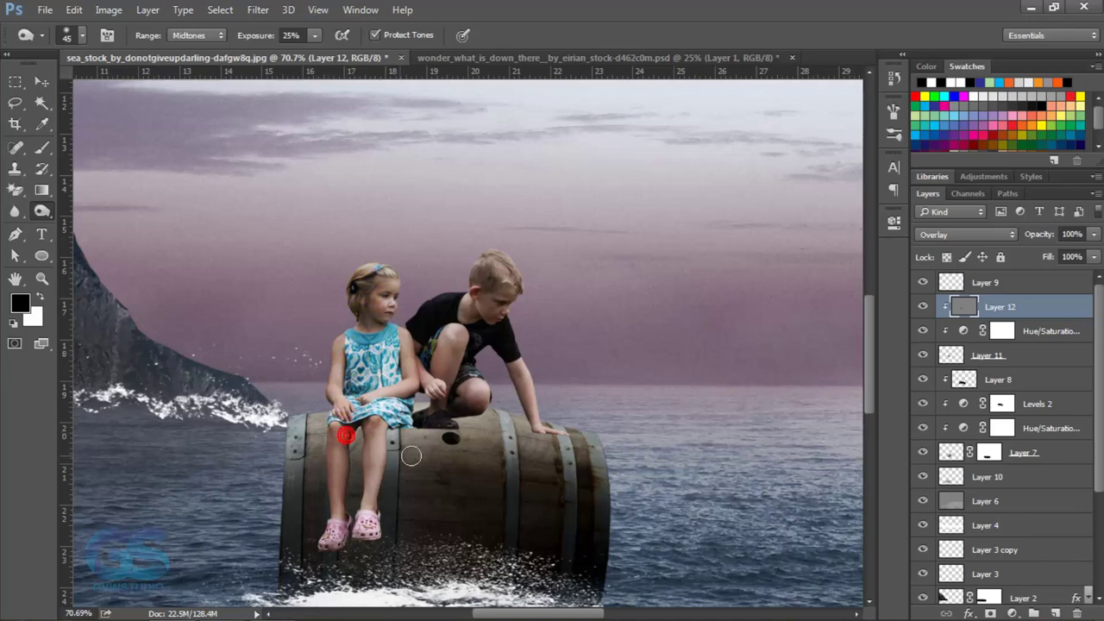
scroll(438, 443, "down", 3)
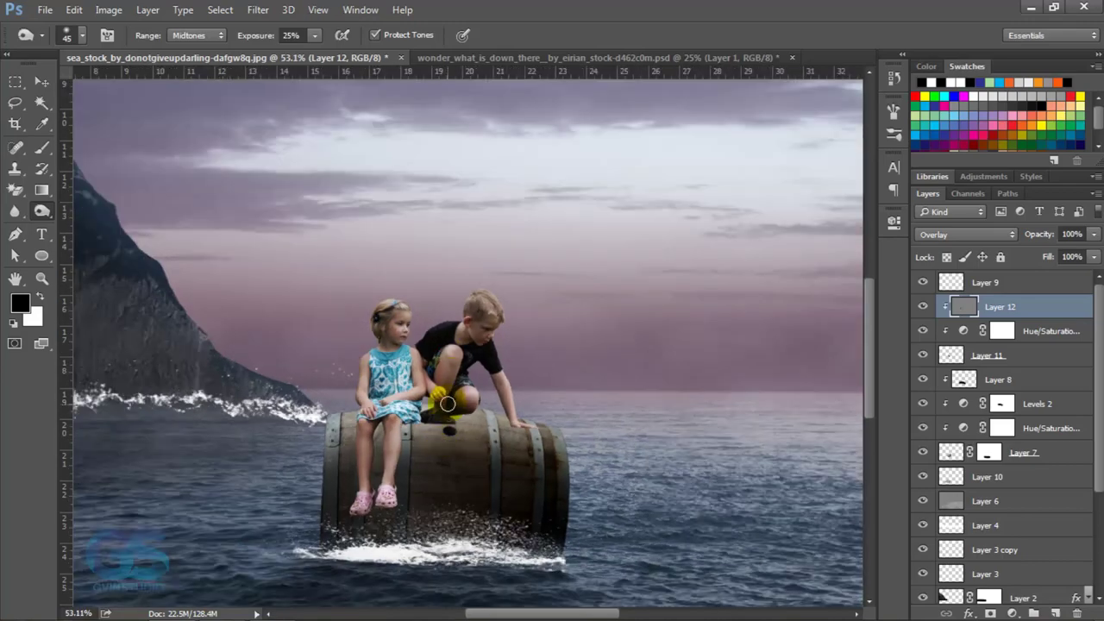
scroll(448, 403, "down", 2)
scroll(447, 403, "down", 2)
scroll(345, 363, "up", 3)
scroll(309, 337, "up", 2)
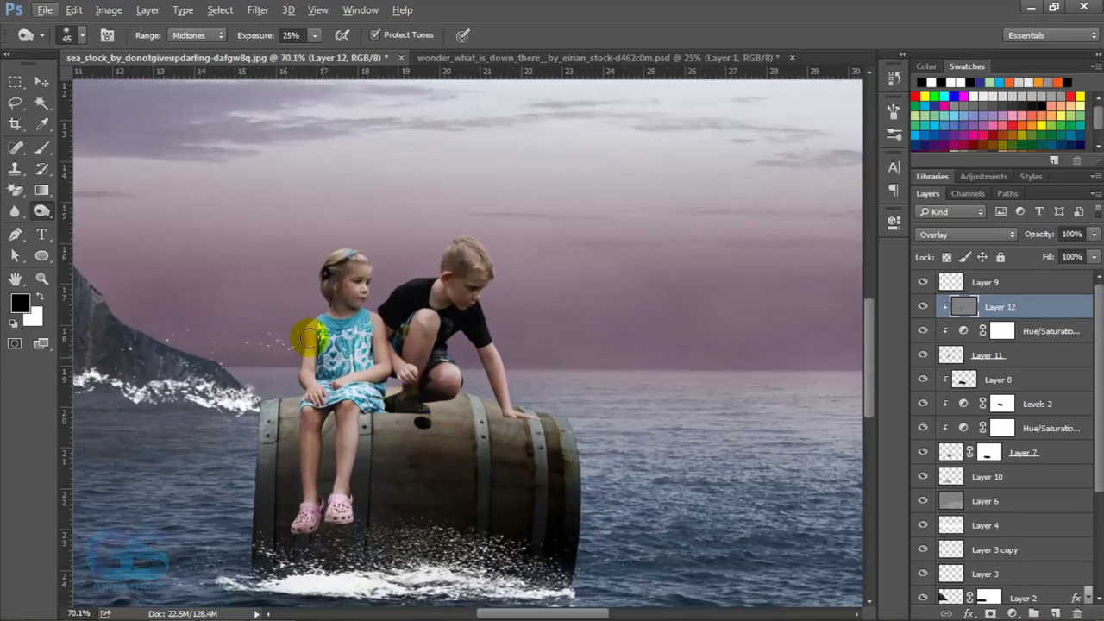
Dodge highlights at 27% onto the girl's legs, arm and hair and the boy's hair and hand
right_click(42, 210)
left_click(95, 210)
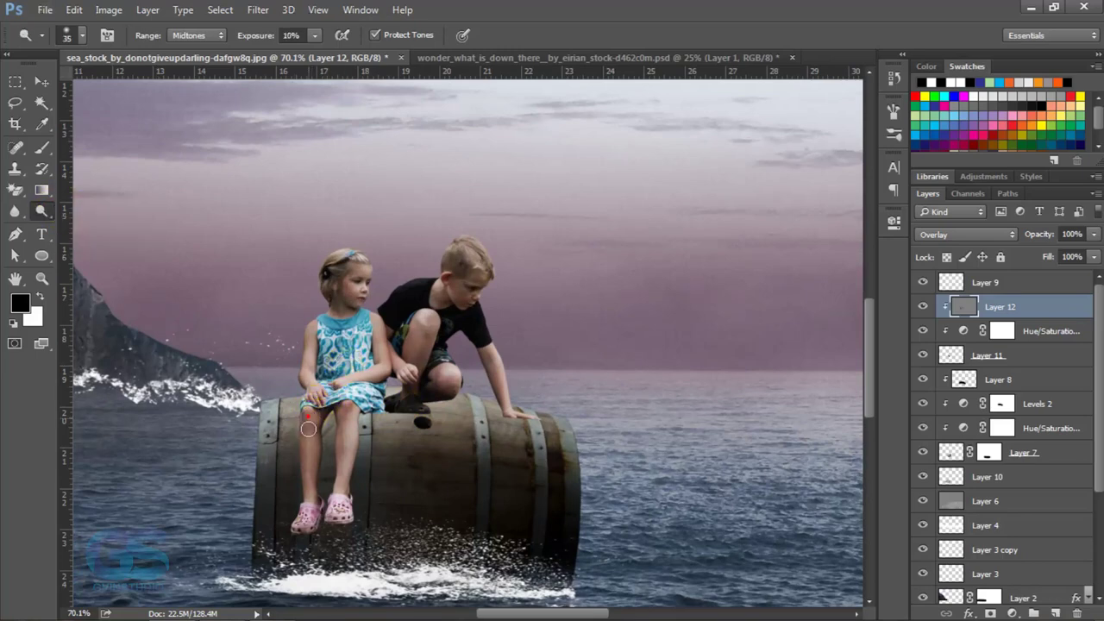
left_click_drag(255, 36, 270, 35)
left_click_drag(303, 399, 312, 498)
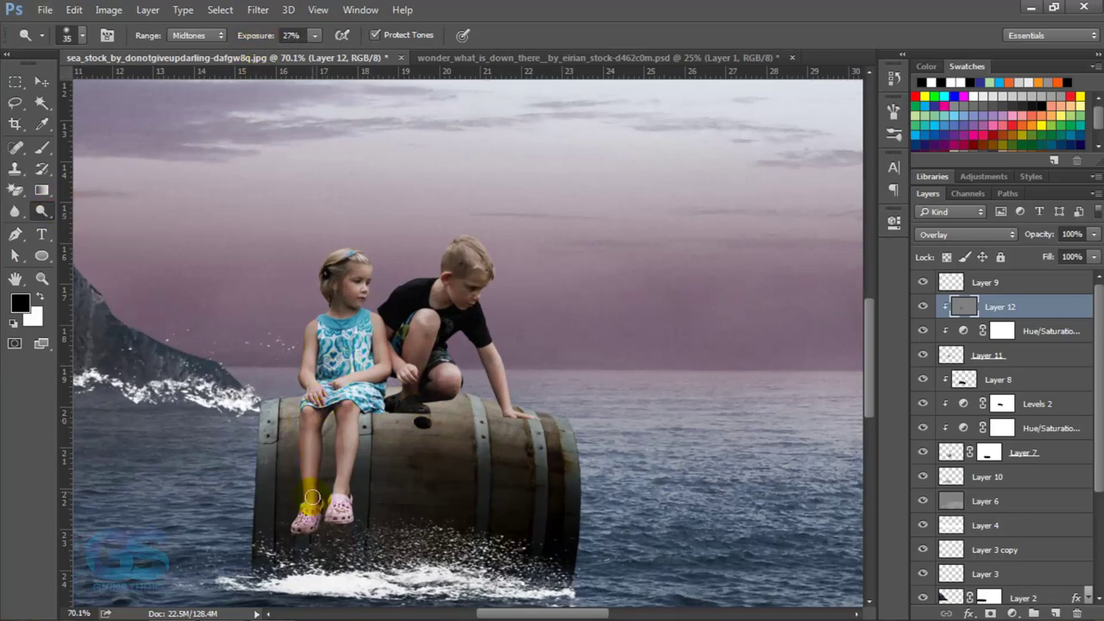
left_click_drag(345, 431, 340, 504)
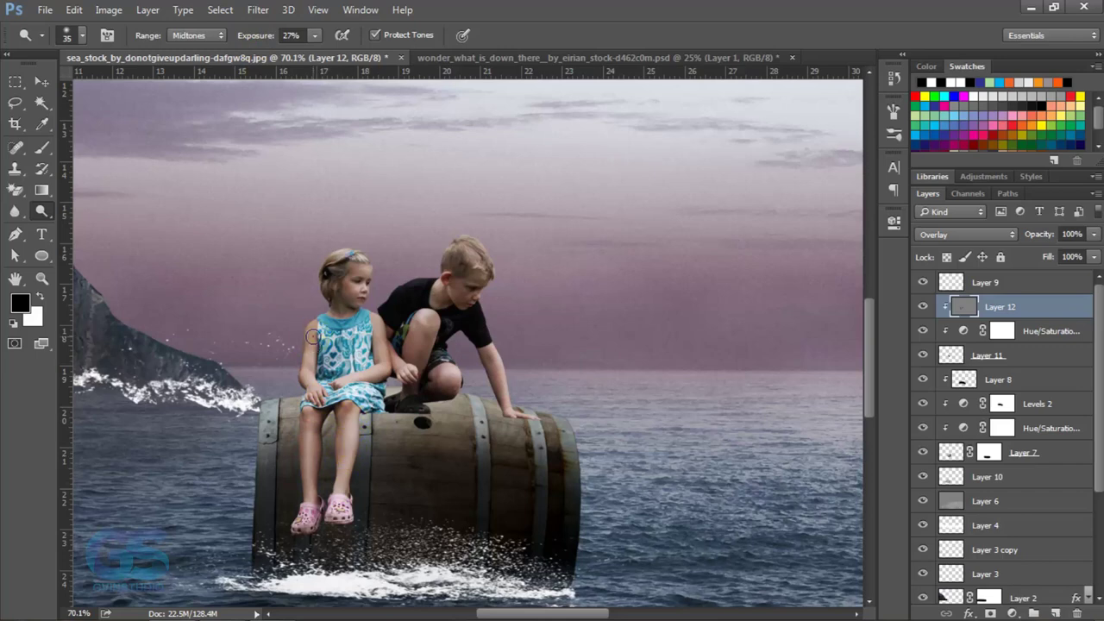
left_click_drag(367, 328, 377, 341)
left_click_drag(341, 250, 369, 245)
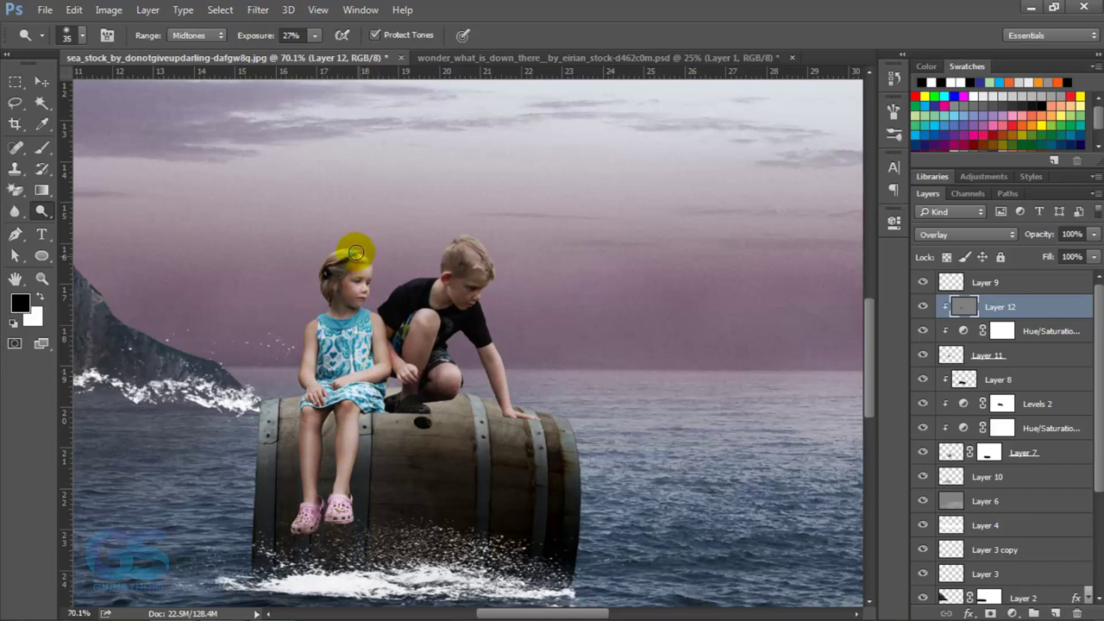
mouse_move(448, 257)
left_mouse_down()
mouse_move(463, 270)
mouse_move(480, 247)
left_mouse_up()
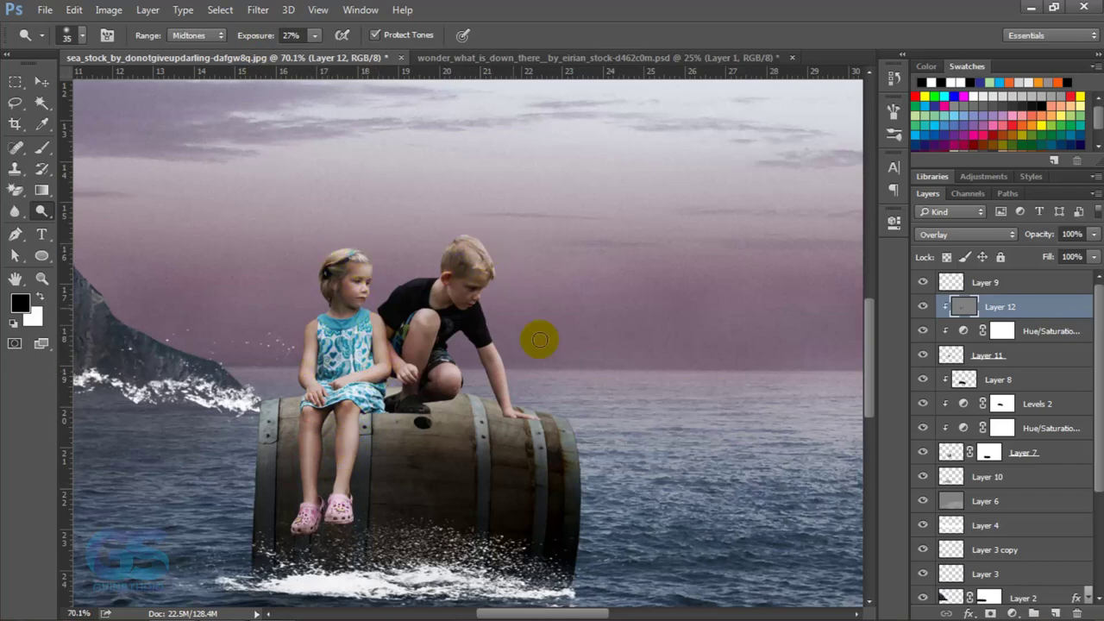
left_click_drag(500, 394, 512, 426)
scroll(512, 425, "down", 5)
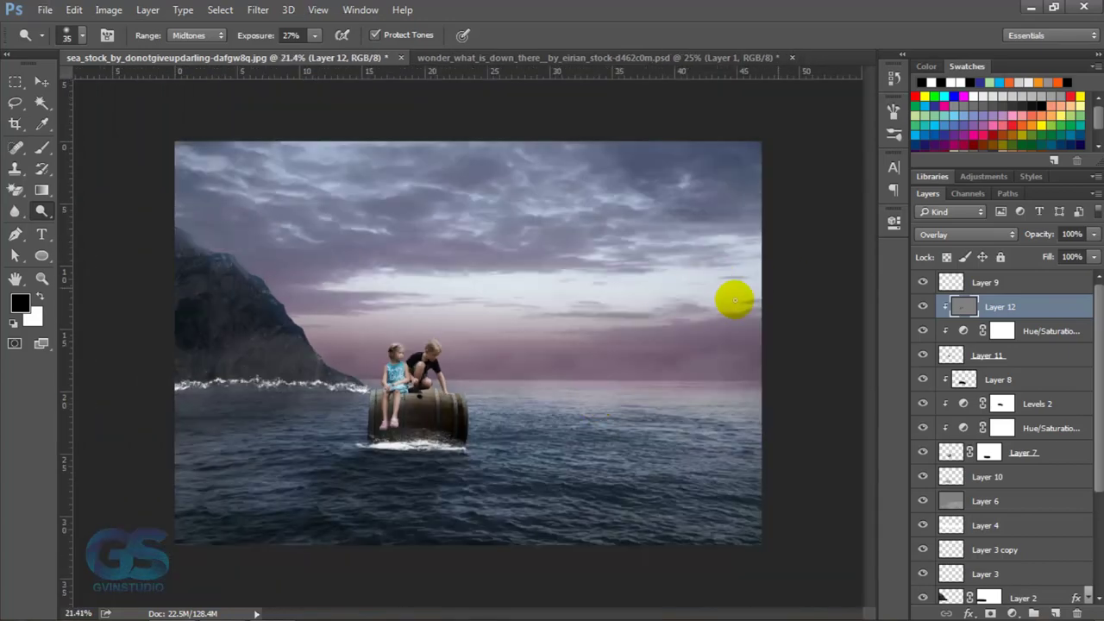
scroll(491, 339, "up", 2)
scroll(492, 374, "up", 1)
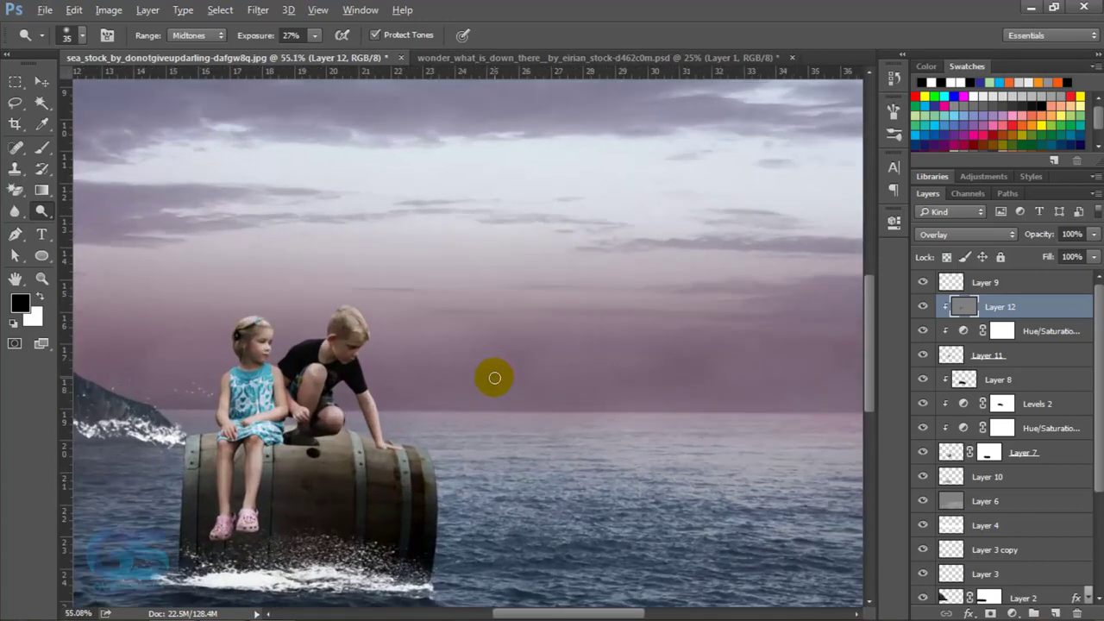
scroll(490, 379, "up", 1)
Reopen the Hue/Saturation adjustment settings to review them, then close them
double_click(964, 330)
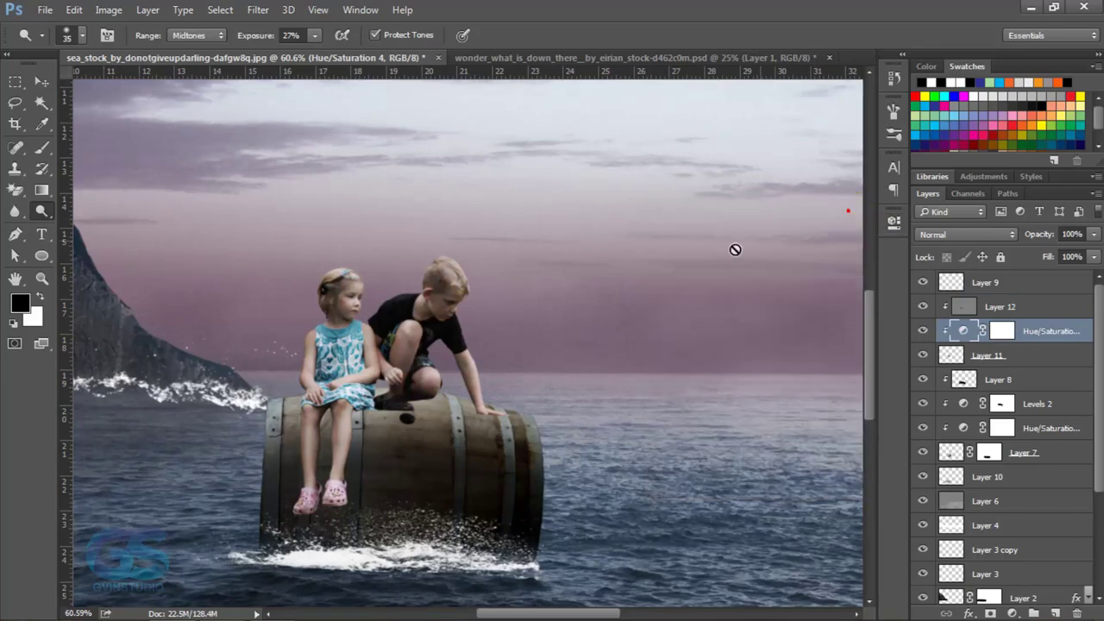
left_click(644, 350, "alt")
scroll(643, 350, "down", 4)
scroll(643, 350, "up", 1)
Toggle Layers 7, 8 and the children layer to check their contributions
key("v")
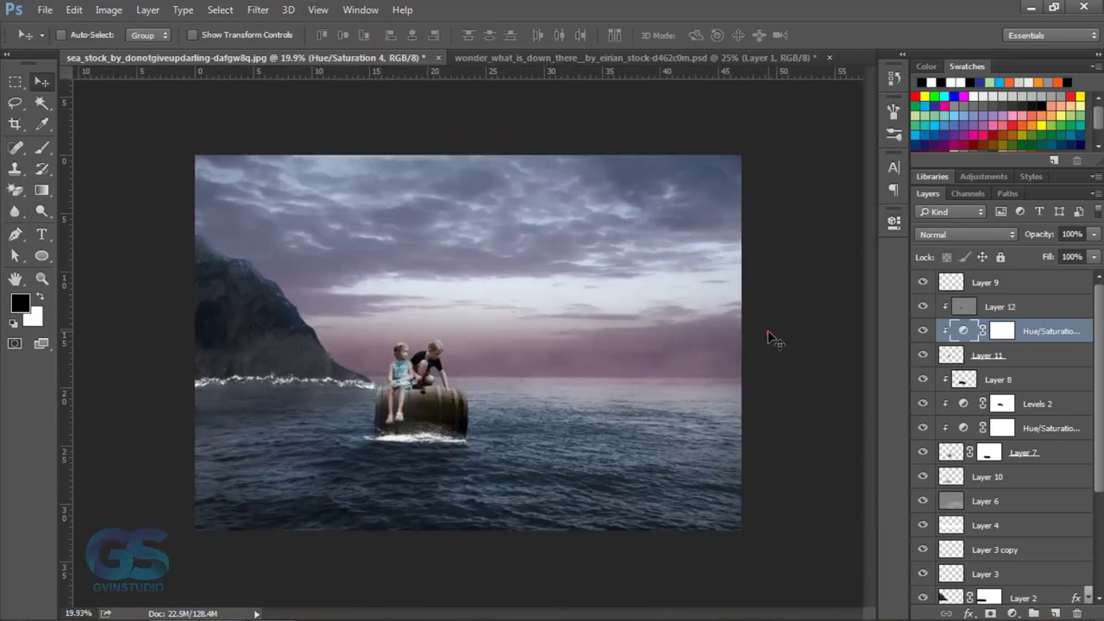
left_click(924, 453)
left_click(924, 452)
left_click(924, 379)
left_click(923, 355)
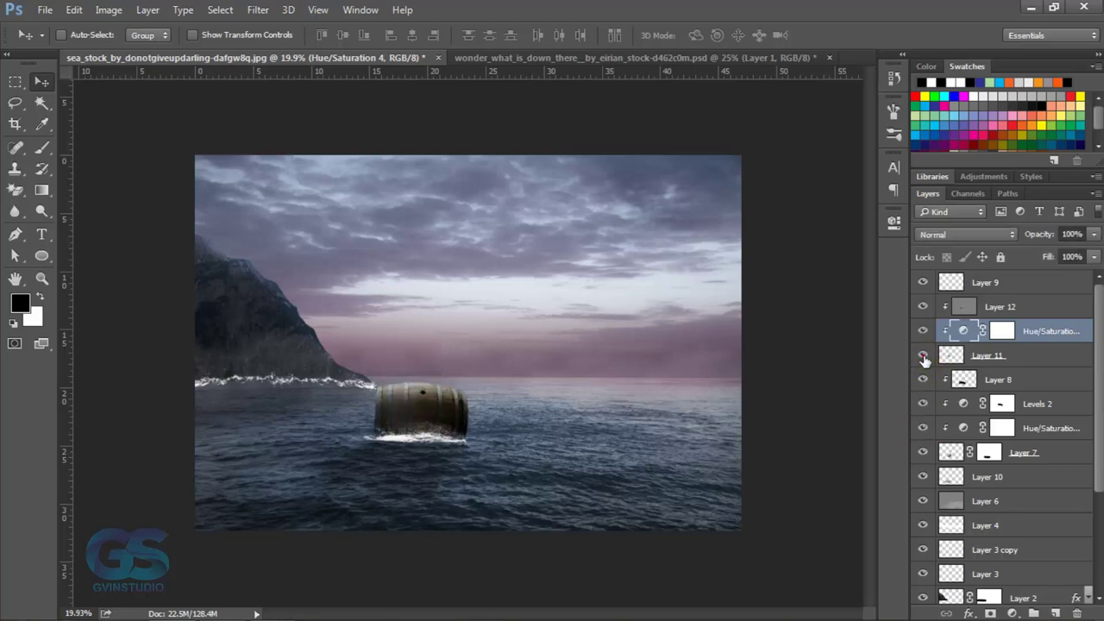
Add Layer 13 below the children and set the brush to higher opacity and 100% flow
left_click(996, 355)
left_click(1056, 613)
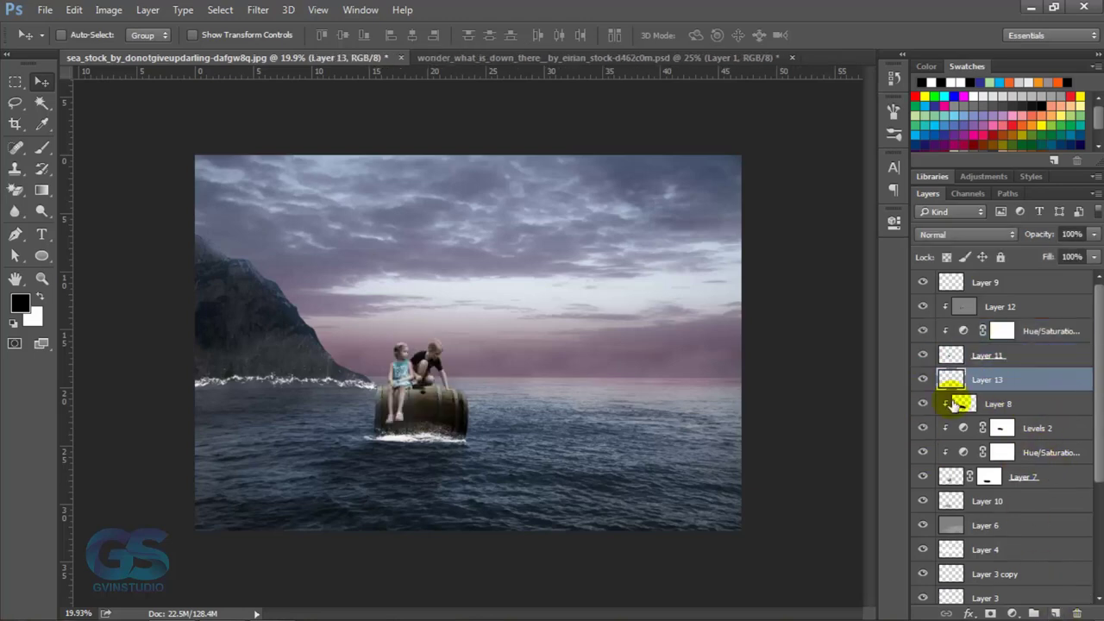
left_click(42, 149)
scroll(366, 354, "up", 5)
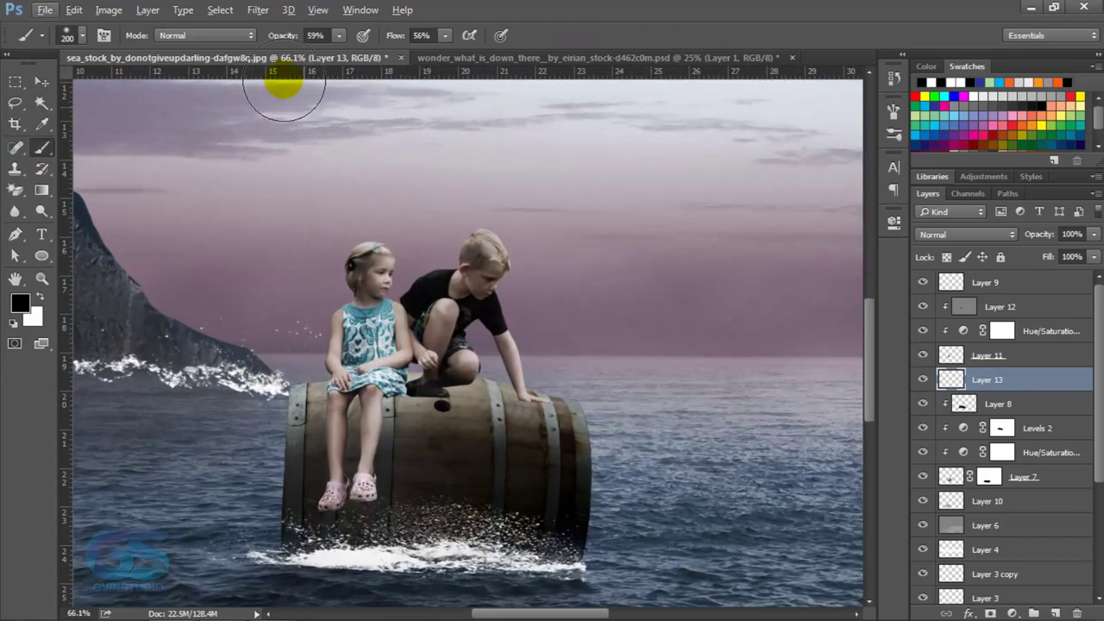
left_click_drag(261, 36, 283, 37)
left_click_drag(395, 36, 431, 43)
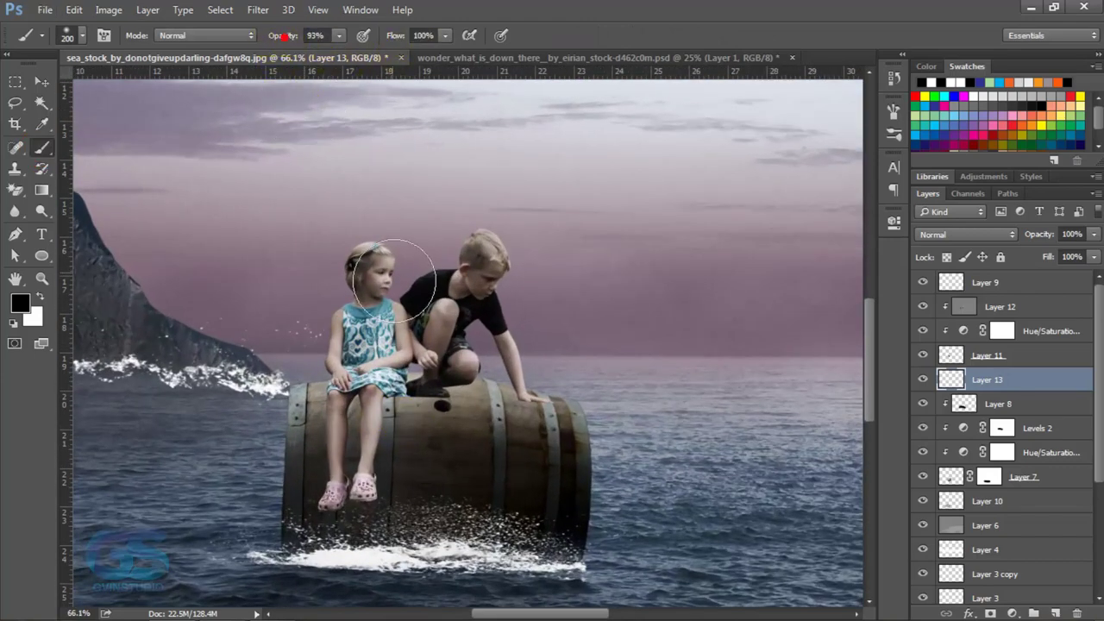
Dodge the girl's dress, then paint contact shadows under her legs and the boy's hand
key("o")
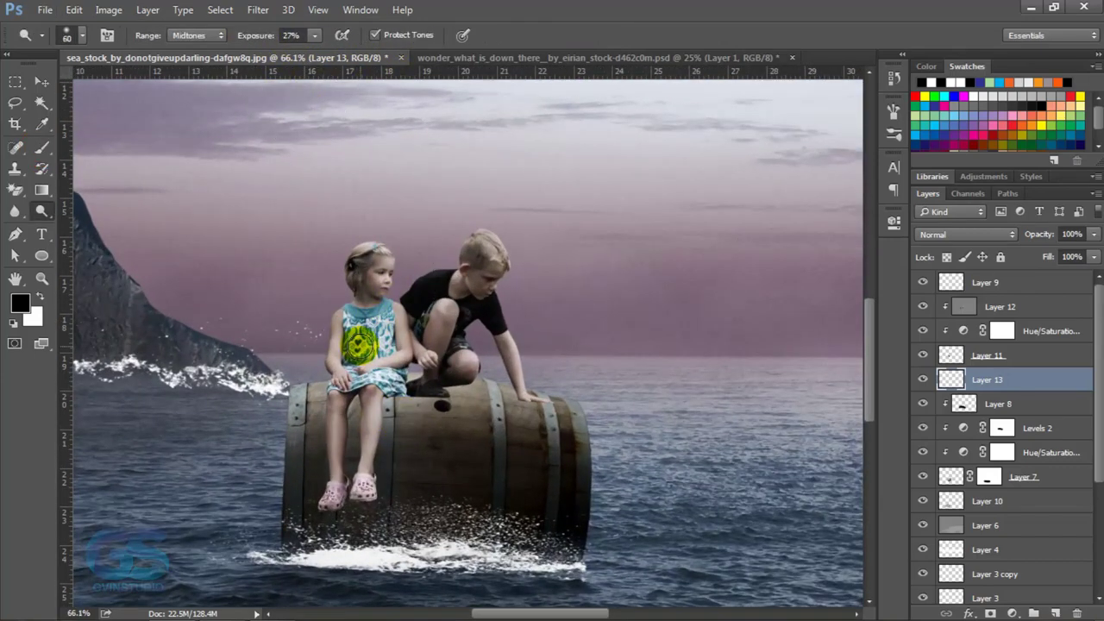
left_click_drag(359, 345, 341, 389)
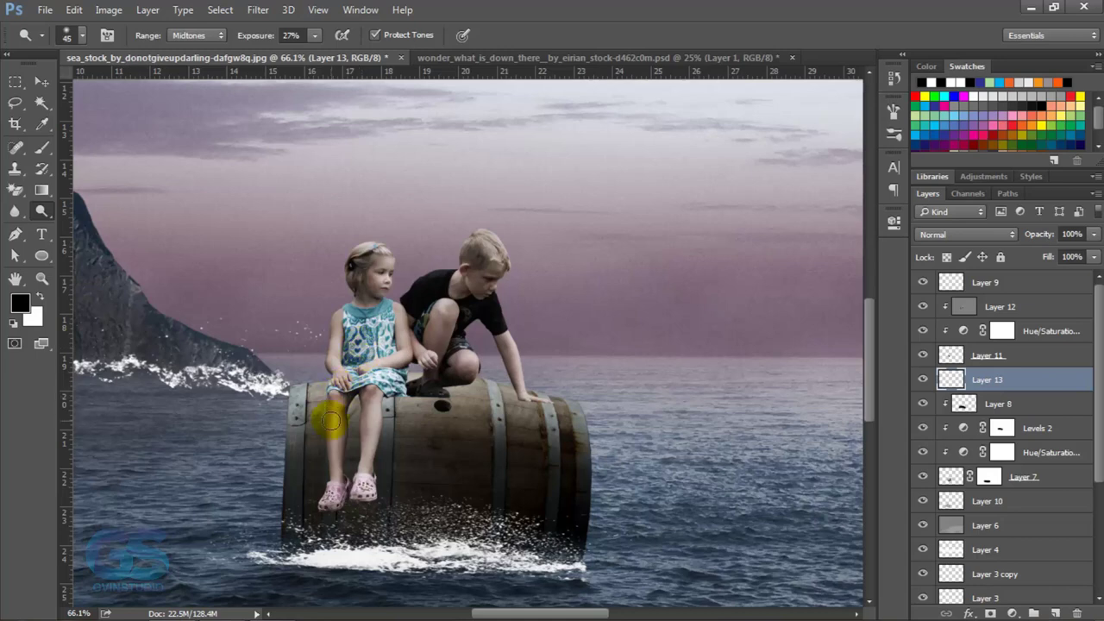
key("b")
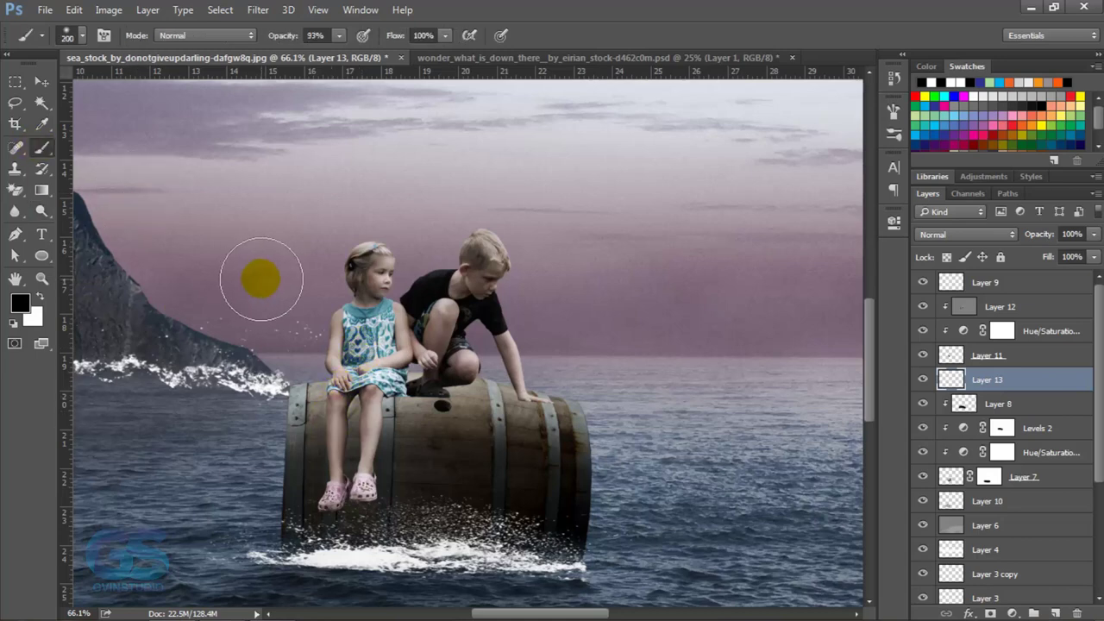
key("bracketleft")
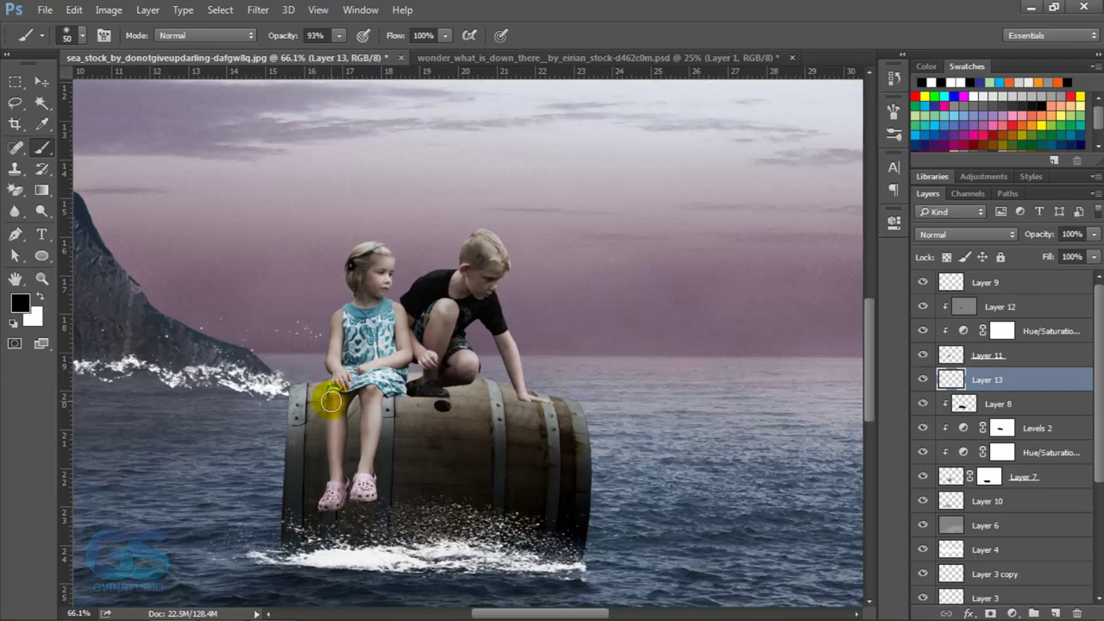
mouse_move(327, 498)
left_mouse_down()
mouse_move(348, 384)
mouse_move(338, 446)
left_mouse_up()
left_click_drag(367, 406, 364, 452)
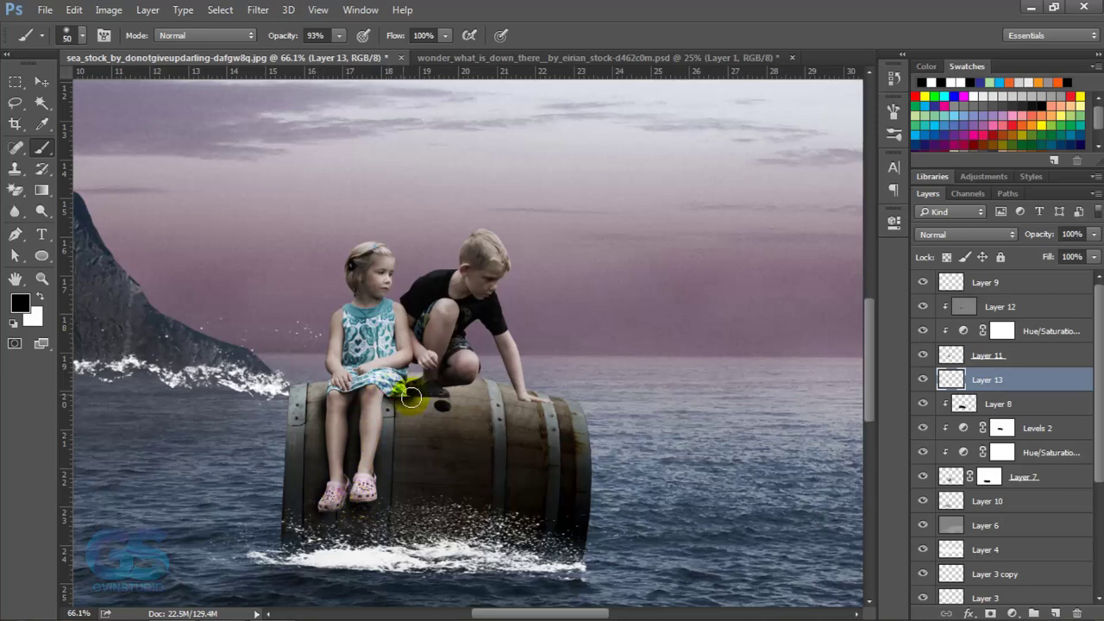
left_click_drag(467, 381, 549, 410)
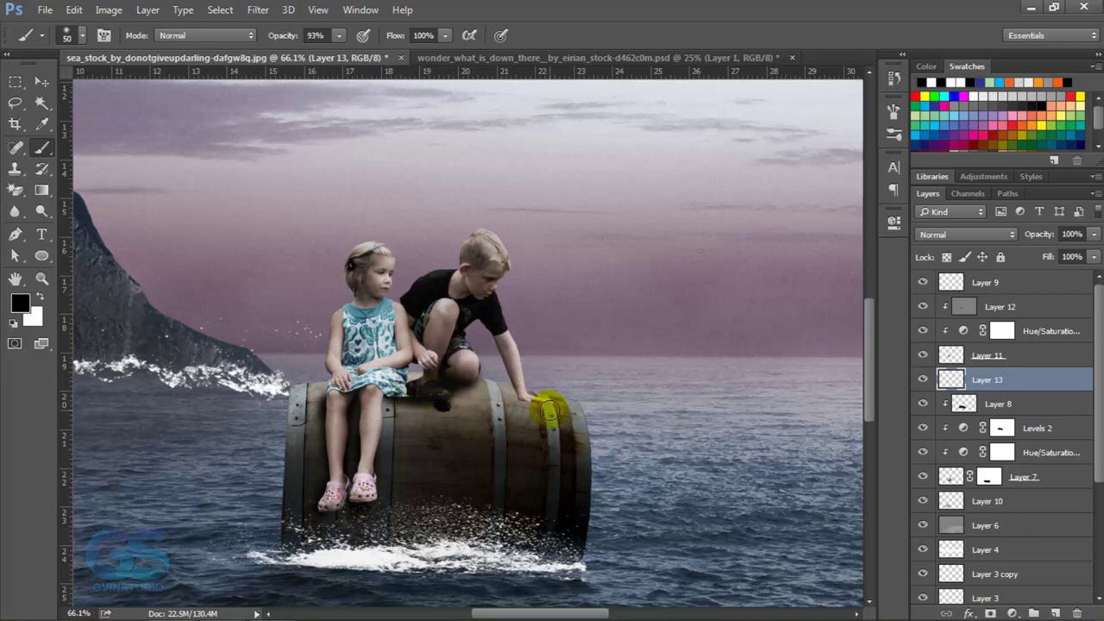
key("bracketleft")
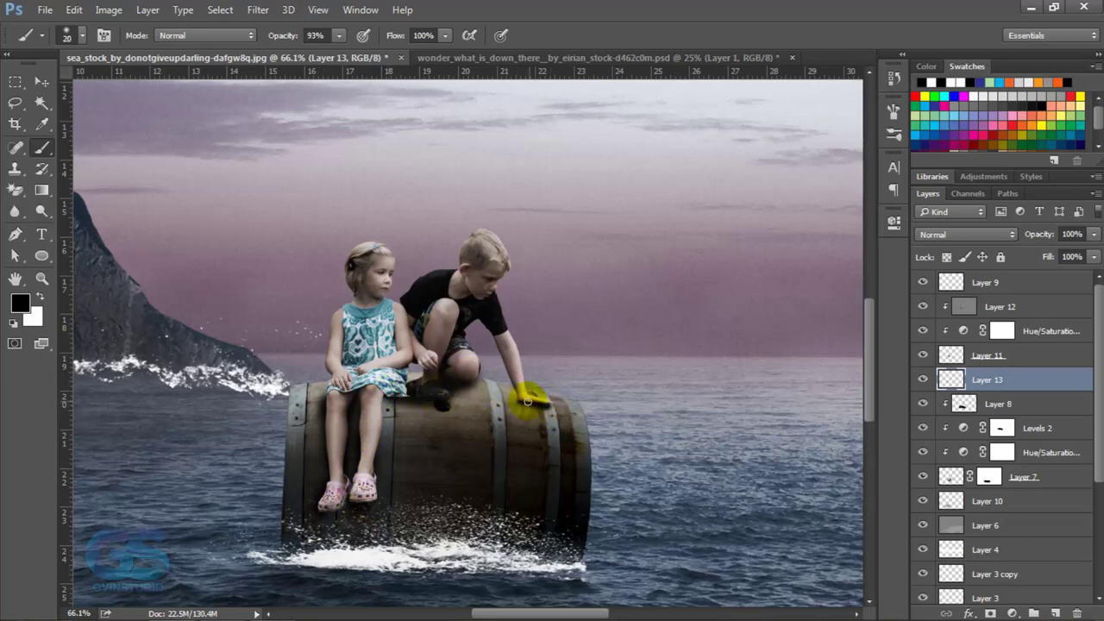
left_click(258, 9)
mouse_move(265, 172)
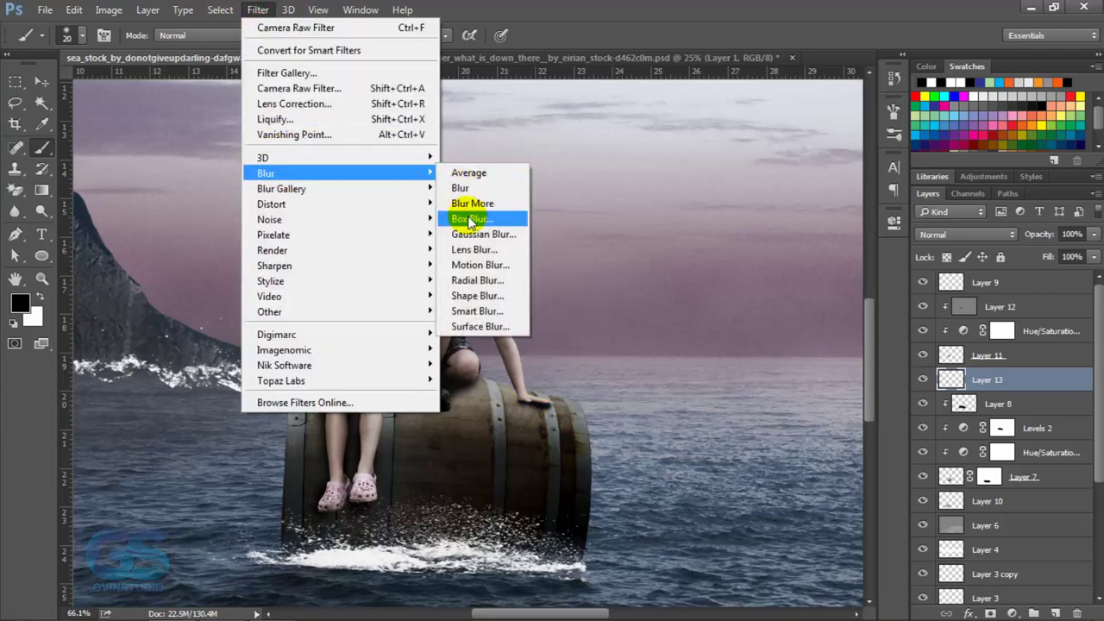
Blur the Layer 13 shadows with a 1-pixel Gaussian Blur
left_click(480, 234)
left_click_drag(540, 262, 665, 197)
mouse_move(642, 456)
left_mouse_down()
mouse_move(617, 450)
mouse_move(634, 450)
left_mouse_up()
left_click(817, 228)
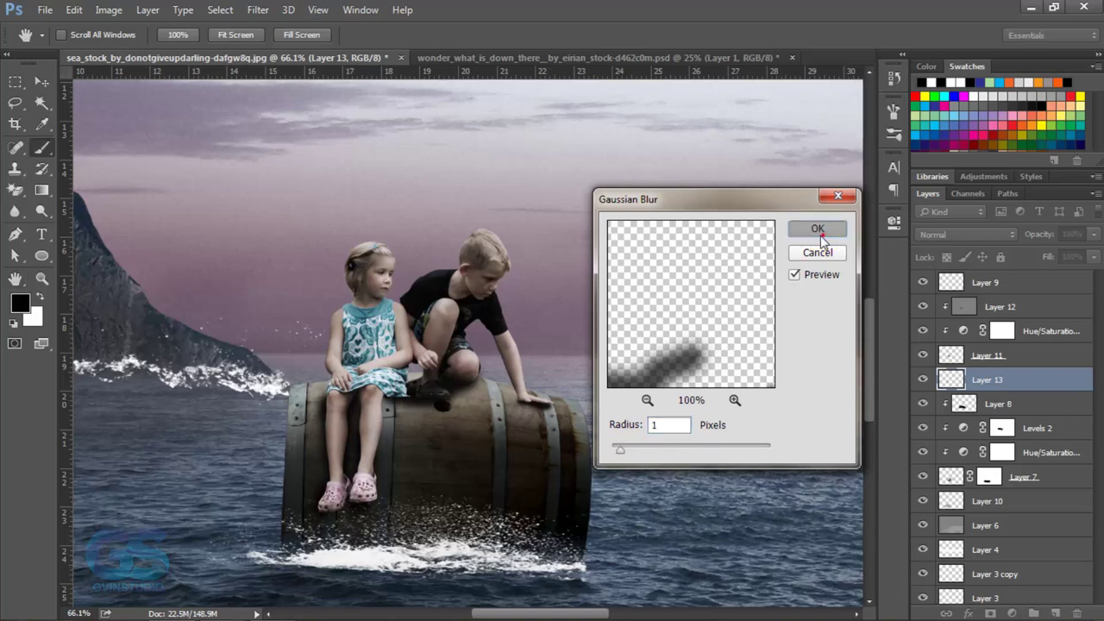
On new Layer 14, paint soft low-flow shading across the barrel with a size-70 brush
left_click(1054, 612)
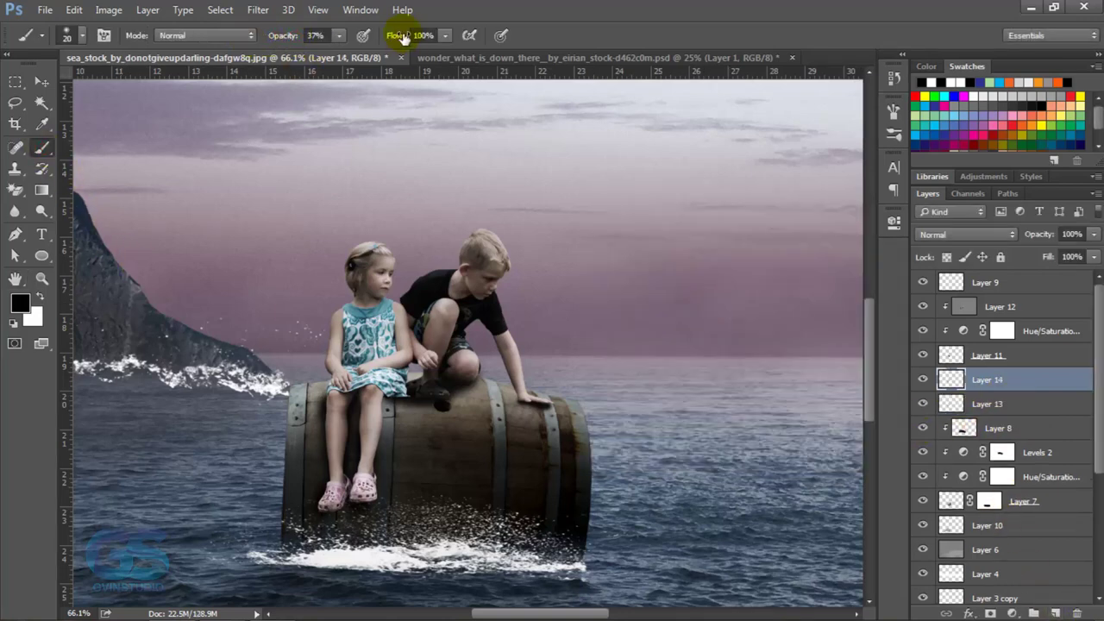
left_click(380, 389)
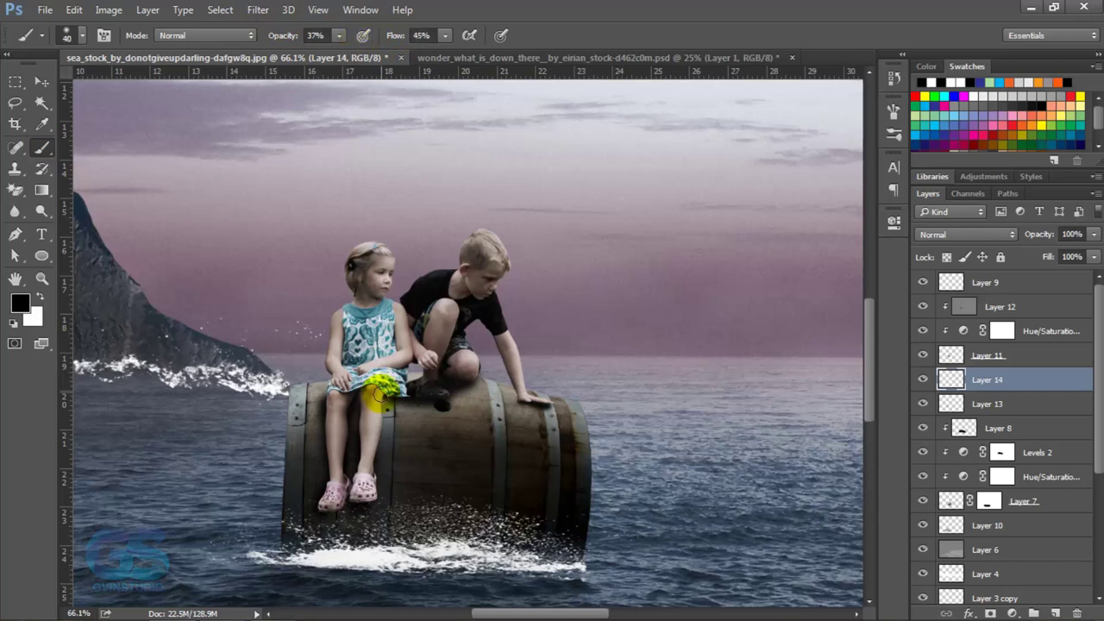
key("bracketright")
key("bracketright")
key("bracketright")
left_click(334, 403)
mouse_move(325, 400)
left_mouse_down()
mouse_move(298, 443)
mouse_move(389, 402)
mouse_move(458, 394)
mouse_move(399, 470)
left_mouse_up()
left_click_drag(460, 416, 526, 422)
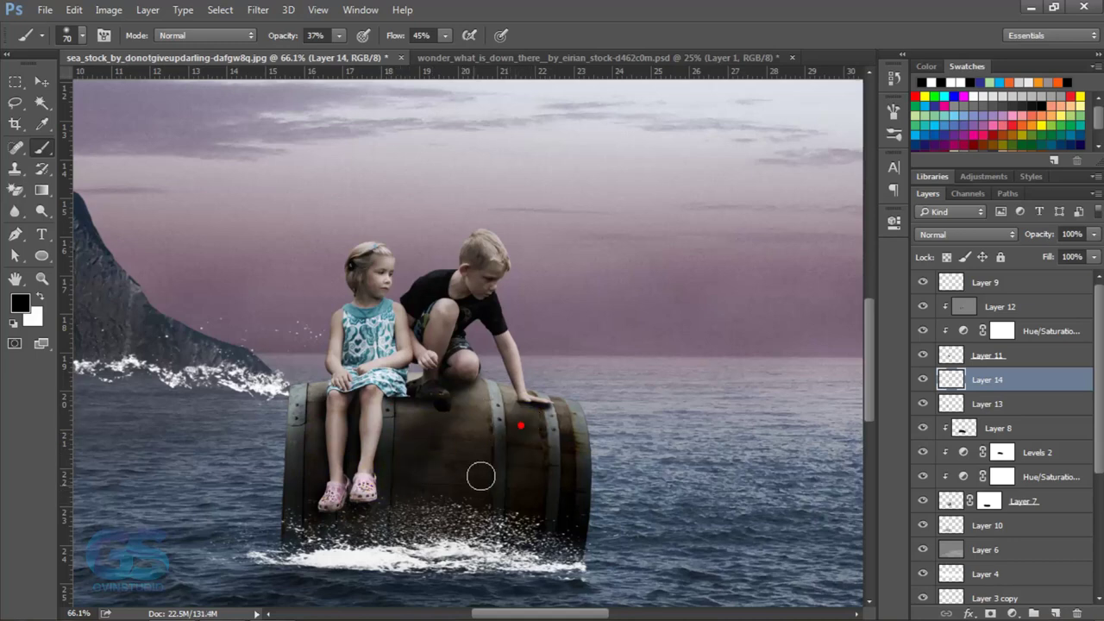
left_click_drag(408, 434, 407, 404)
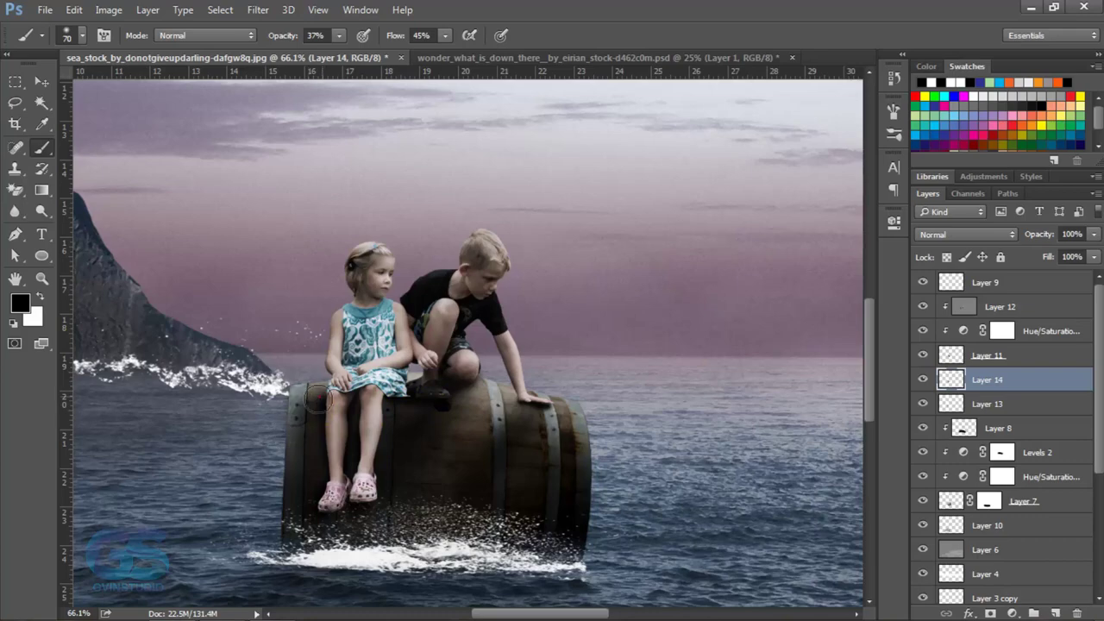
Set the barrel shading Layer 14 to 85% opacity
key("v")
scroll(560, 397, "down", 3)
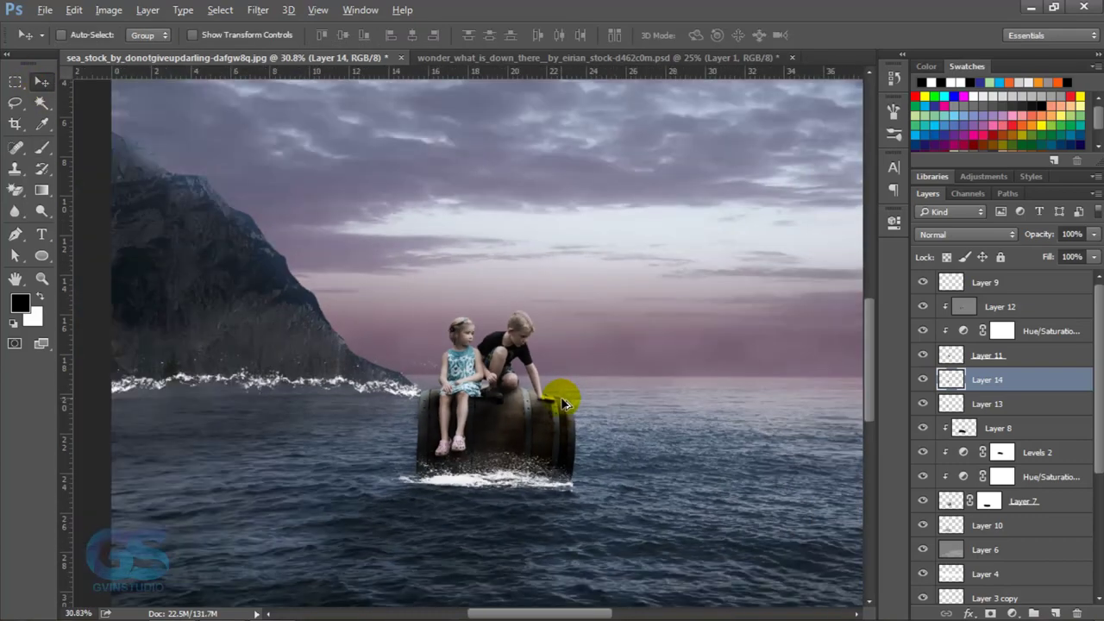
scroll(561, 396, "down", 2)
left_click(978, 403)
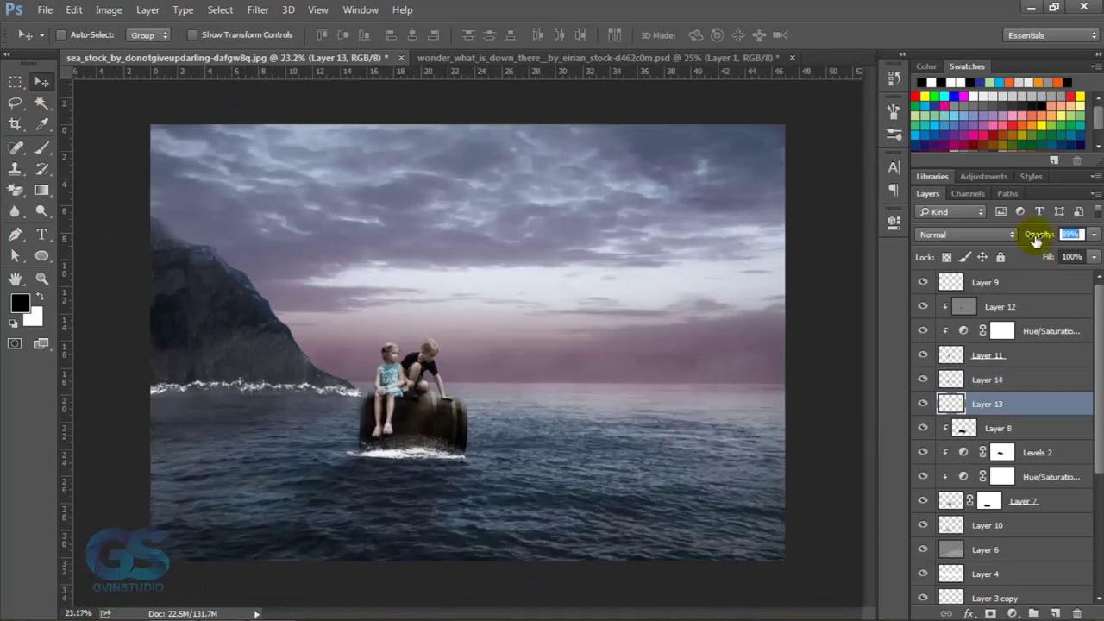
left_click(1001, 377)
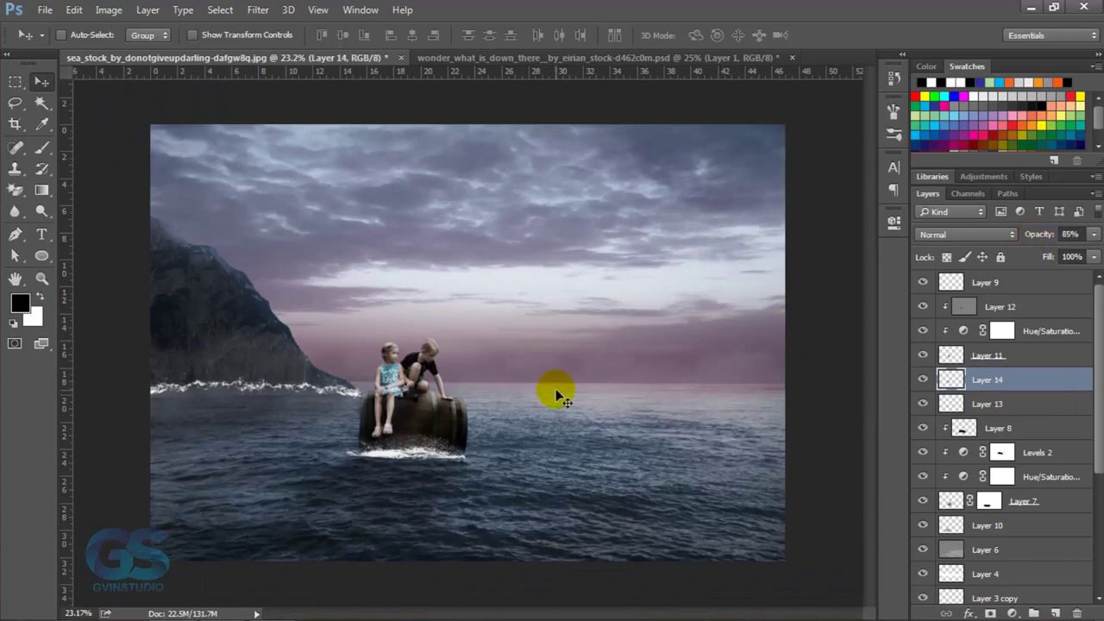
scroll(556, 389, "down", 2)
scroll(580, 394, "up", 1)
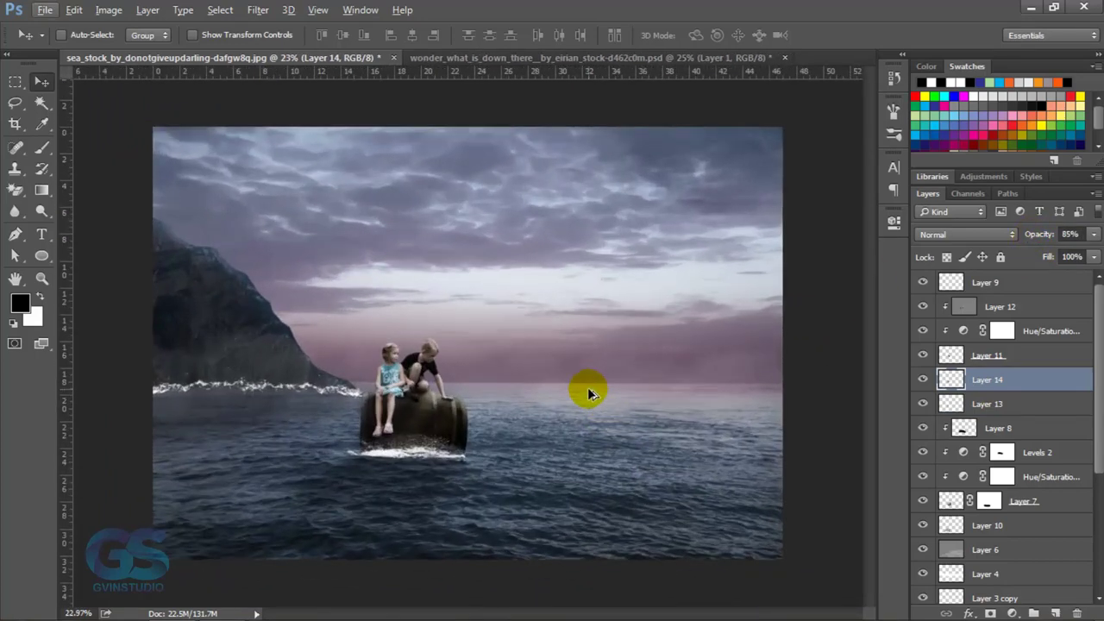
Add a Color Balance adjustment above Layer 12 with midtones Cyan–Red at -8
left_click(1000, 306)
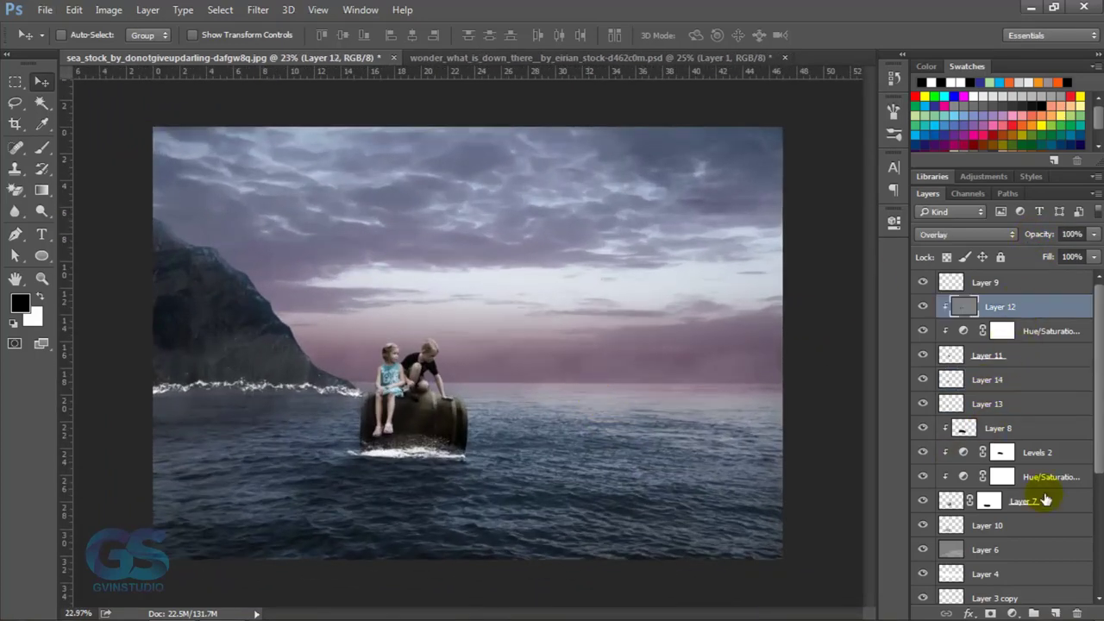
left_click(1012, 613)
left_click(1001, 432)
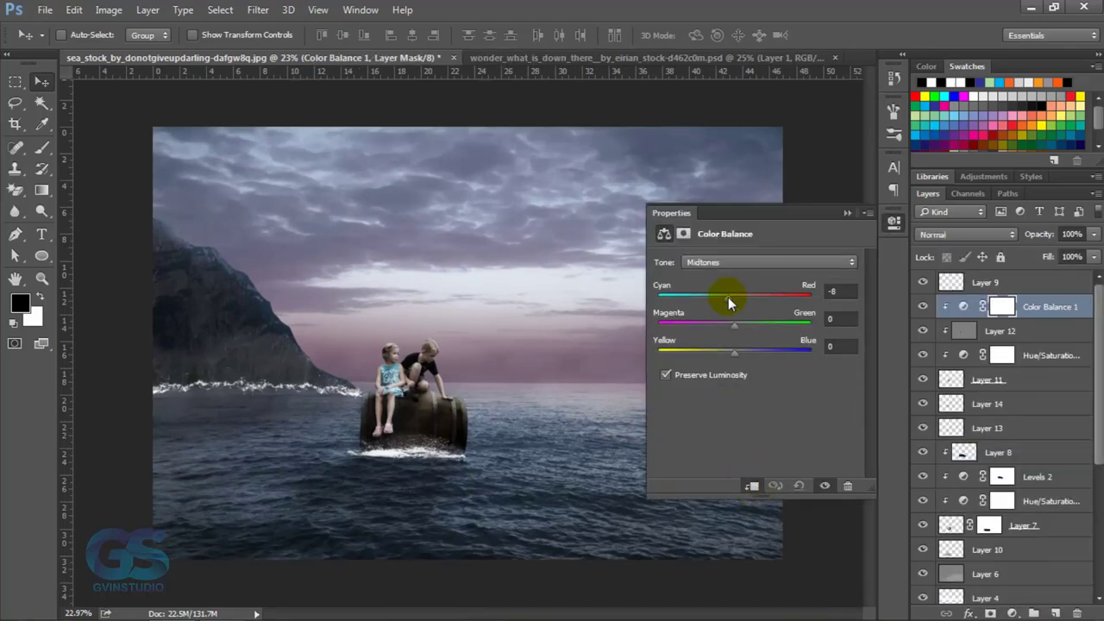
left_click(848, 212)
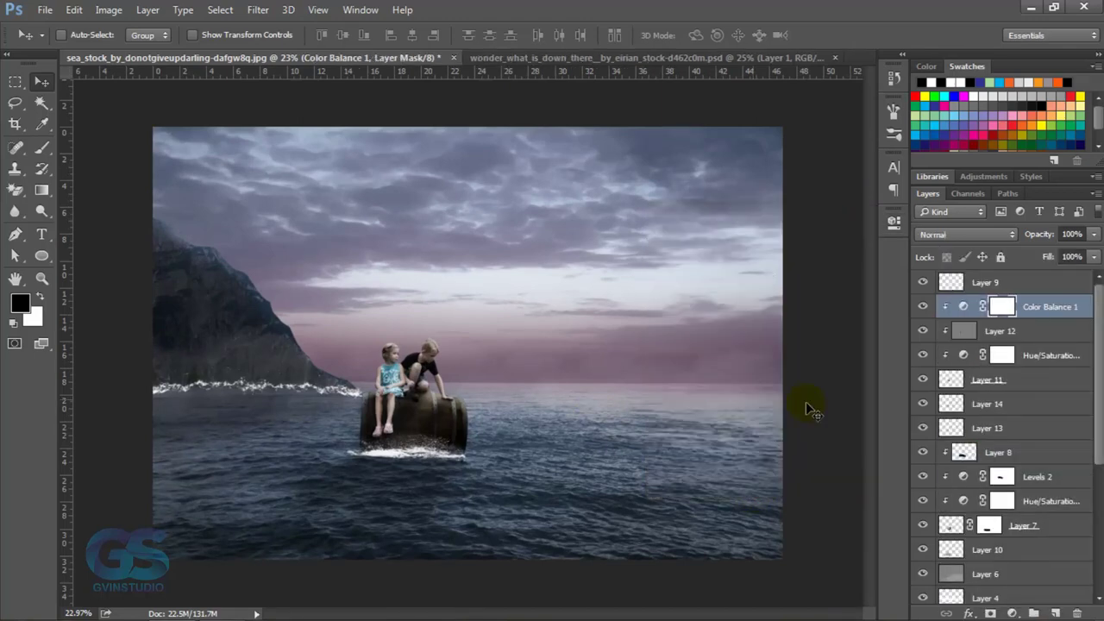
left_click(1001, 331)
right_click(41, 212)
Dodge the girl's legs and the boy's arm on Layer 12 to lighten them
left_click(103, 212)
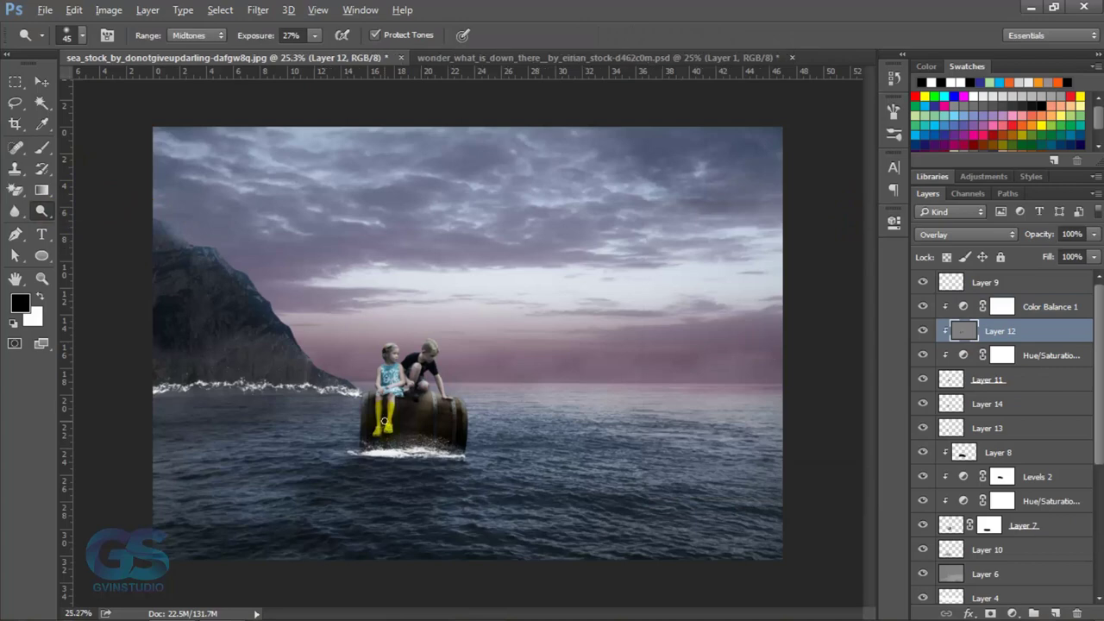
scroll(335, 404, "up", 5)
left_click_drag(330, 465, 370, 412)
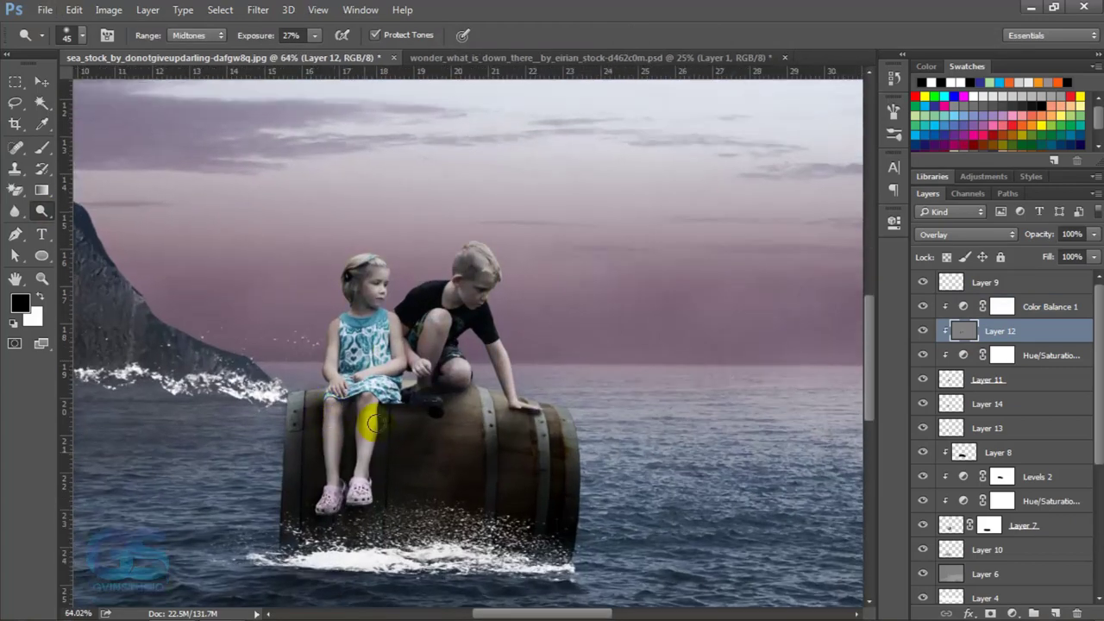
left_click(502, 353)
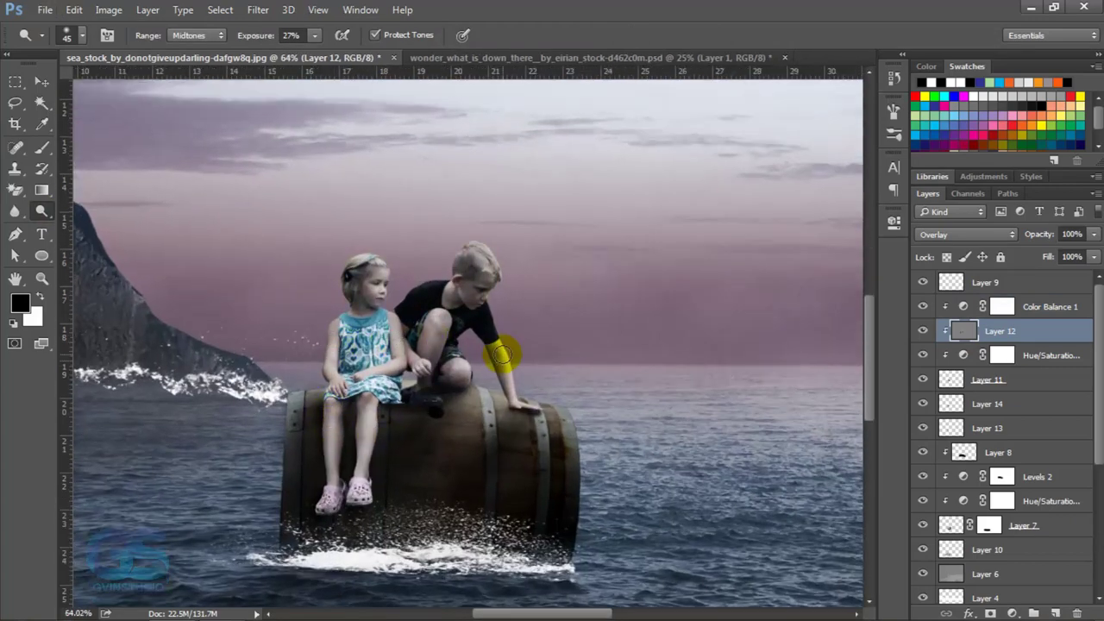
left_click_drag(510, 349, 485, 259)
Burn the girl's legs and shoulder and the boy's lower leg at 25% exposure
right_click(42, 211)
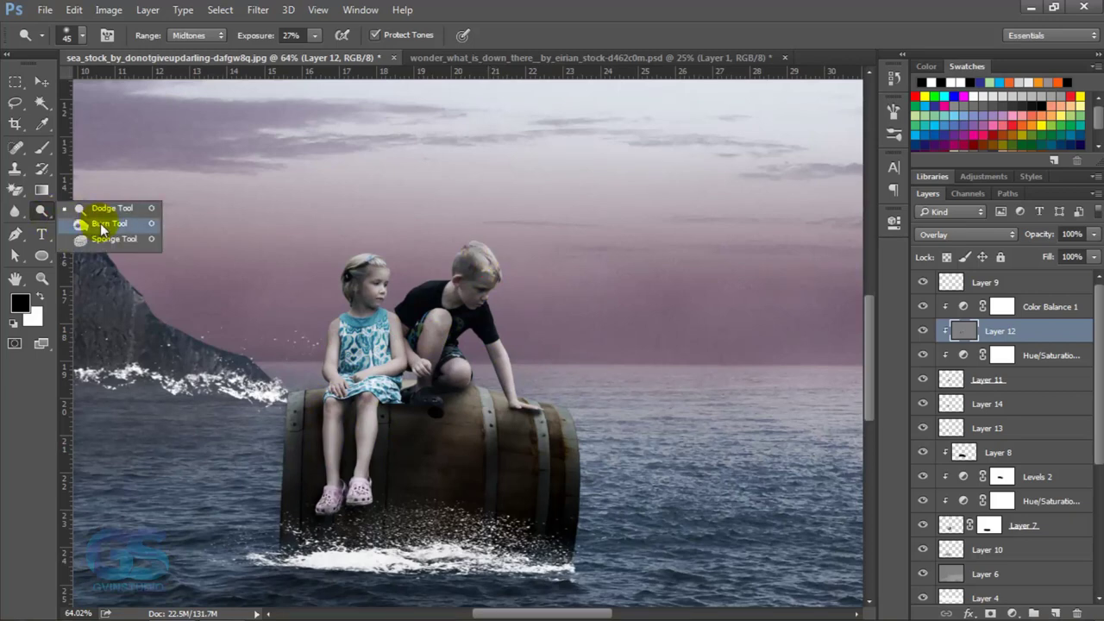
left_click(103, 230)
left_click_drag(343, 407, 360, 434)
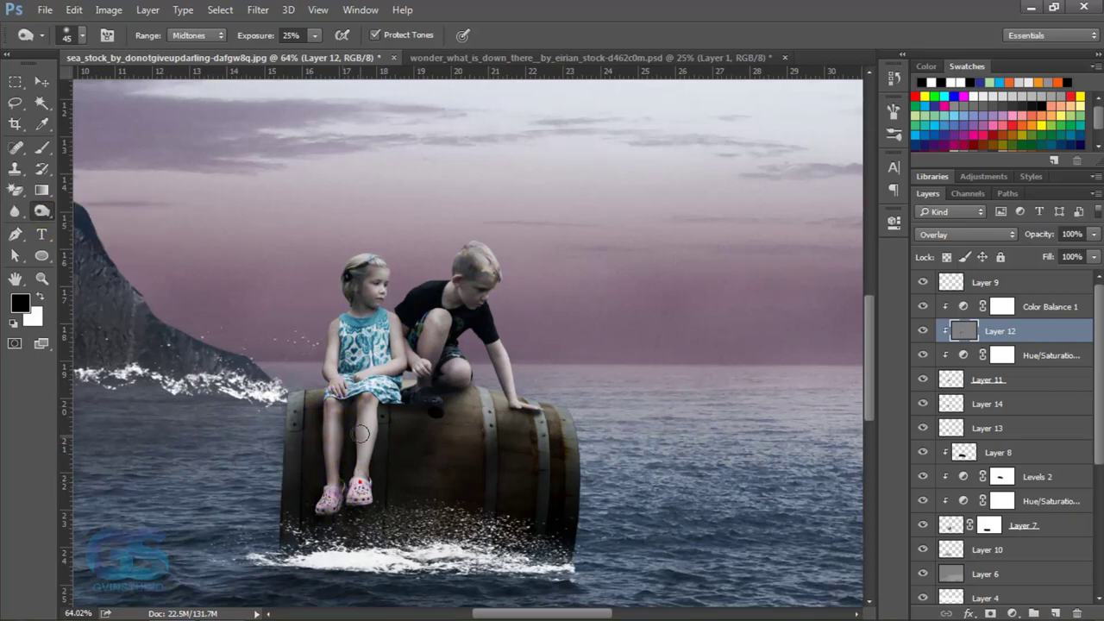
left_click_drag(333, 308, 392, 320)
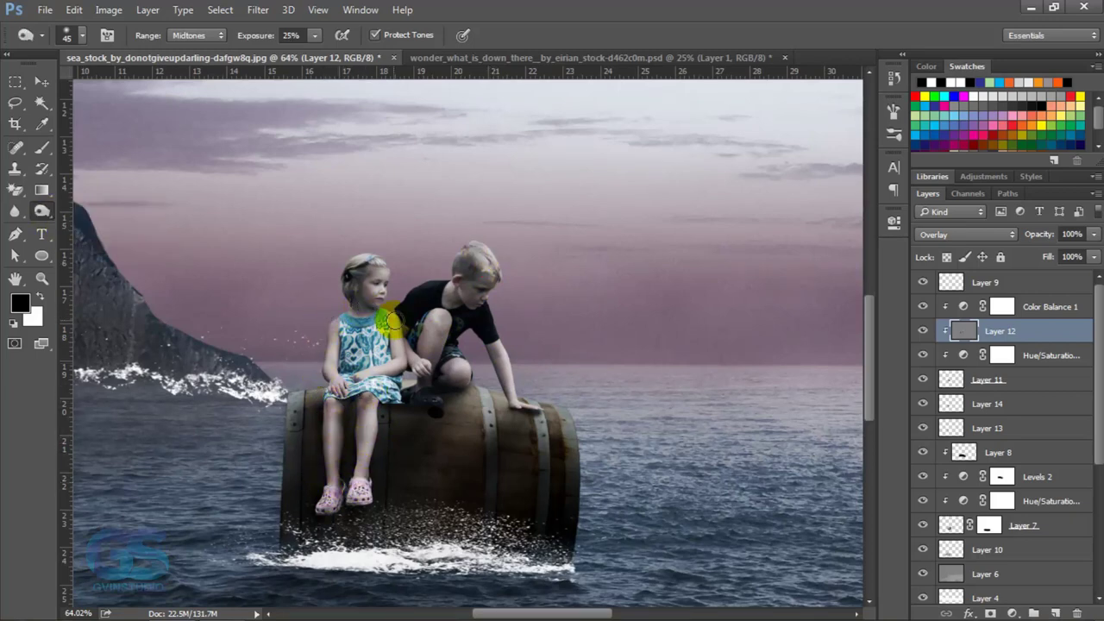
left_click_drag(450, 343, 433, 381)
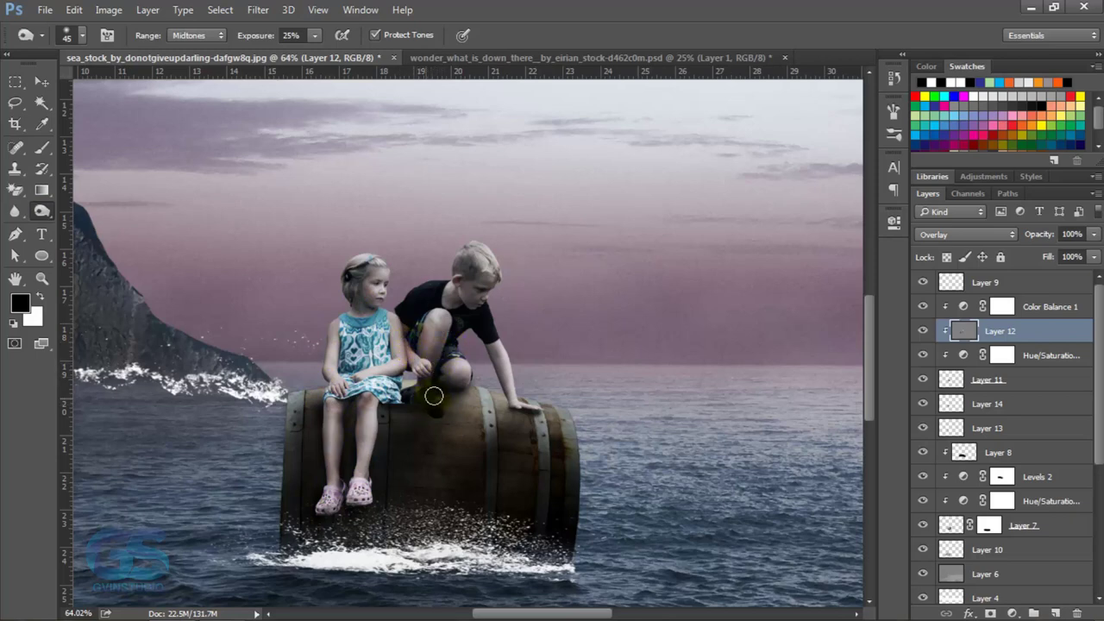
Toggle Layers 11 and 13 to compare, then set Layer 13 opacity to 100%
left_click(922, 380)
left_click(922, 380)
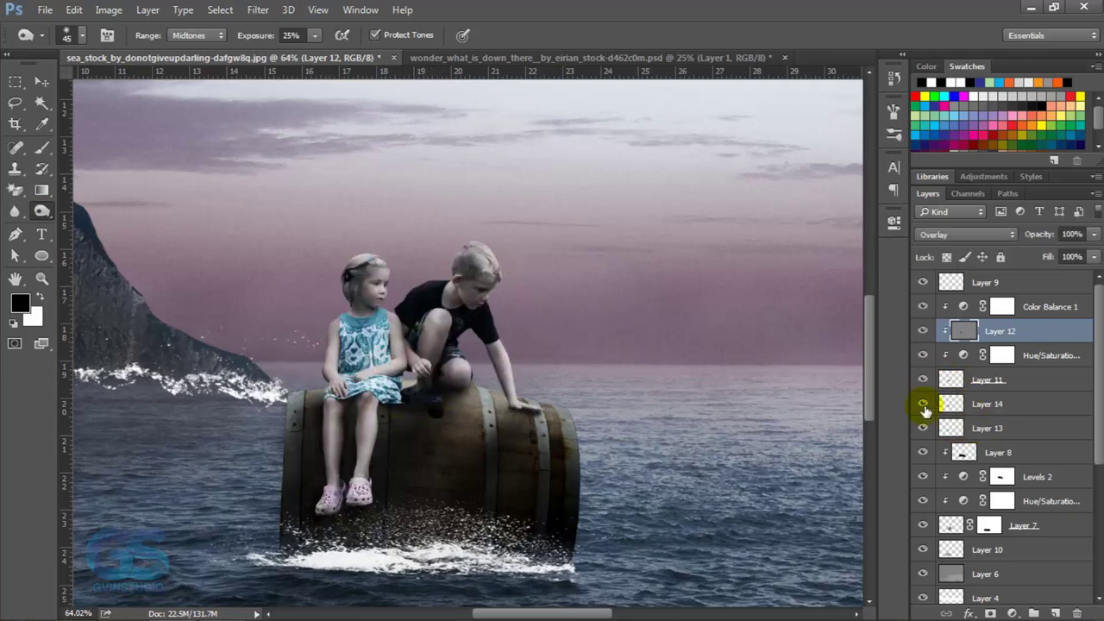
left_click(922, 428)
left_click(975, 427)
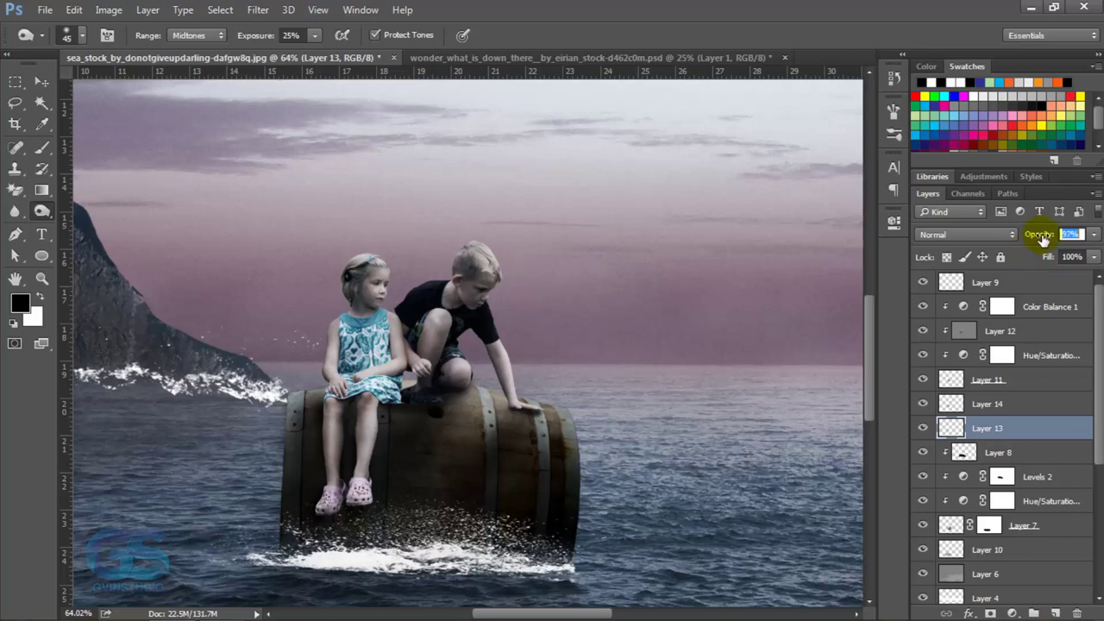
type("100")
key("Return")
key("v")
scroll(503, 369, "down", 3)
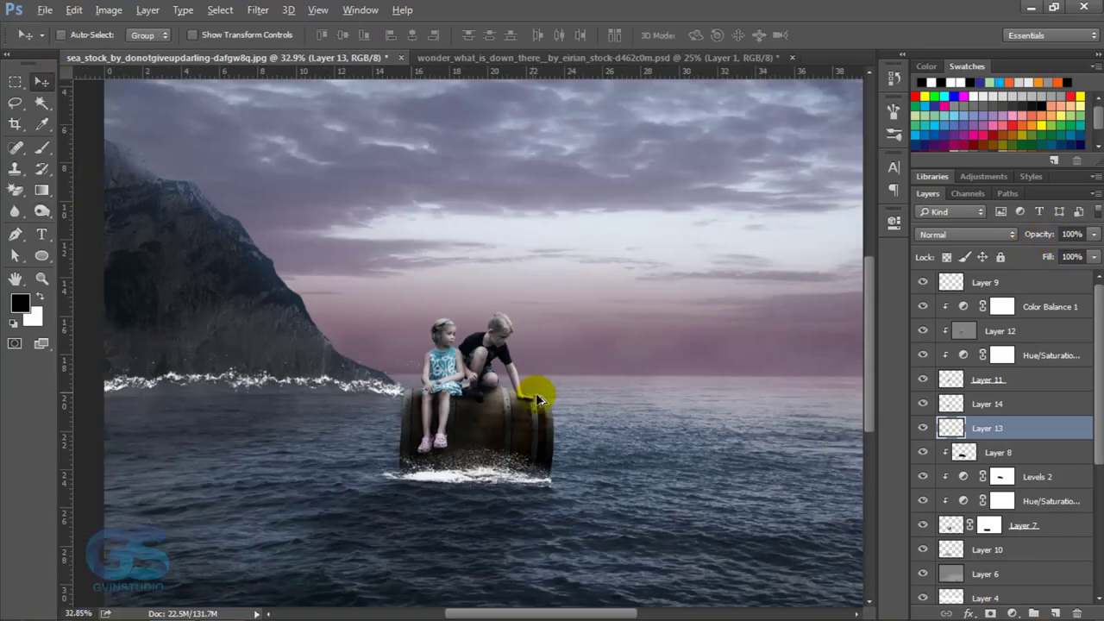
scroll(537, 399, "down", 2)
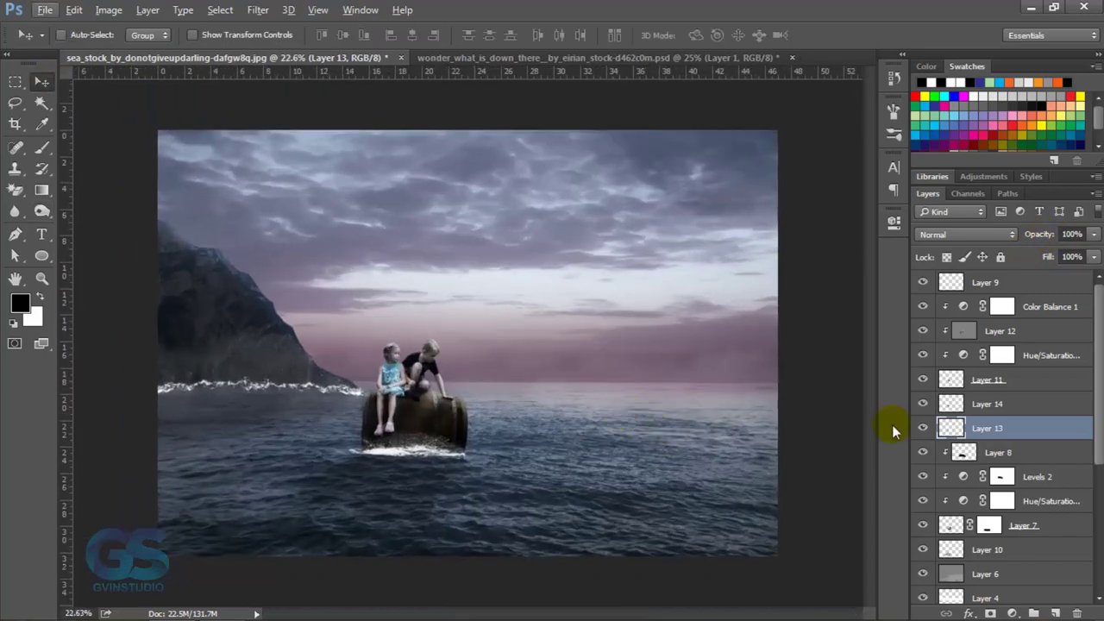
Close the children source image without saving its changes
left_click(992, 282)
left_click(707, 57)
left_click(791, 57)
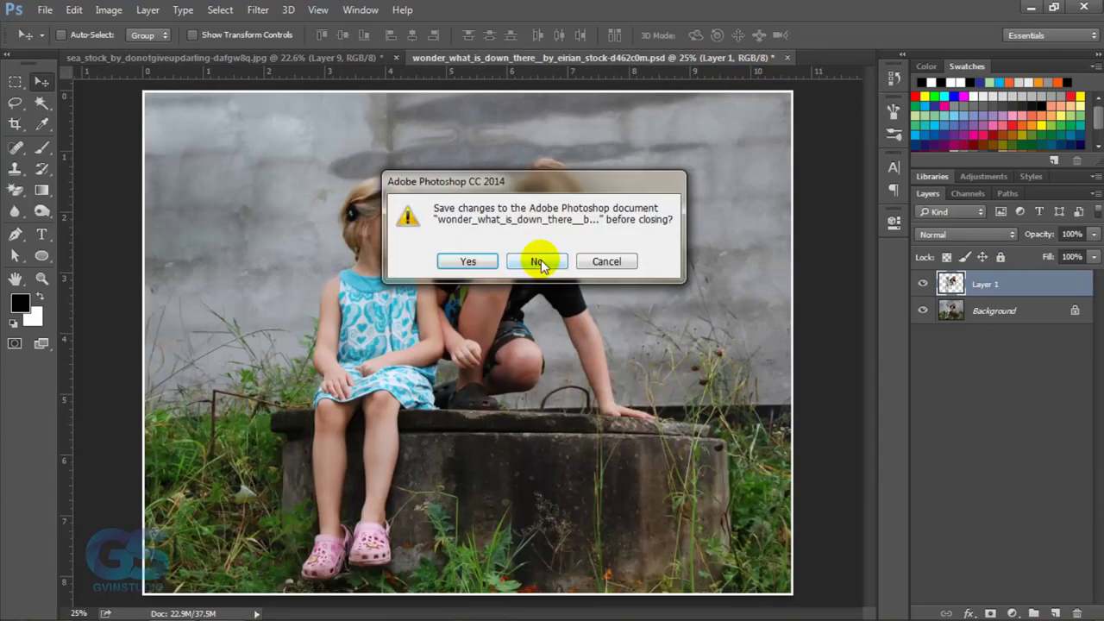
left_click(538, 262)
Open the dolphin_digital_34 image and drag it into the sea composite
left_click(45, 9)
left_click(48, 39)
left_click(444, 298)
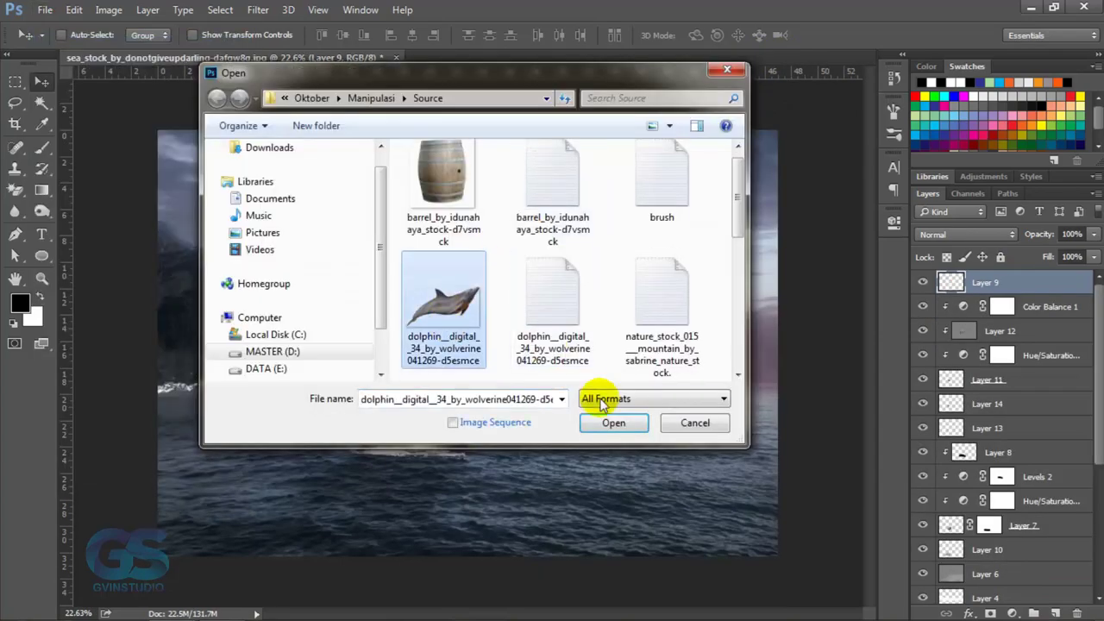
left_click(608, 422)
mouse_move(600, 329)
left_mouse_down()
mouse_move(441, 224)
mouse_move(336, 65)
mouse_move(370, 246)
mouse_move(563, 414)
mouse_move(612, 388)
mouse_move(612, 443)
left_mouse_up()
Flip the dolphin horizontally beside the barrel and add a layer mask to it
key("ctrl+t")
right_click(561, 420)
left_click(592, 387)
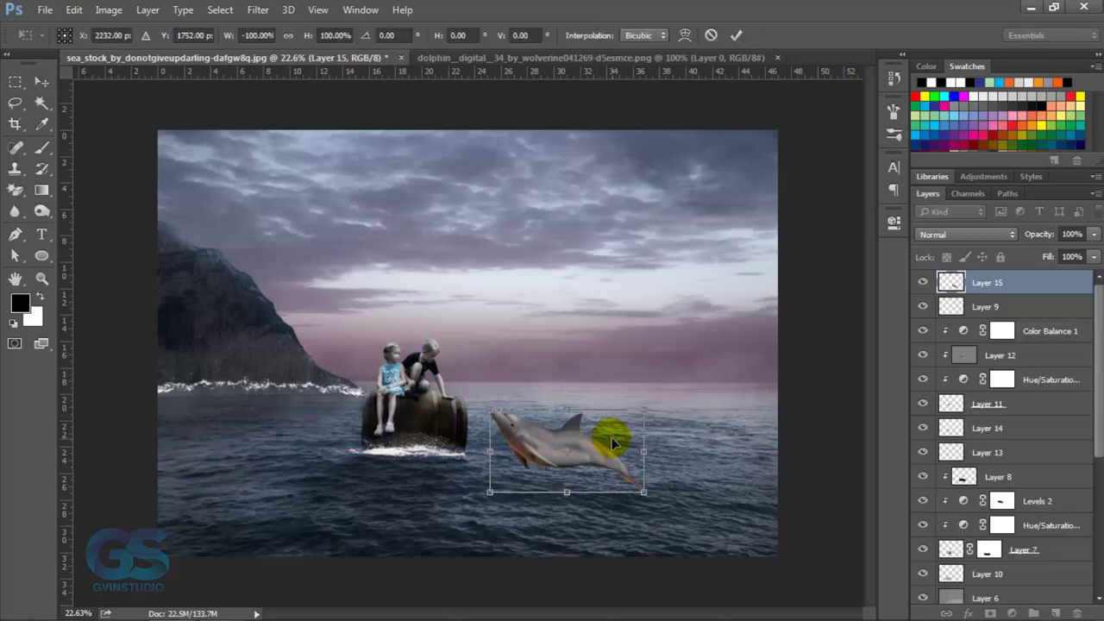
key("Return")
left_click(989, 613)
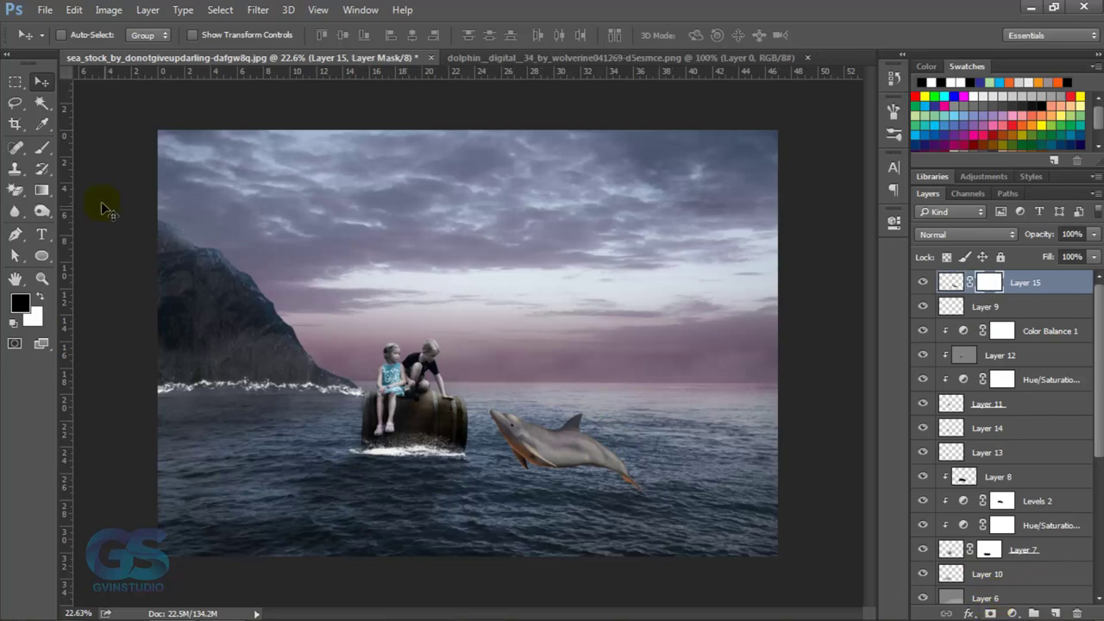
left_click(41, 146)
Mask out the dolphin's tail with a size-175 brush so it looks submerged
key("bracketright")
key("bracketright")
key("bracketright")
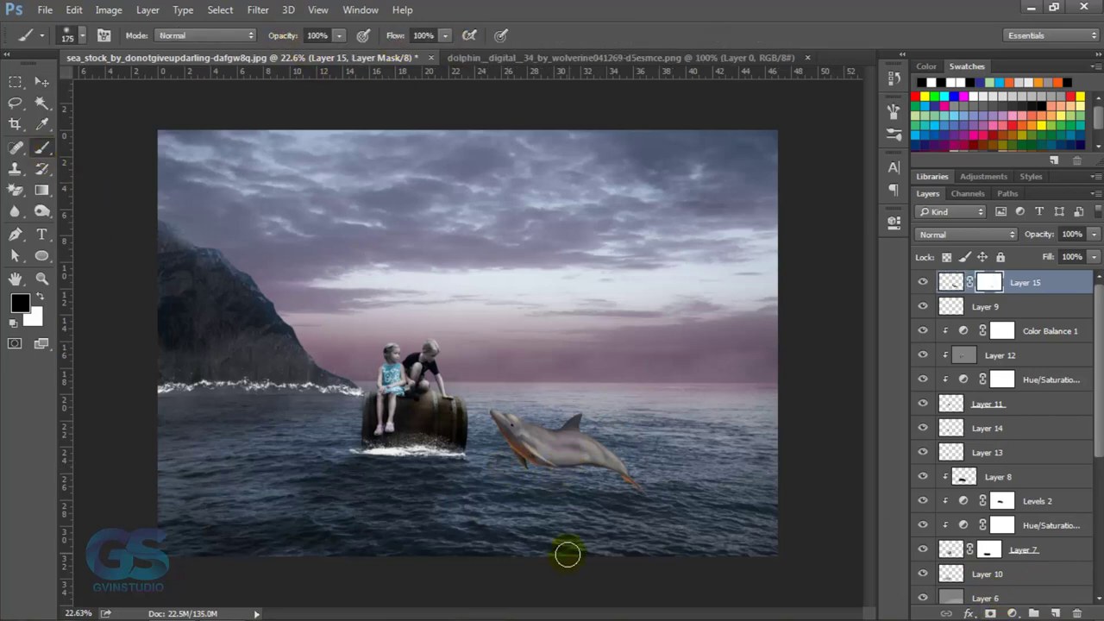
mouse_move(568, 553)
left_mouse_down()
mouse_move(561, 475)
mouse_move(613, 475)
mouse_move(552, 475)
mouse_move(583, 477)
left_mouse_up()
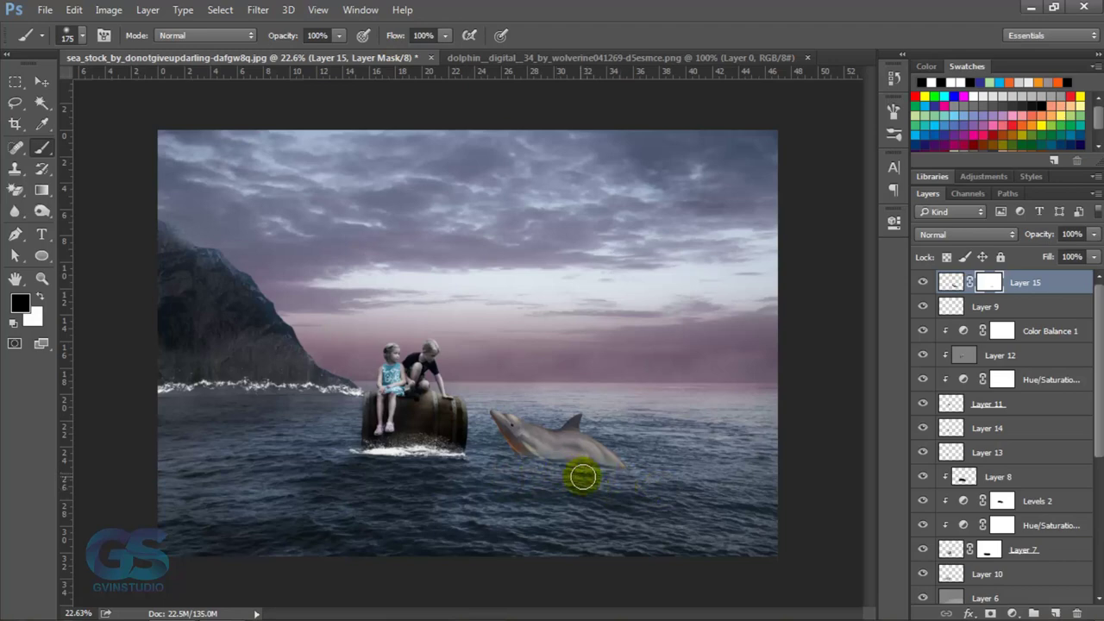
left_click(41, 81)
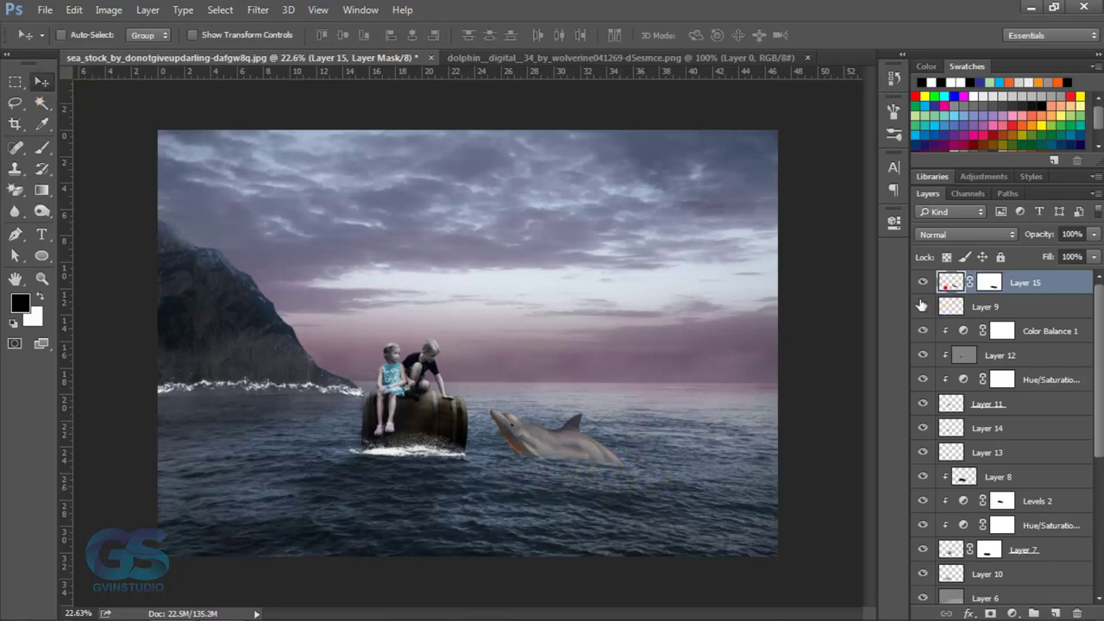
Add a Hue/Saturation adjustment layer above the dolphin's Layer 15
scroll(641, 430, "down", 3)
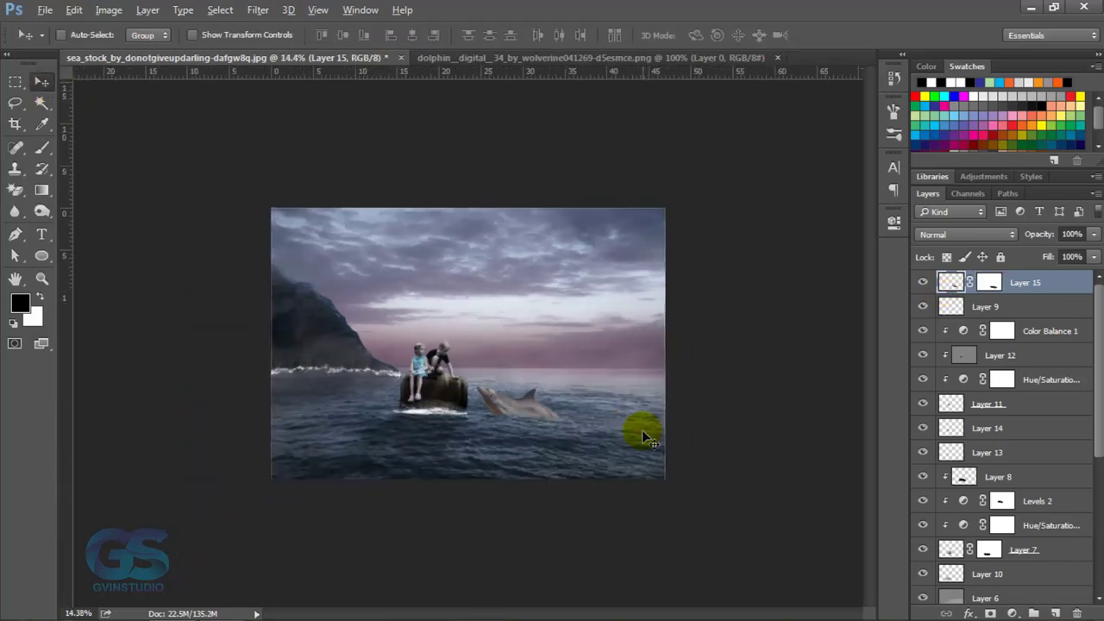
scroll(641, 430, "up", 3)
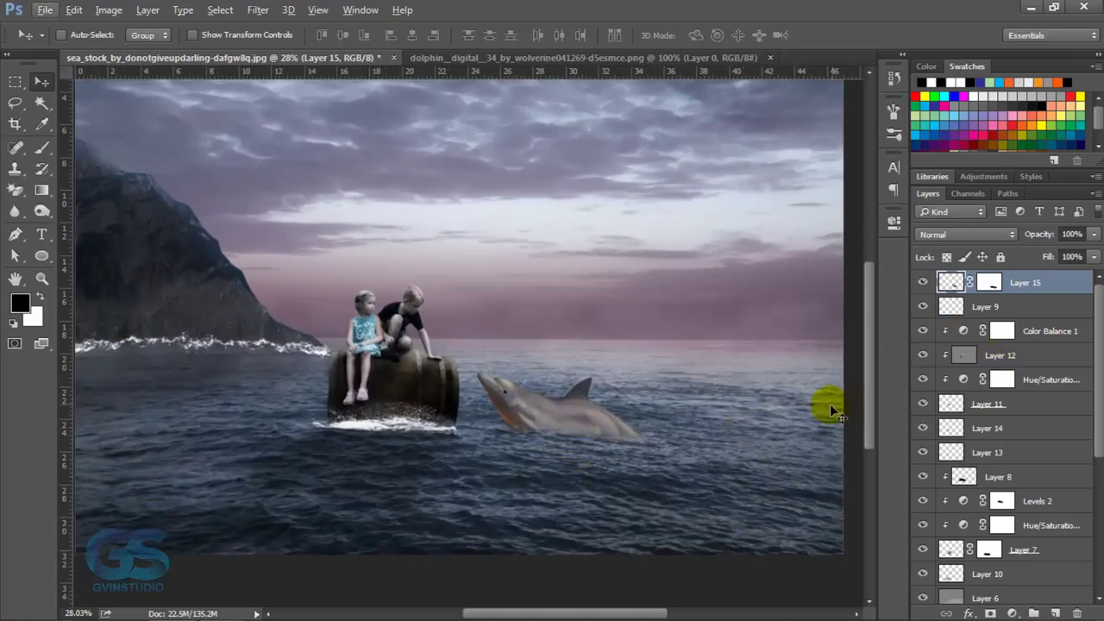
left_click(1012, 613)
left_click(983, 408)
Set the dolphin's saturation to -9 and add a Levels adjustment with a raised black input
left_click_drag(756, 355, 740, 361)
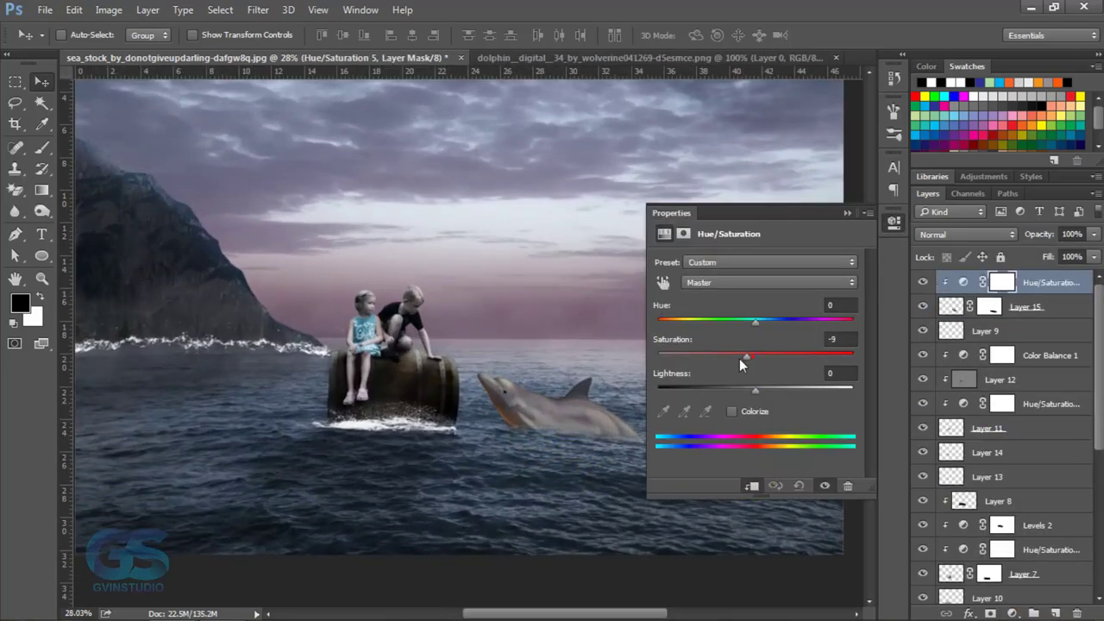
left_click(1009, 613)
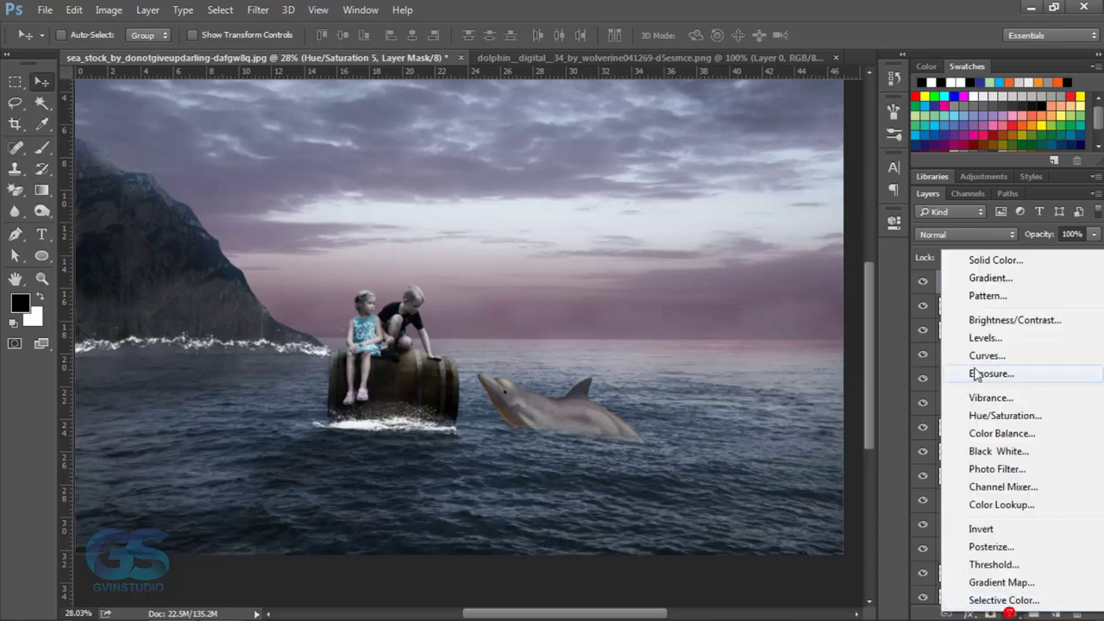
left_click(985, 337)
left_click_drag(676, 376, 691, 377)
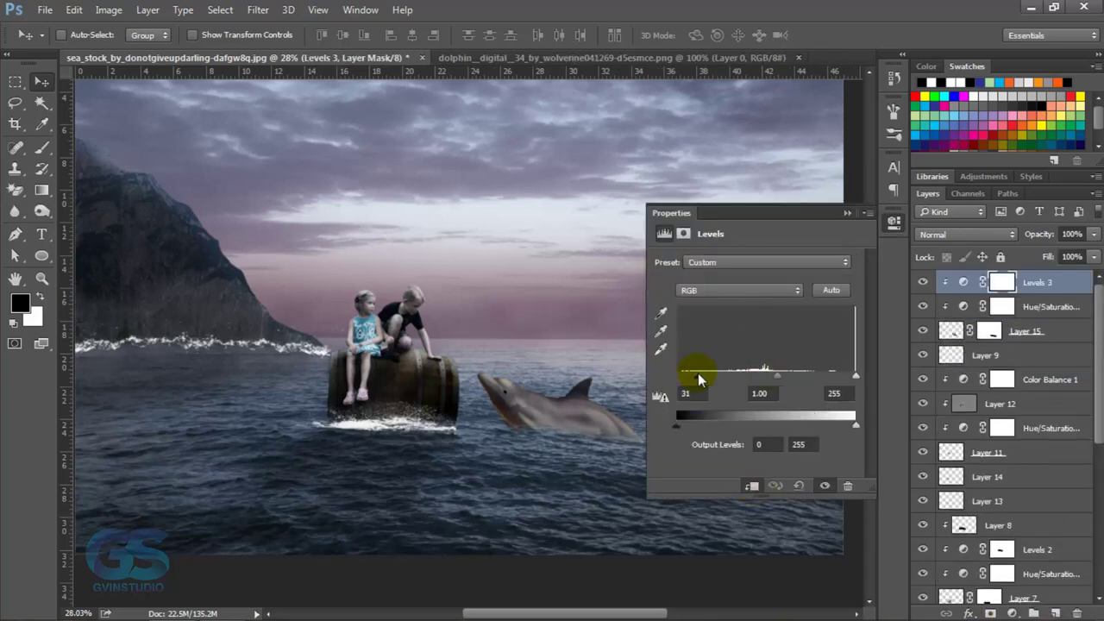
left_click(847, 212)
Dodge the dolphin's head on Layer 15 with Protect Tones on
right_click(42, 211)
left_click(108, 211)
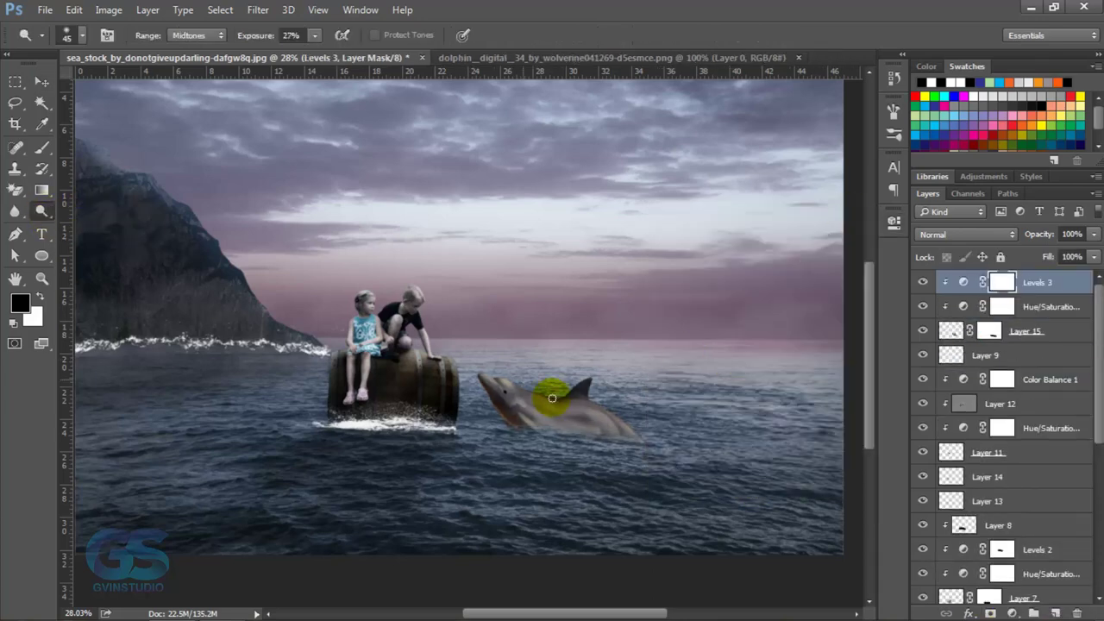
left_click(952, 332)
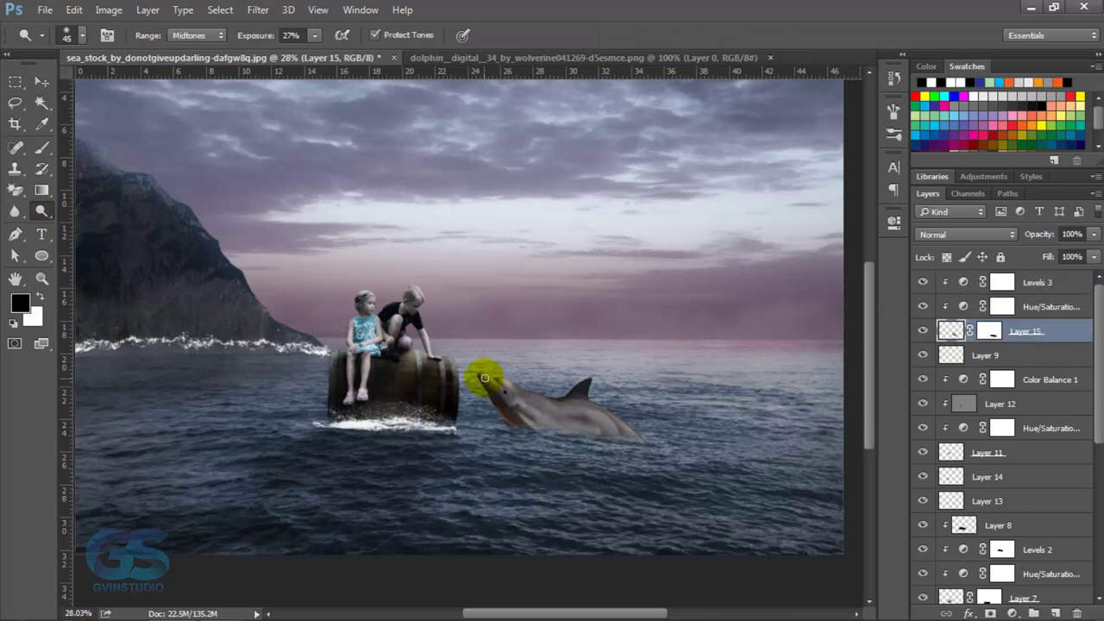
left_click_drag(485, 378, 503, 381)
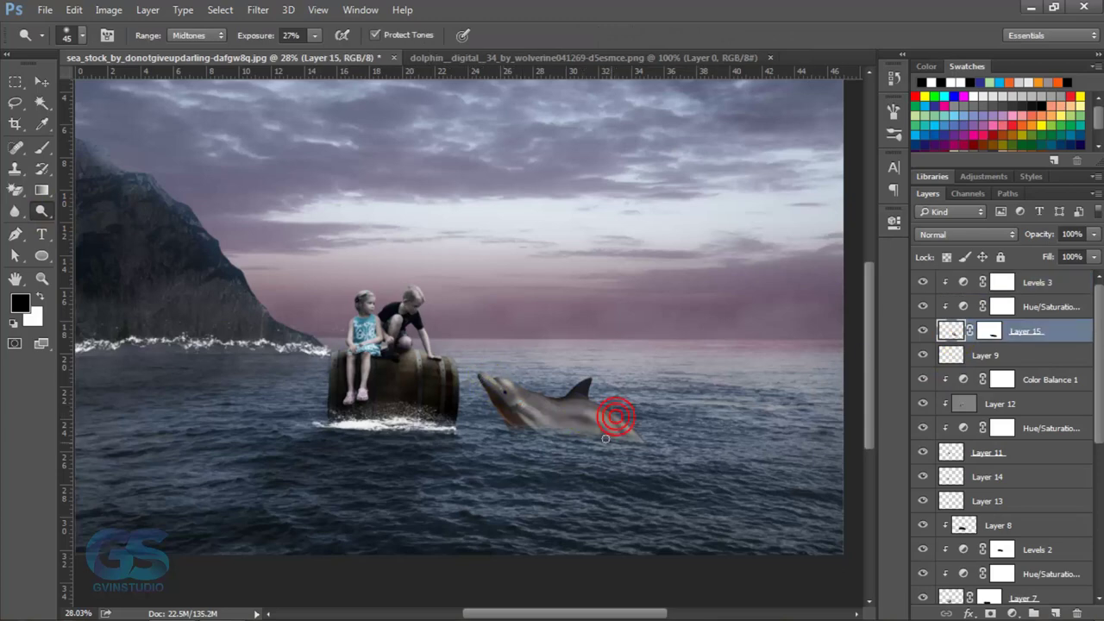
Burn the dolphin's body with a size-100 brush, then dodge it up to the dorsal fin
right_click(42, 210)
left_click(95, 227)
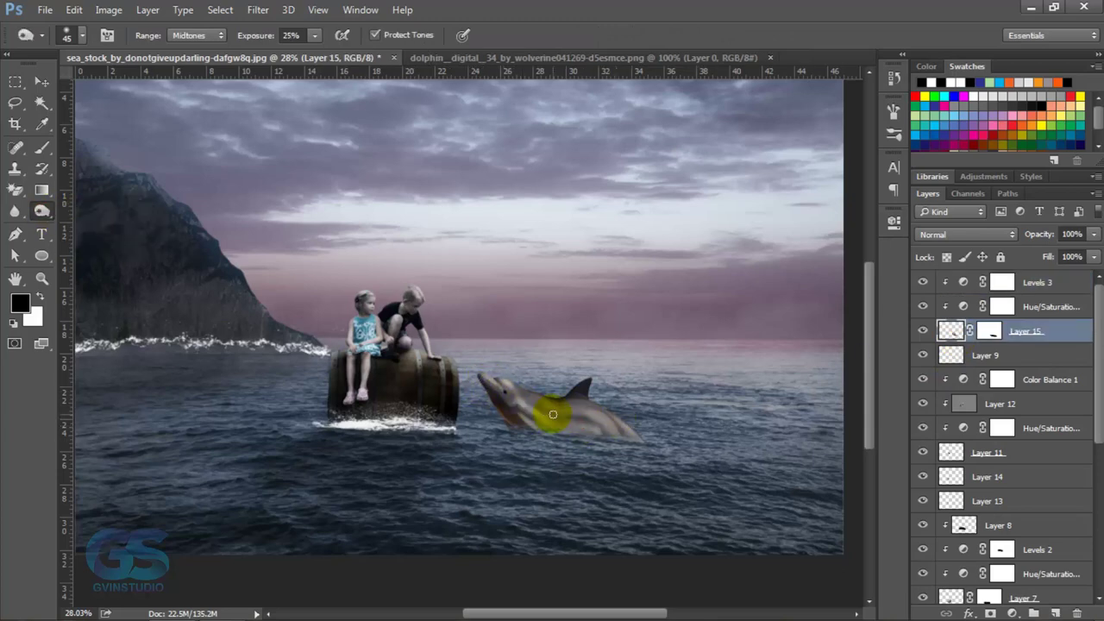
key("bracketright")
key("bracketright")
key("bracketright")
mouse_move(551, 415)
left_mouse_down()
mouse_move(562, 434)
mouse_move(527, 423)
left_mouse_up()
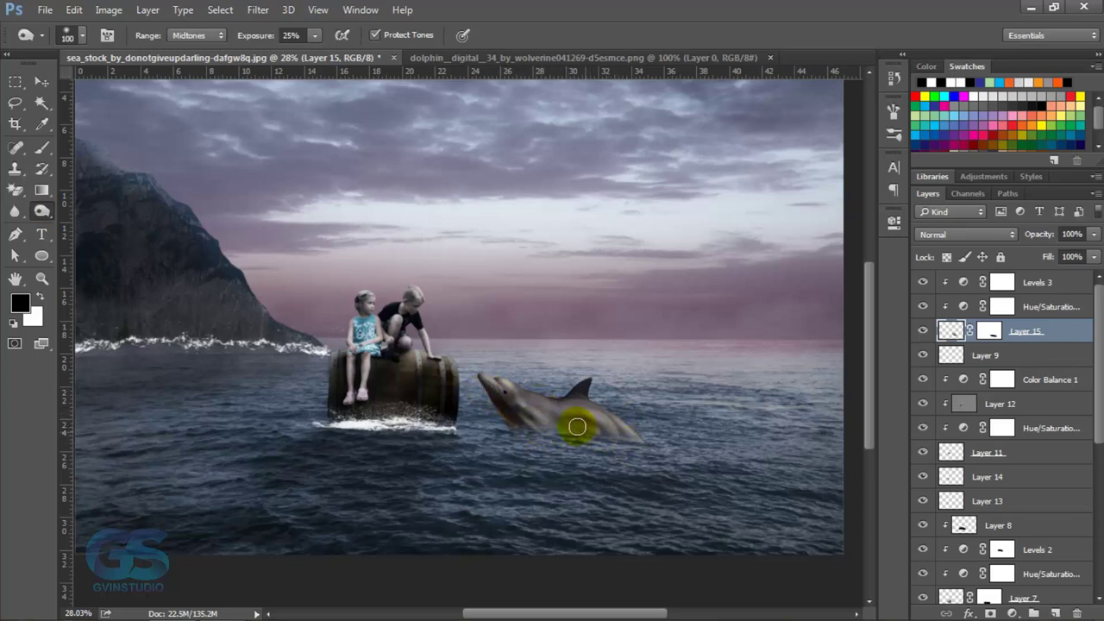
right_click(41, 210)
left_click(95, 211)
mouse_move(532, 402)
left_mouse_down()
mouse_move(594, 379)
mouse_move(586, 401)
left_mouse_up()
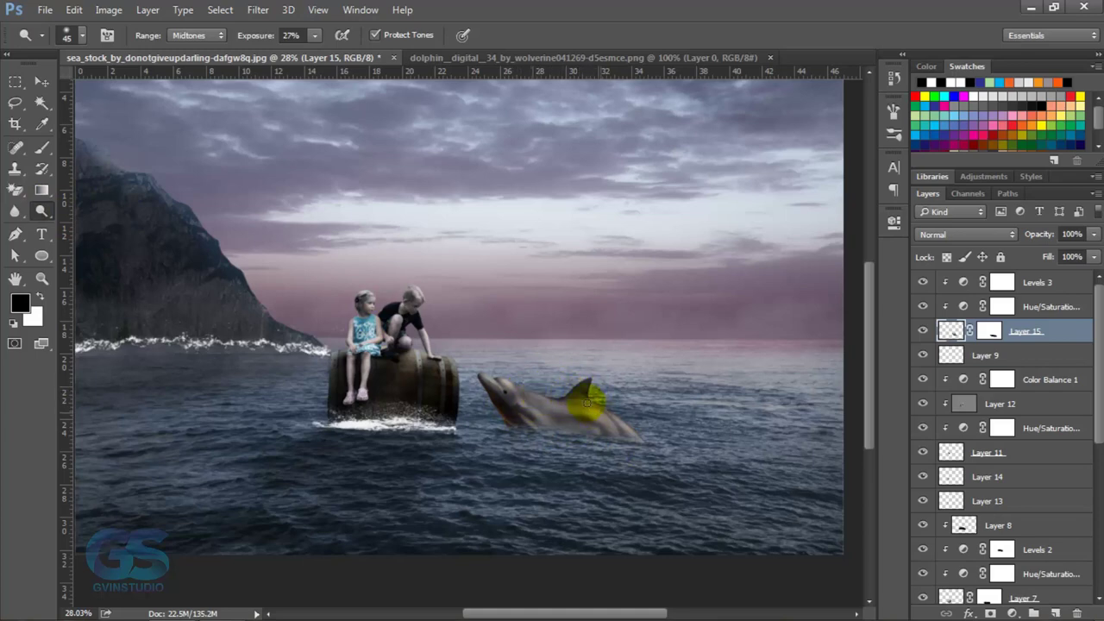
On a new layer, paint white foam along the dolphin's belly with the splash 511 brush
left_click(42, 81)
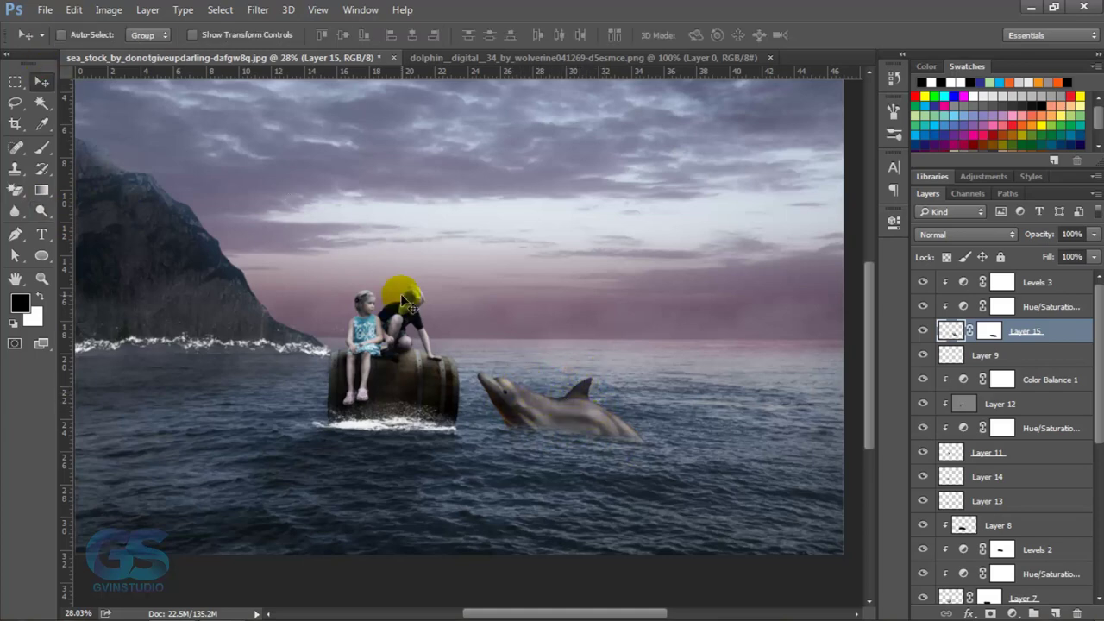
left_click(1056, 613)
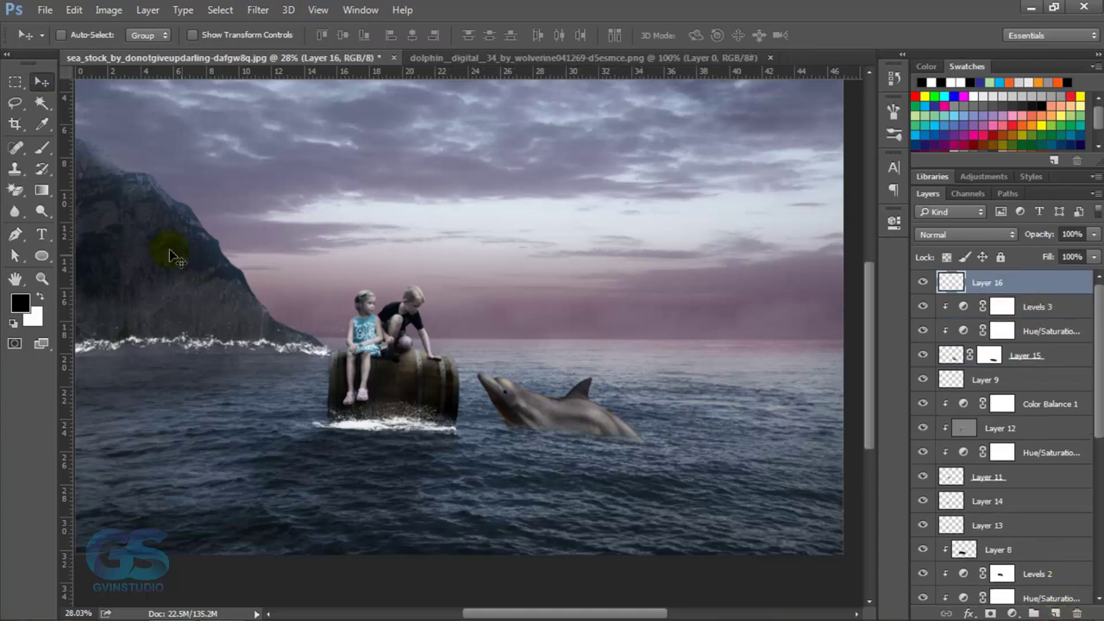
key("b")
left_click(39, 296)
right_click(517, 425)
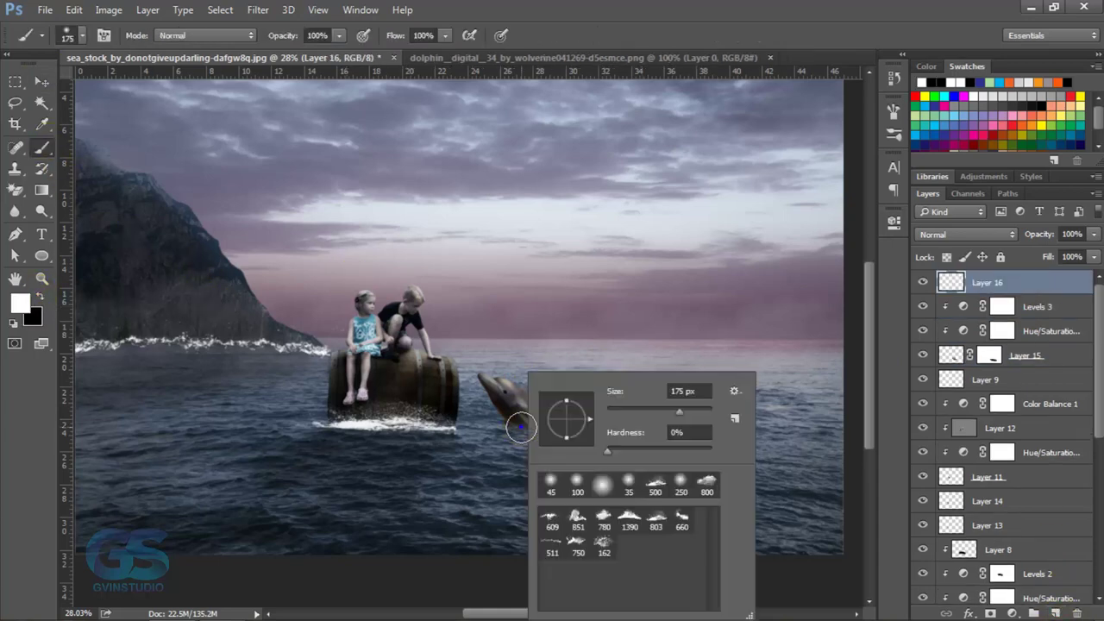
left_click(610, 547)
left_click(661, 7)
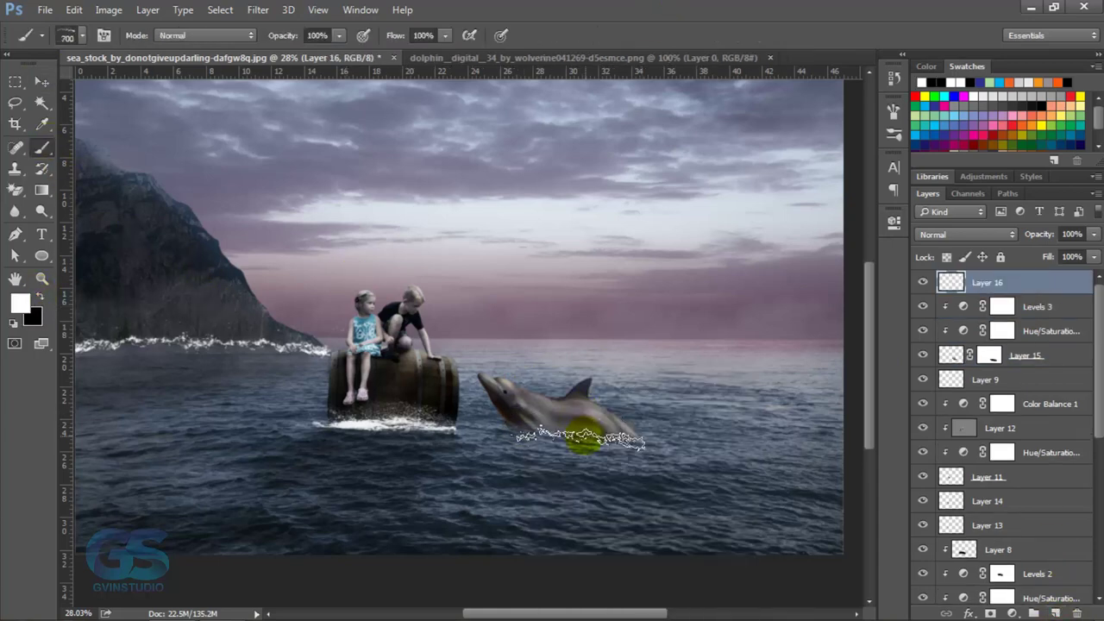
left_click_drag(578, 412, 636, 445)
key("bracketright")
key("bracketright")
Stretch, flip and move the foam under the dolphin's body, then commit the transform
left_click(43, 82)
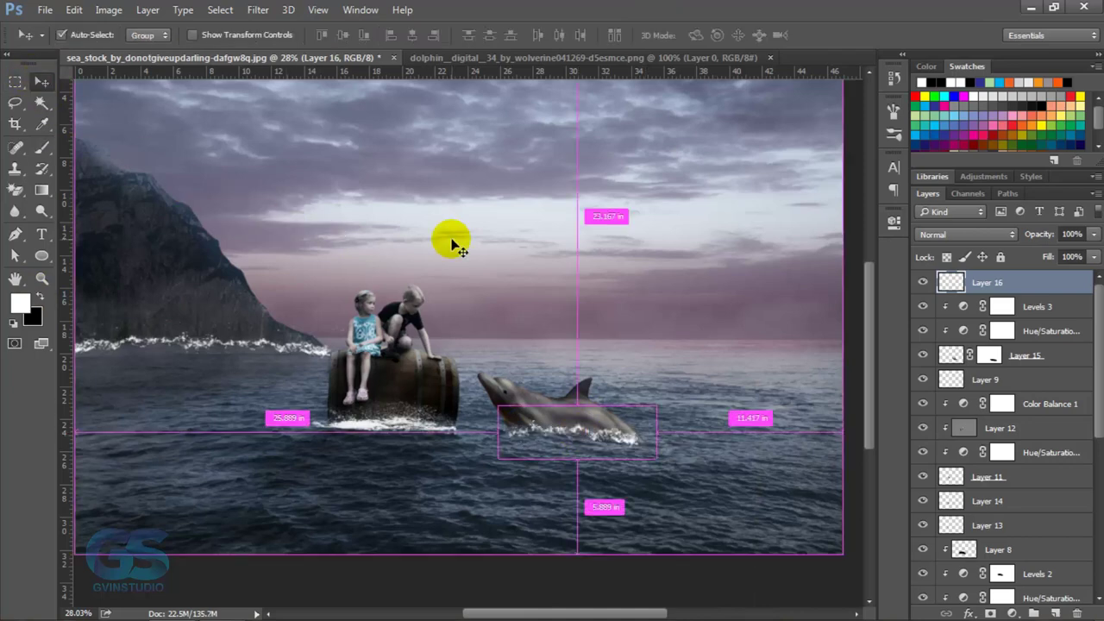
key("ctrl+t")
left_click_drag(500, 431, 490, 435)
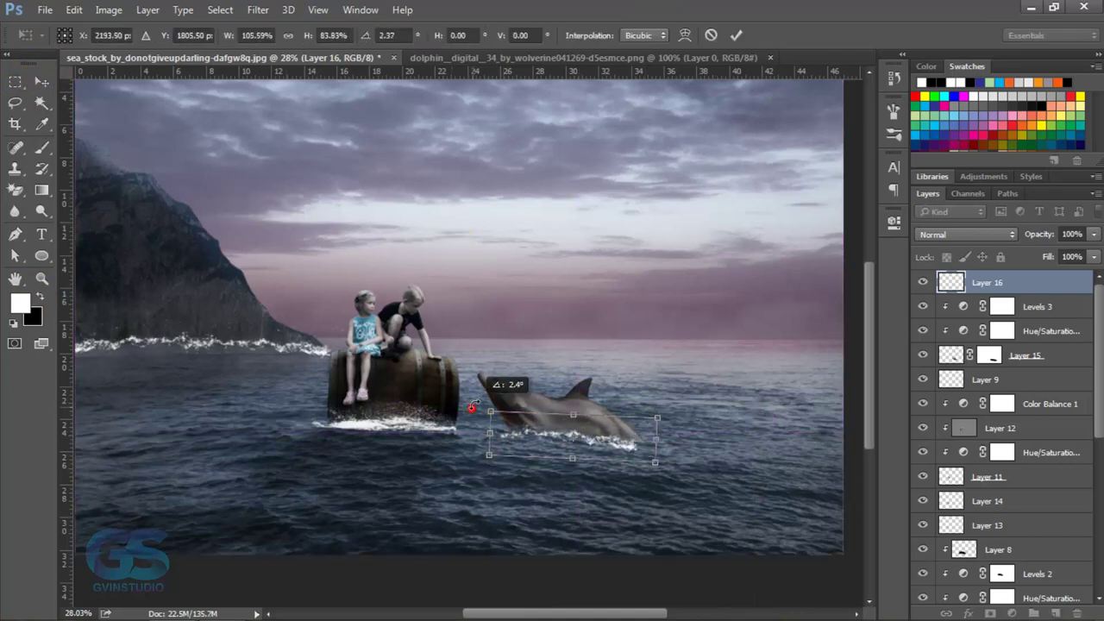
right_click(544, 429)
left_click(580, 400)
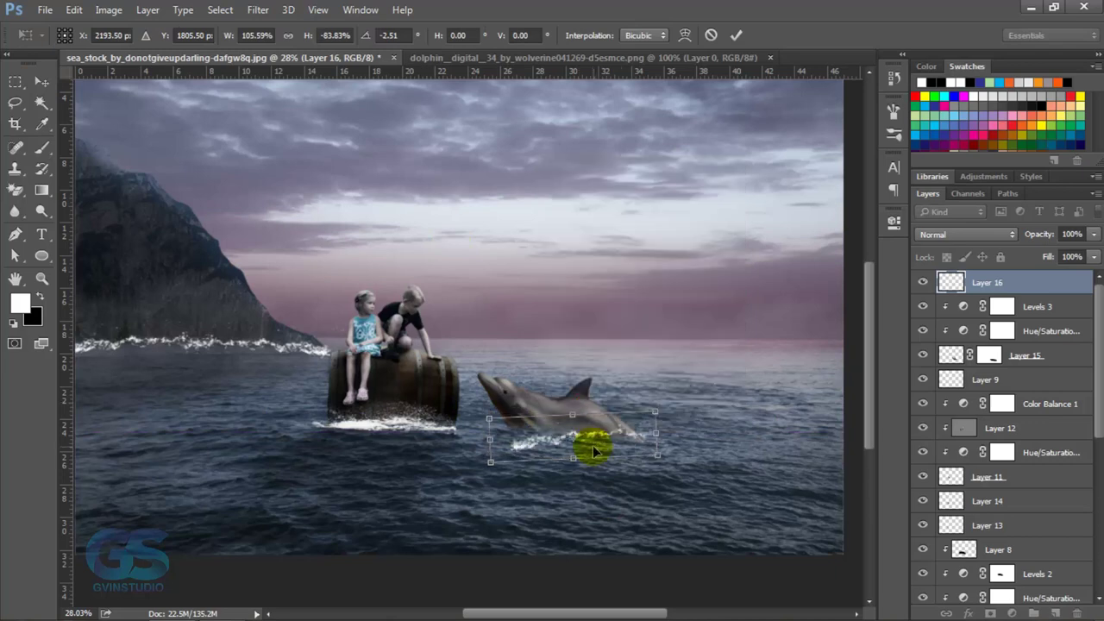
left_click_drag(591, 446, 617, 450)
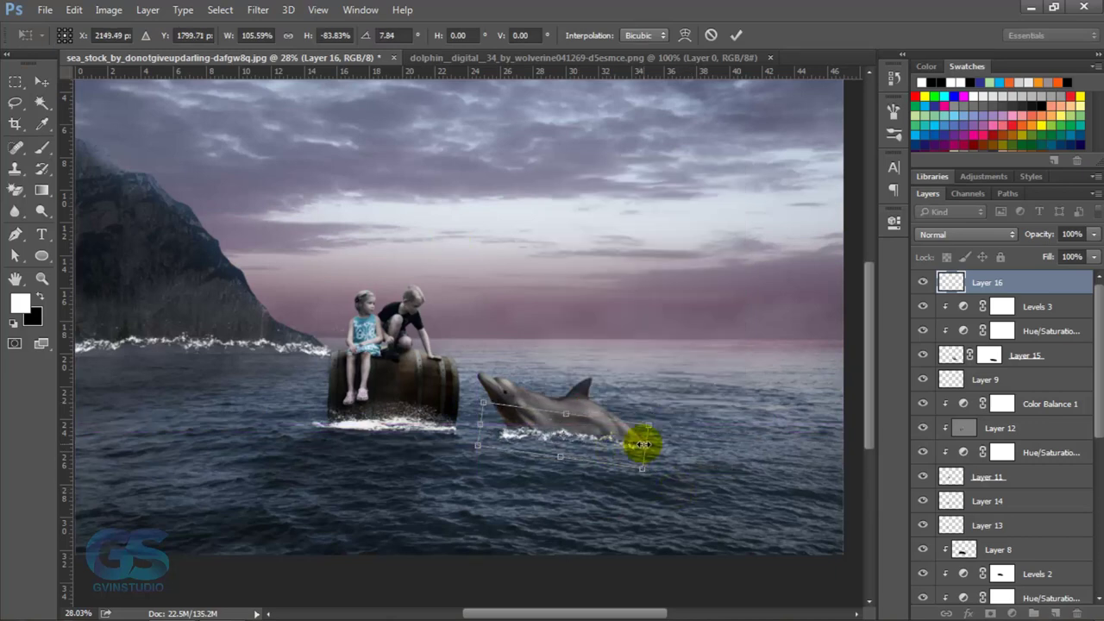
double_click(616, 450)
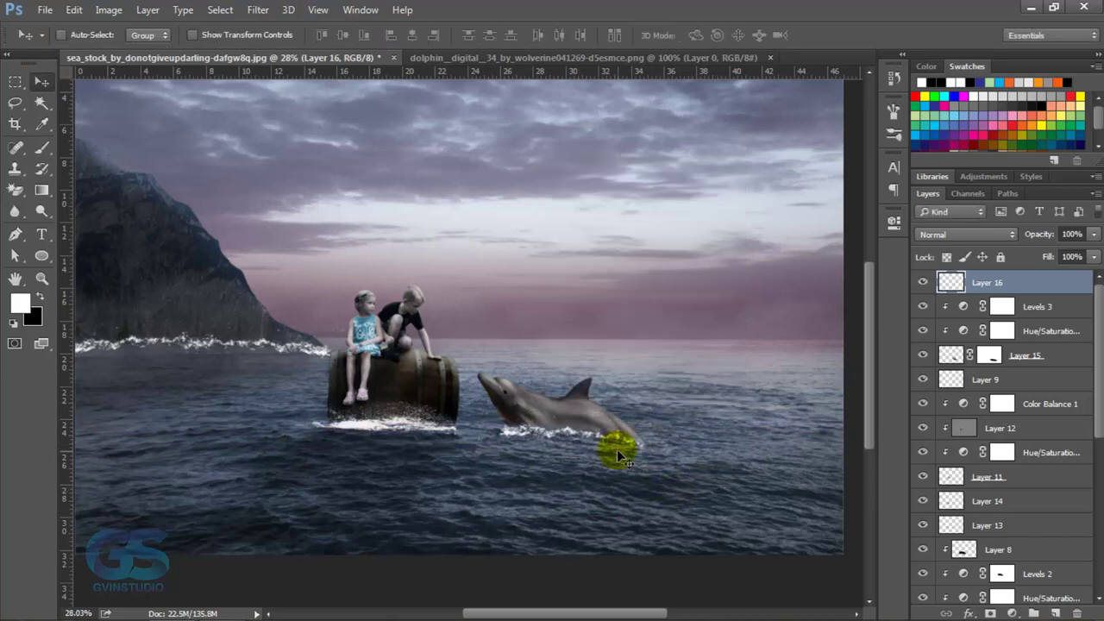
scroll(587, 451, "down", 2)
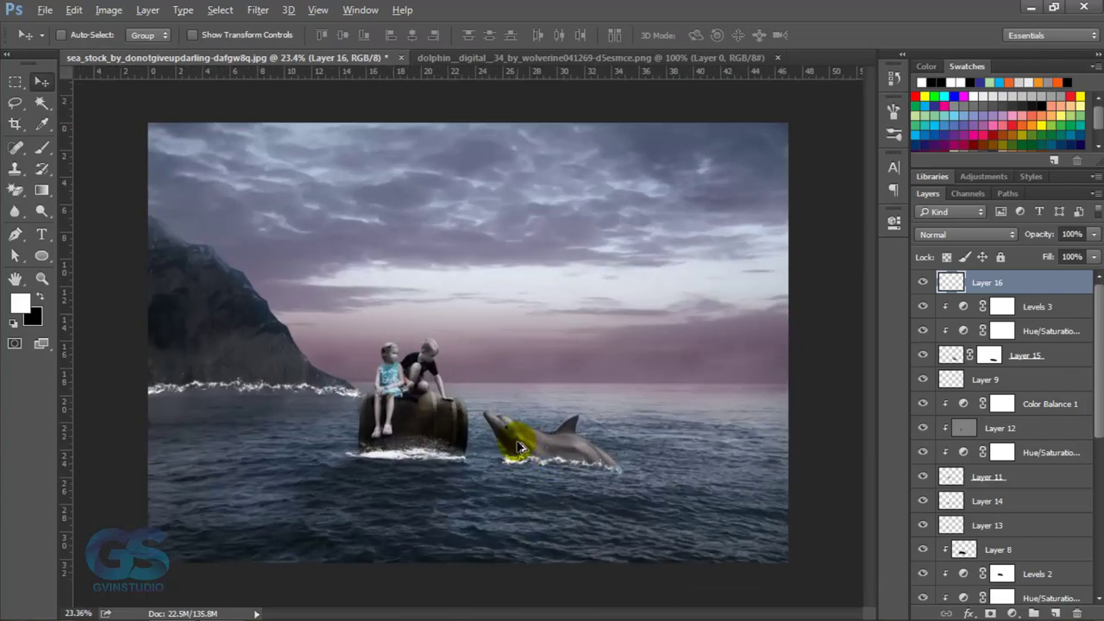
scroll(565, 466, "down", 1)
scroll(569, 467, "up", 2)
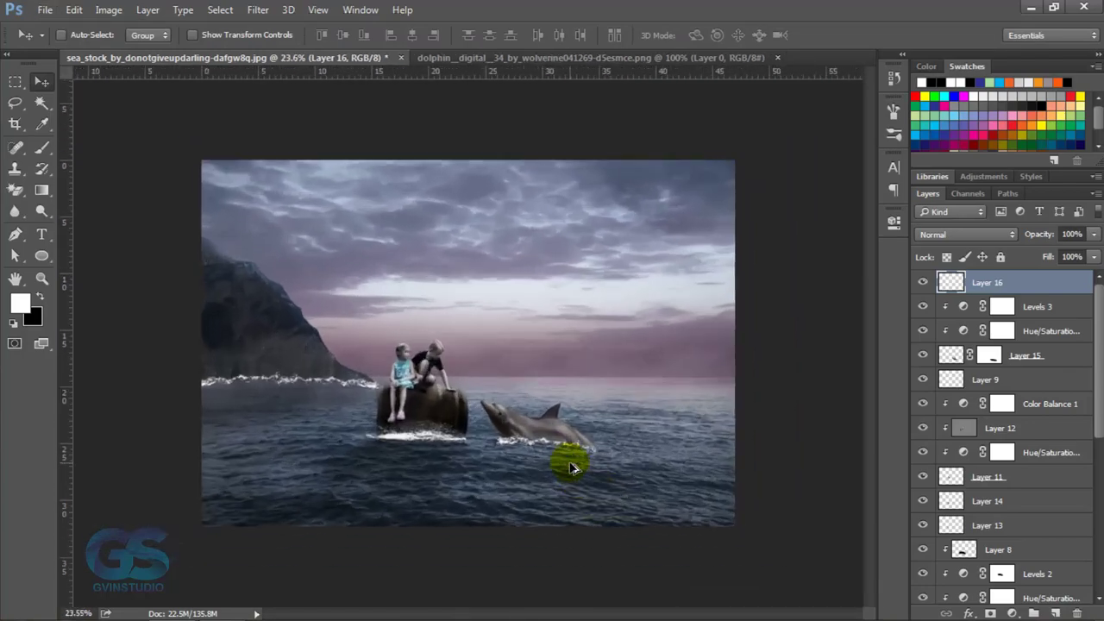
scroll(572, 458, "up", 2)
Add a new layer above Layer 9 and set a black size-175 brush to 61% opacity, 37% flow
left_click(921, 379)
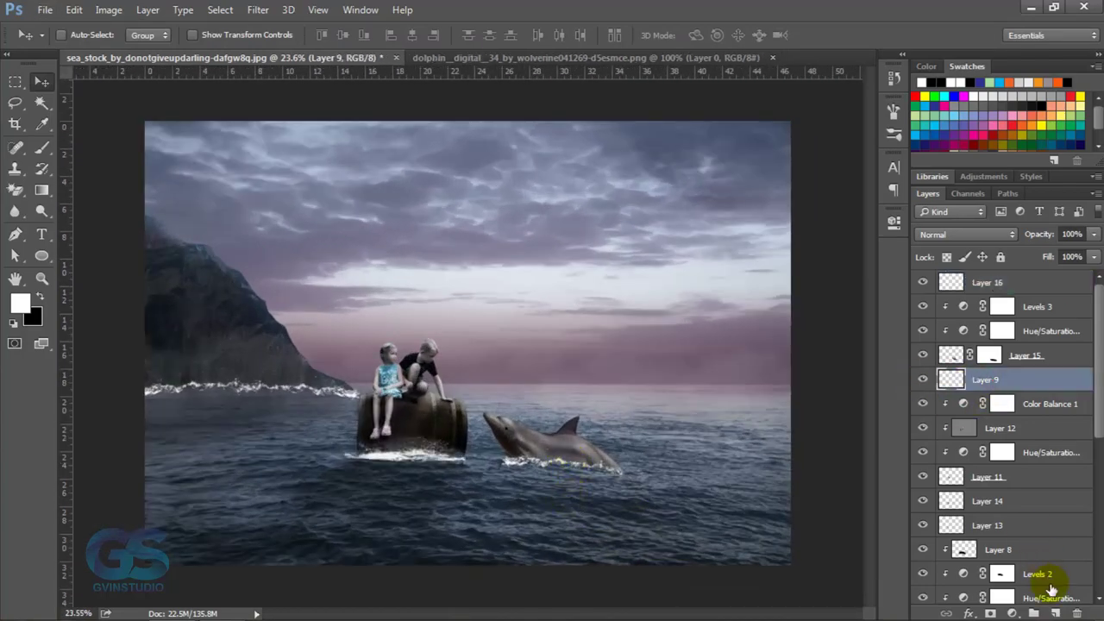
left_click(1055, 613)
left_click(41, 146)
key("x")
right_click(438, 386)
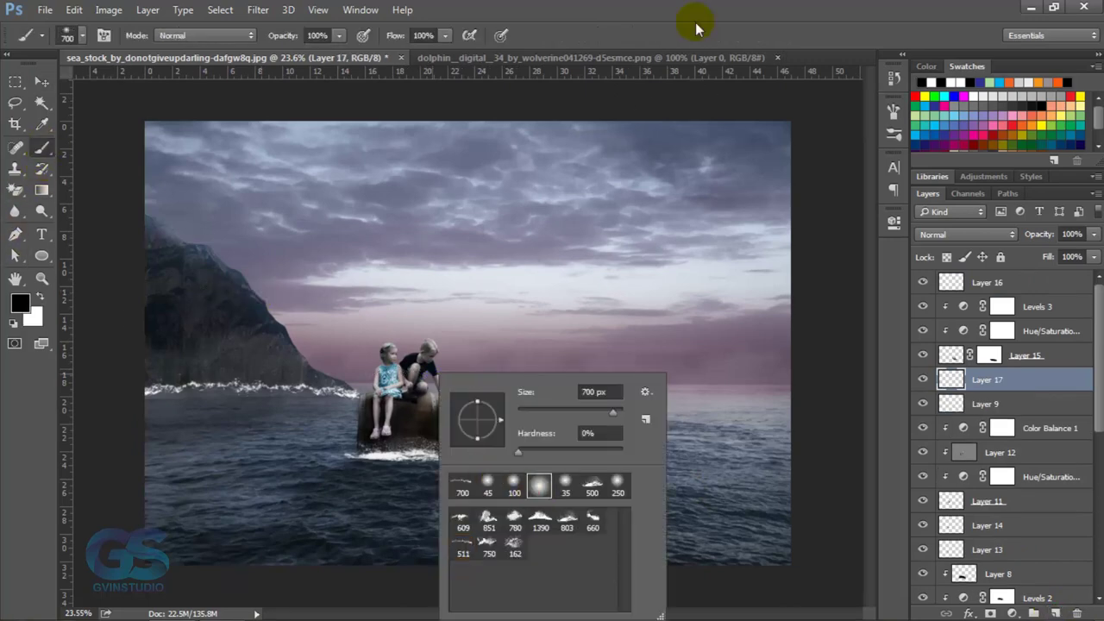
key("Escape")
key("bracketleft")
key("bracketleft")
key("bracketleft")
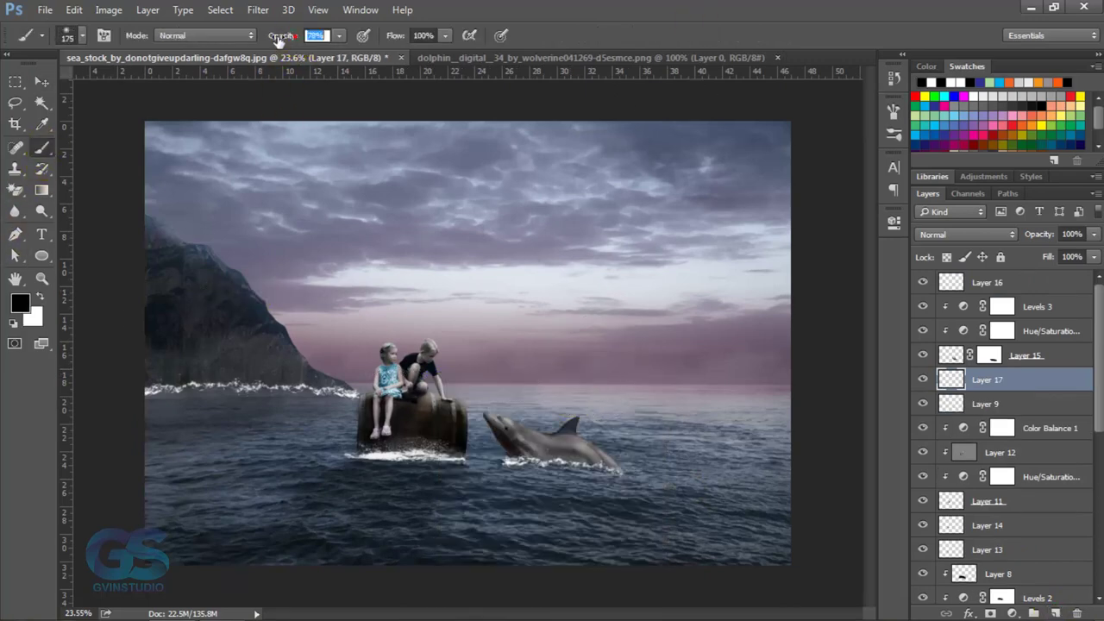
left_click_drag(278, 40, 388, 56)
type("37")
left_click(525, 474)
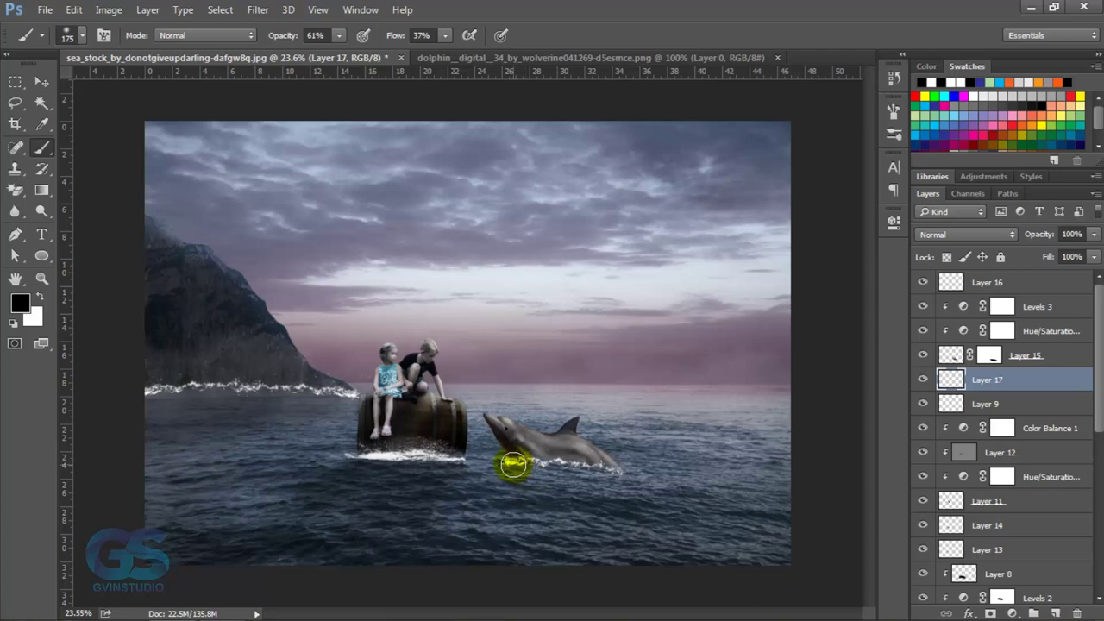
Paint a dark shadow below the dolphin and set that layer to 70% opacity
mouse_move(513, 463)
left_mouse_down()
mouse_move(608, 479)
mouse_move(522, 511)
left_mouse_up()
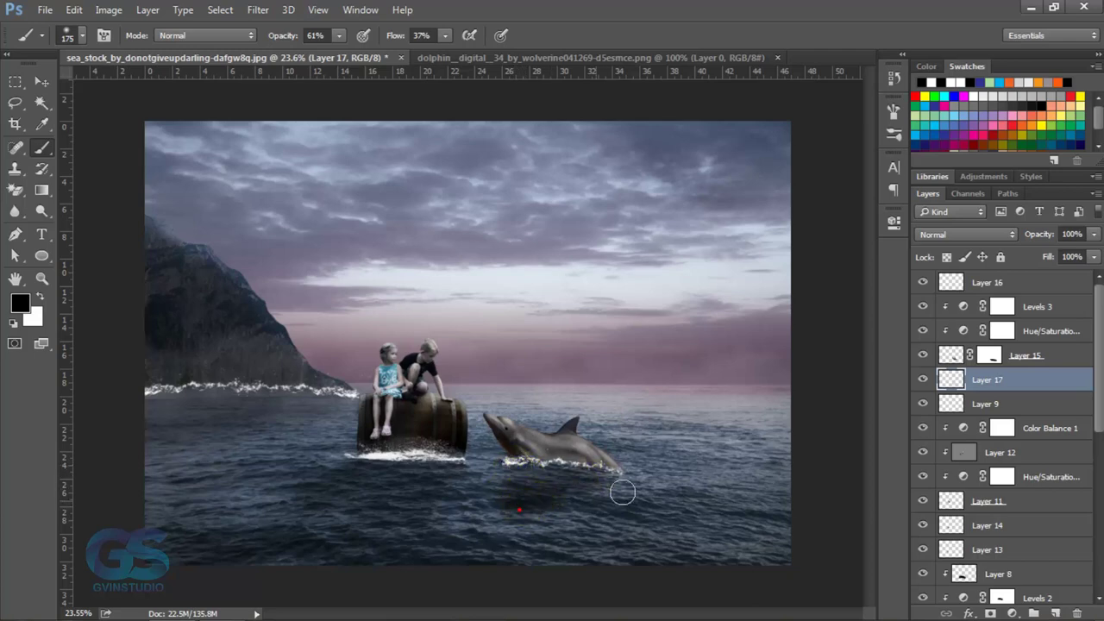
left_click_drag(1039, 234, 1013, 236)
key("v")
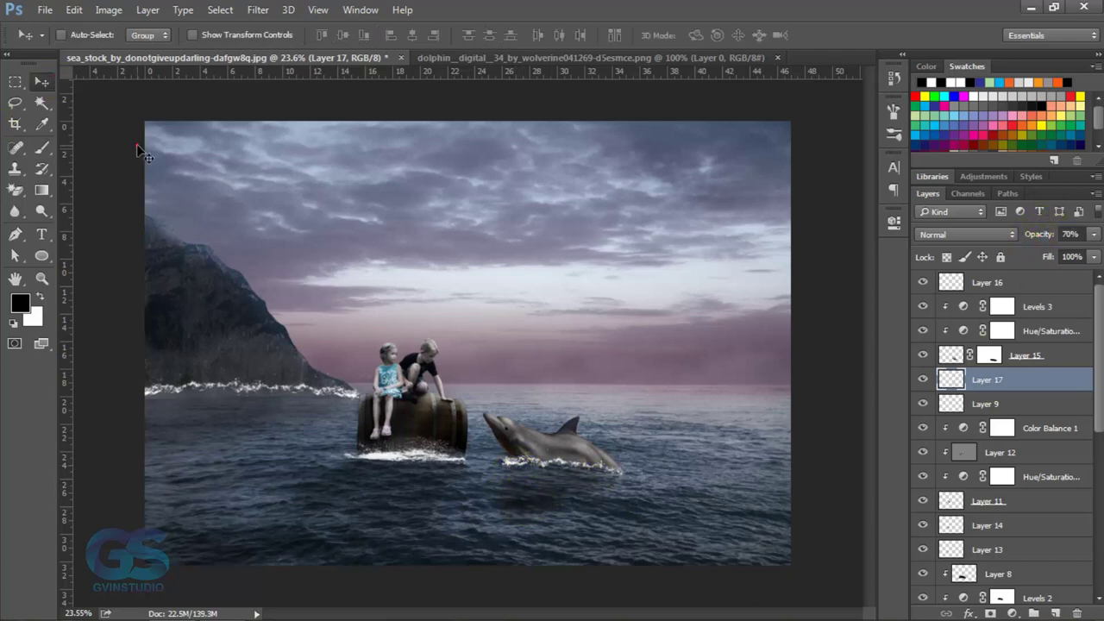
scroll(495, 361, "down", 1)
scroll(542, 389, "down", 2)
scroll(547, 394, "up", 2)
scroll(547, 395, "up", 1)
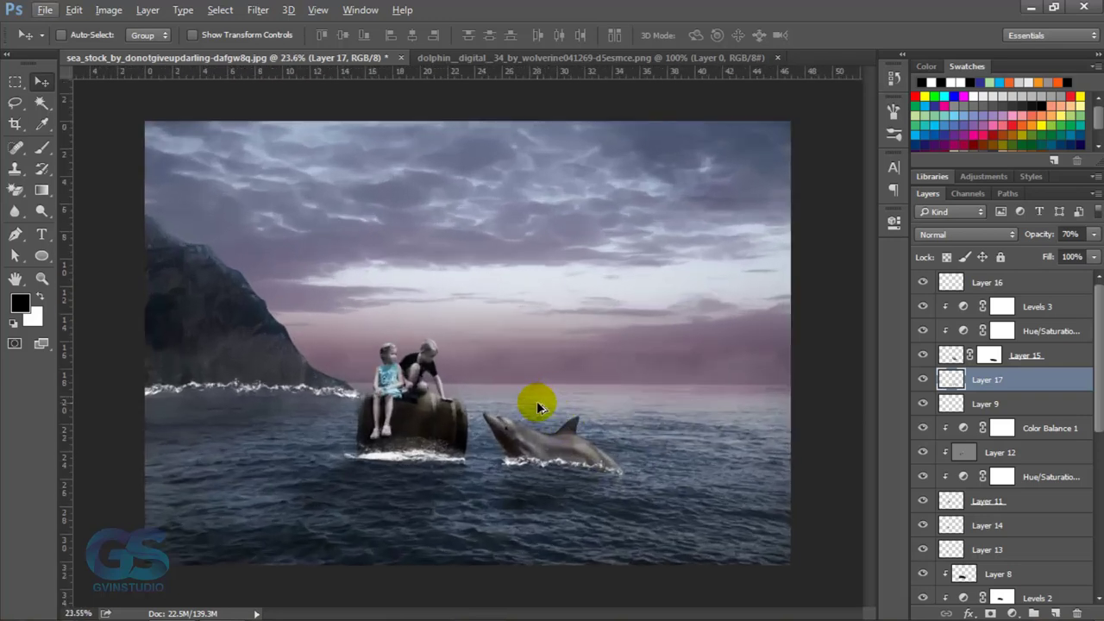
left_click(1026, 286)
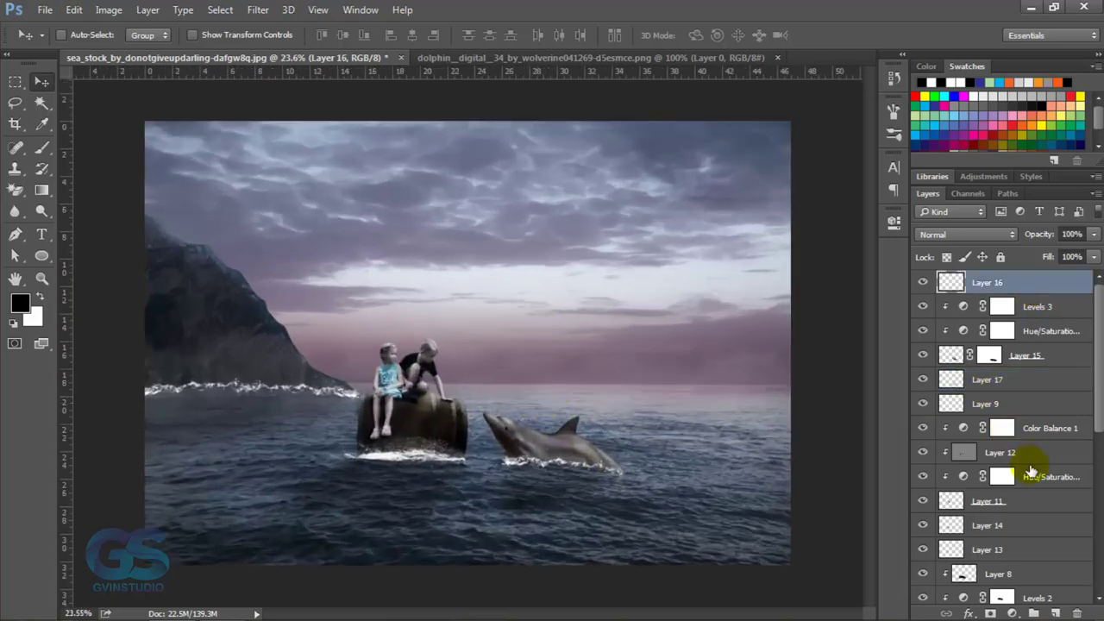
On new Layer 18, brush black down the scene's left edge and lower its opacity to 38%
left_click(1057, 612)
key("b")
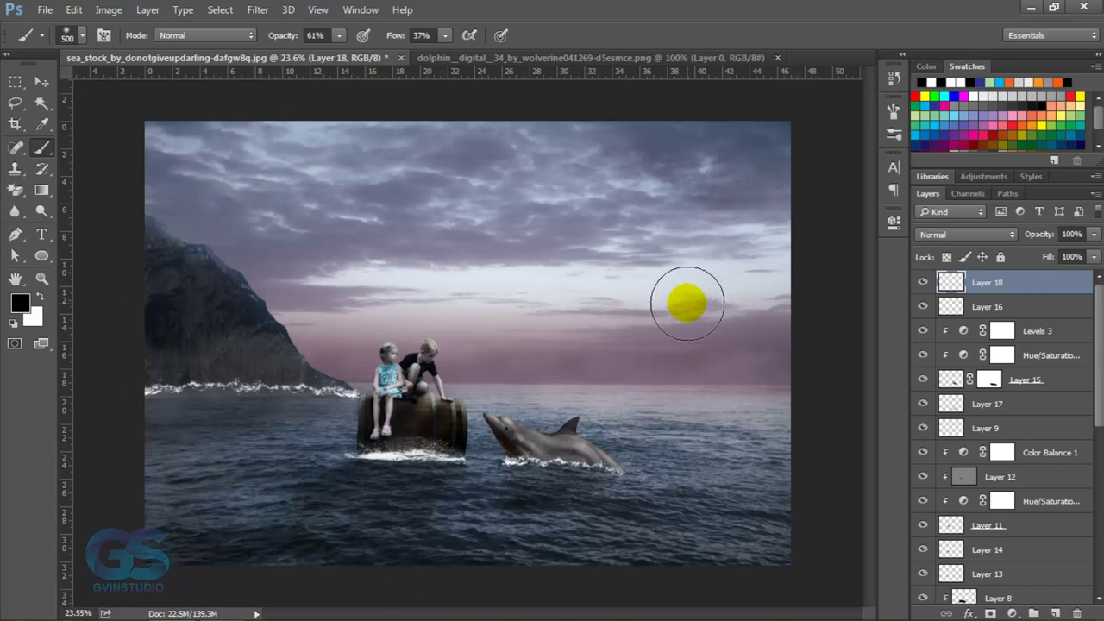
mouse_move(151, 129)
left_mouse_down()
mouse_move(216, 147)
mouse_move(190, 517)
mouse_move(183, 399)
mouse_move(510, 572)
mouse_move(407, 569)
mouse_move(217, 370)
mouse_move(226, 145)
mouse_move(177, 547)
mouse_move(198, 414)
left_mouse_up()
left_click(41, 81)
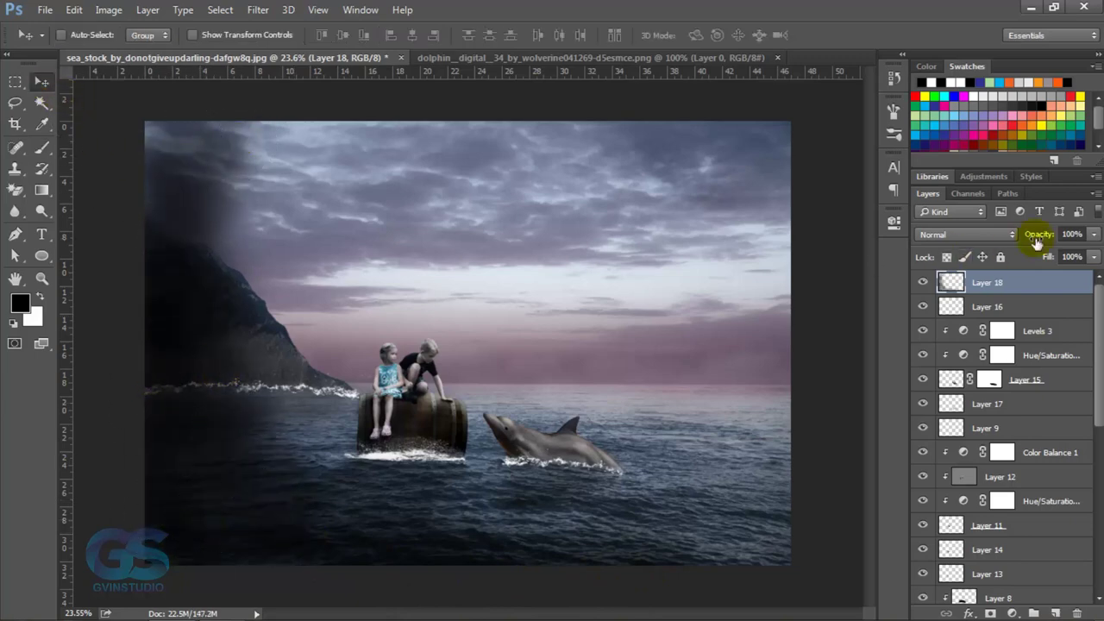
left_click_drag(1039, 239, 997, 247)
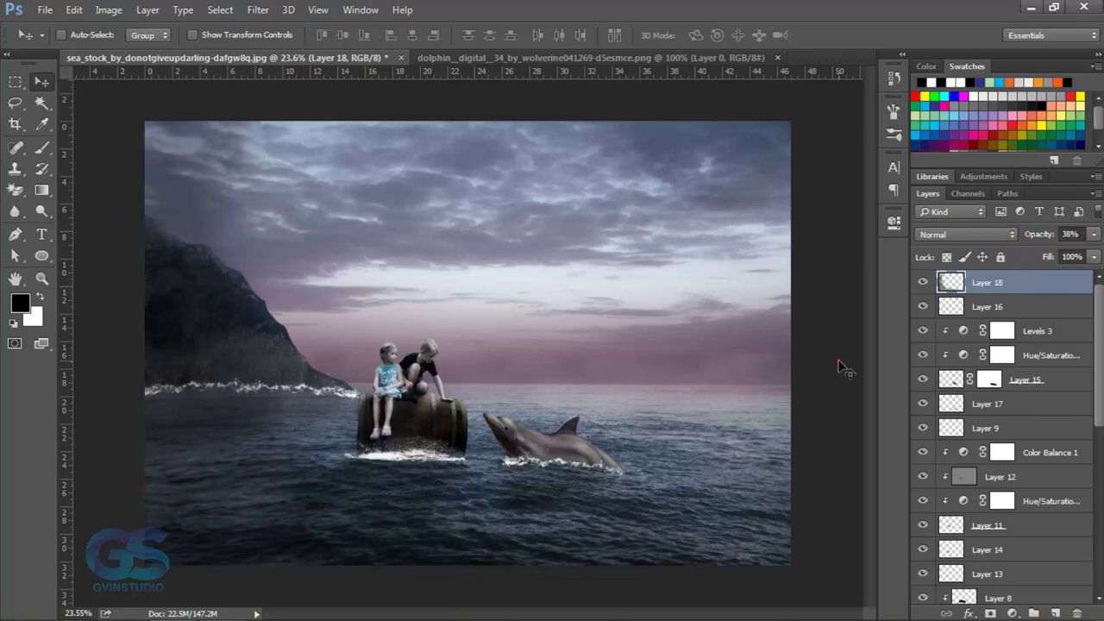
scroll(615, 363, "down", 3)
scroll(616, 363, "up", 3)
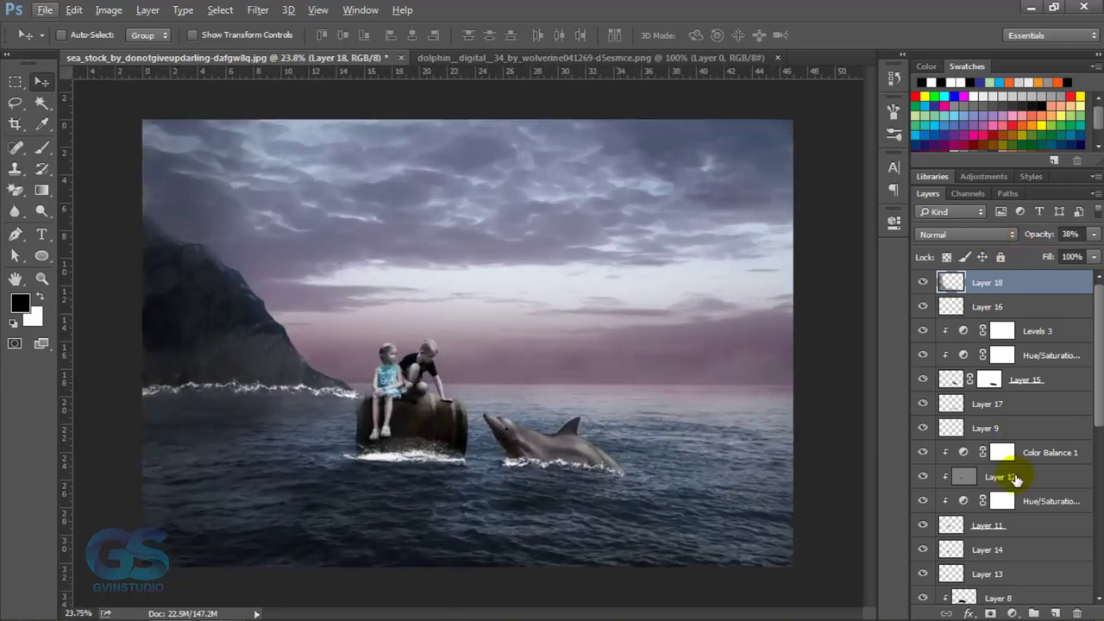
Add a Hue/Saturation adjustment and a Levels adjustment at the top of the layer stack
left_click(1012, 613)
left_click(969, 409)
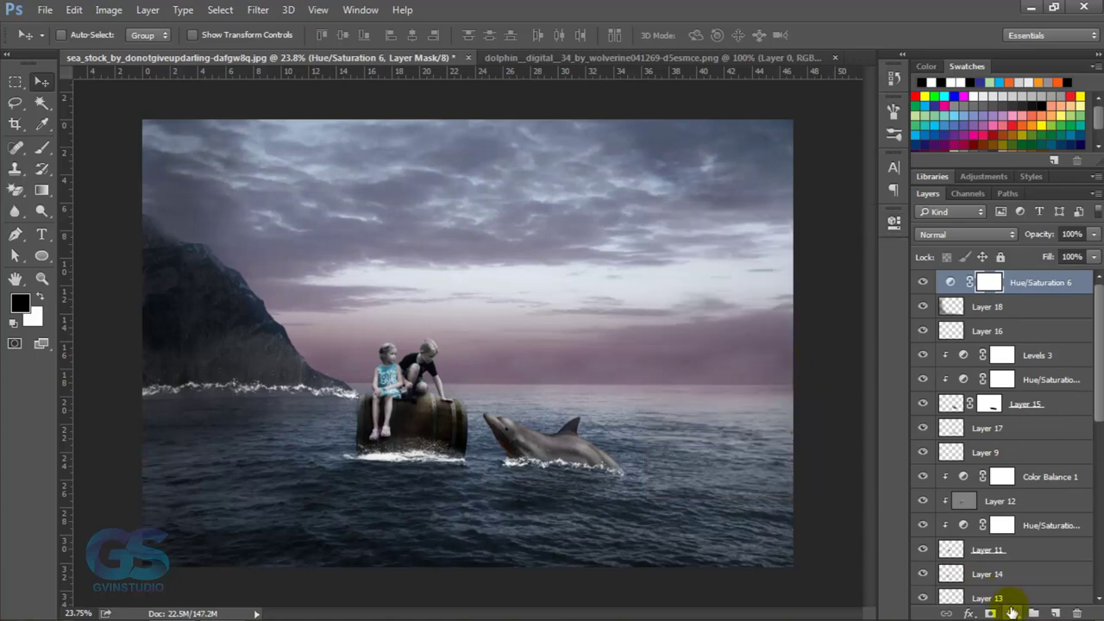
left_click(1012, 613)
left_click(970, 331)
In Levels, adjust the Red, Green and Blue channels to cool the image
left_click(712, 295)
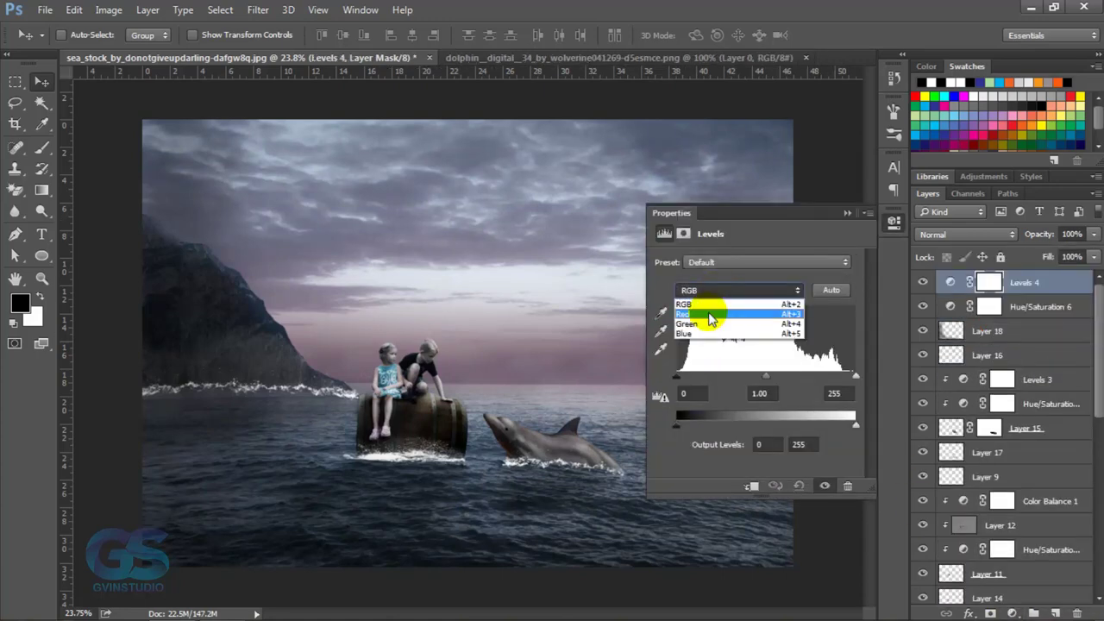
left_click(702, 304)
left_click(732, 290)
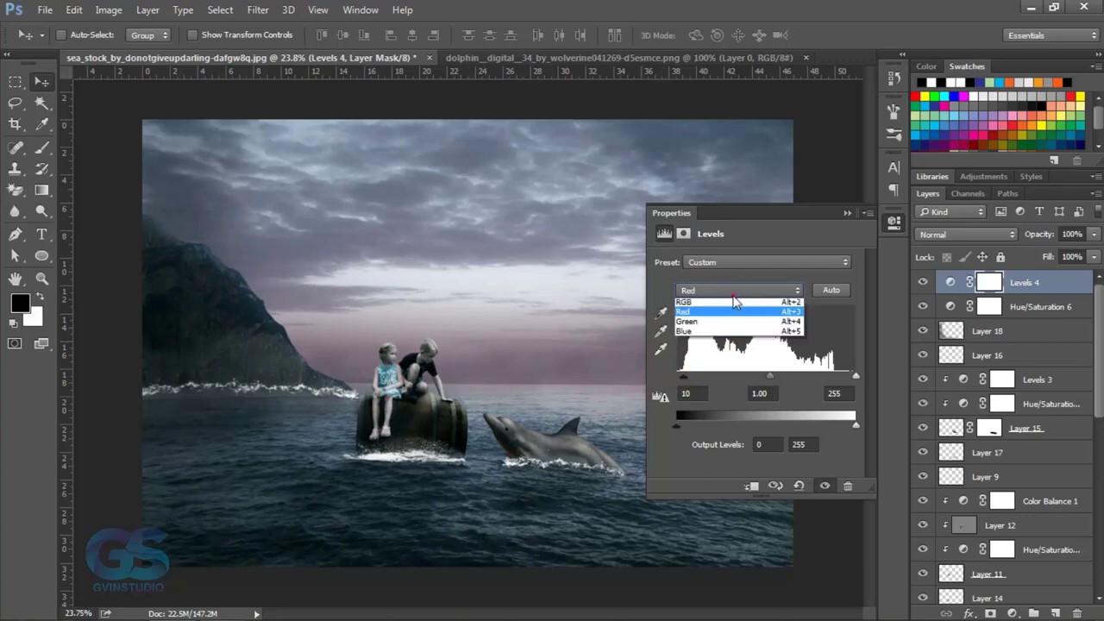
left_click(703, 303)
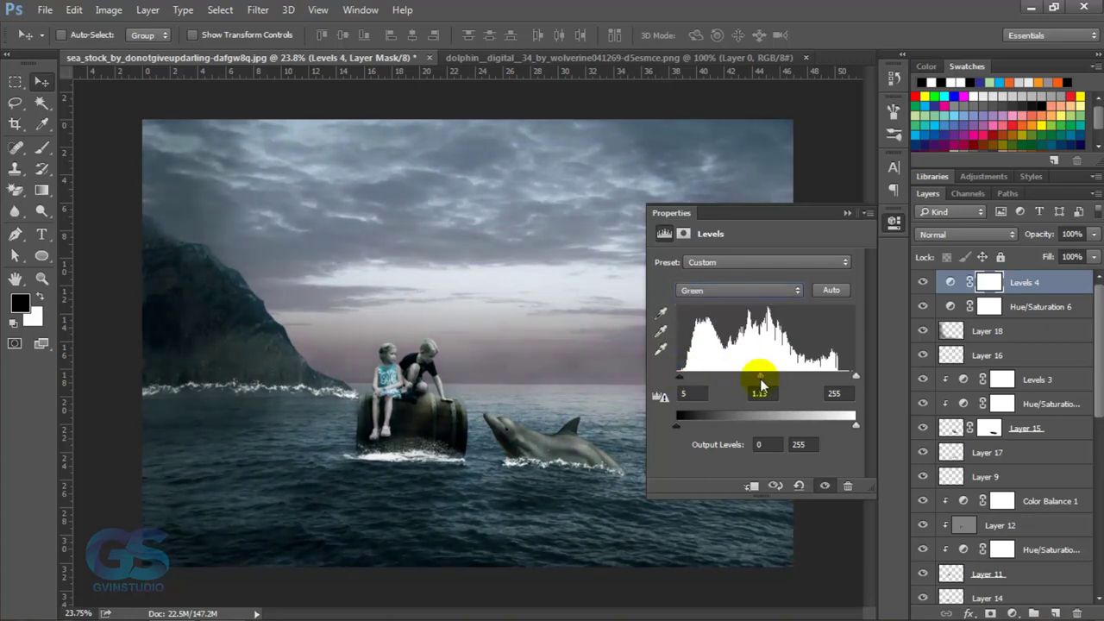
key("alt+5")
left_click_drag(765, 376, 771, 378)
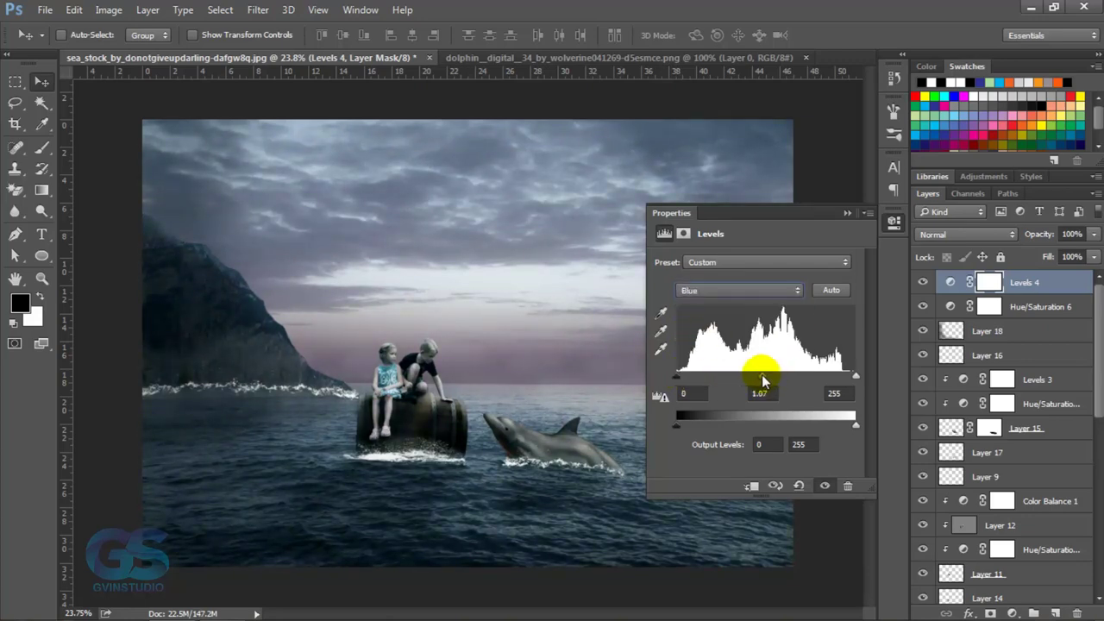
left_click(846, 212)
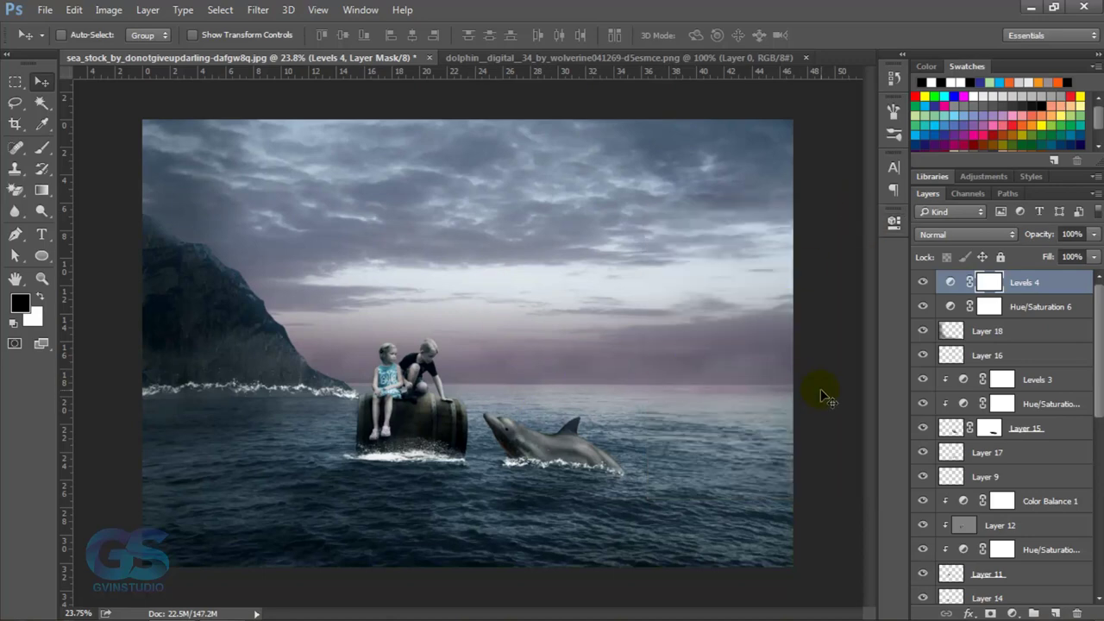
On a new top layer, draw a white gradient from the top-right toward the lower-left
left_click(1055, 613)
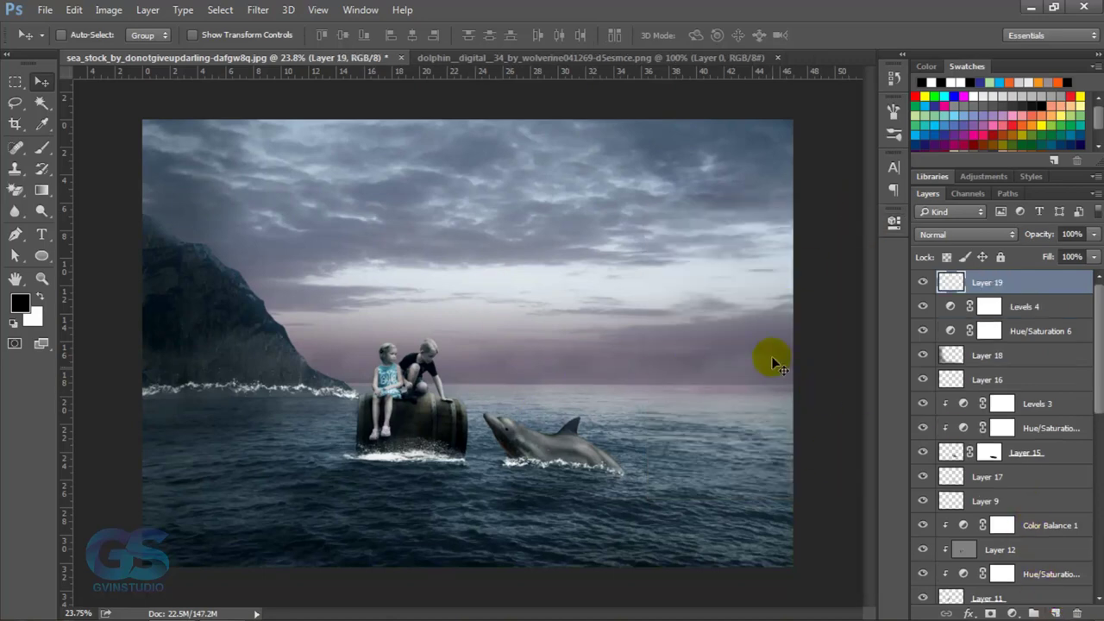
right_click(41, 190)
left_click(95, 184)
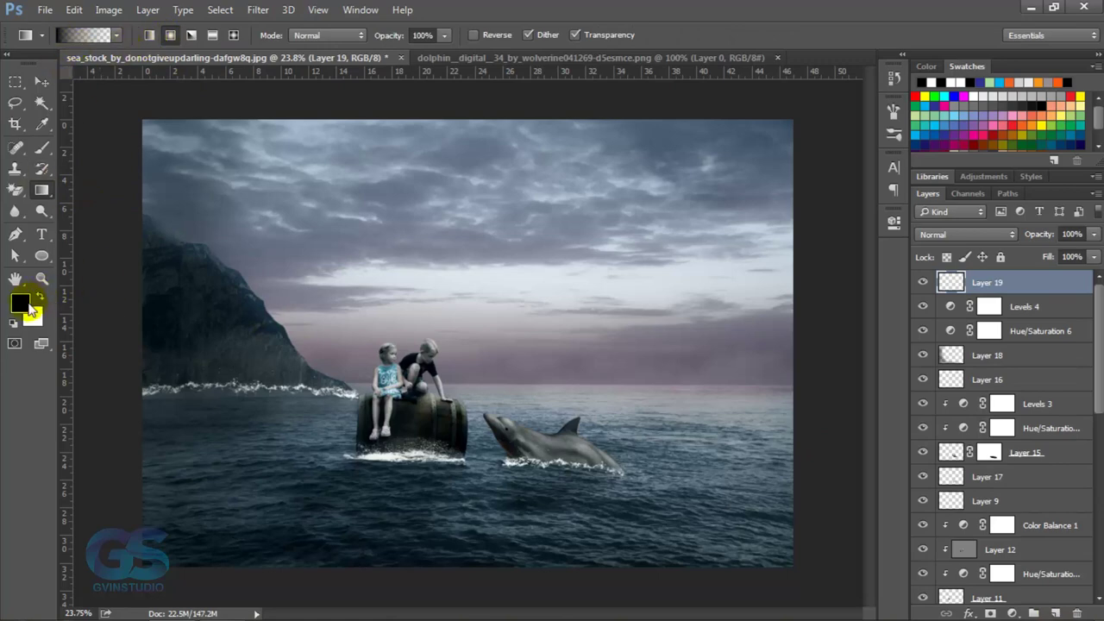
left_click(38, 297)
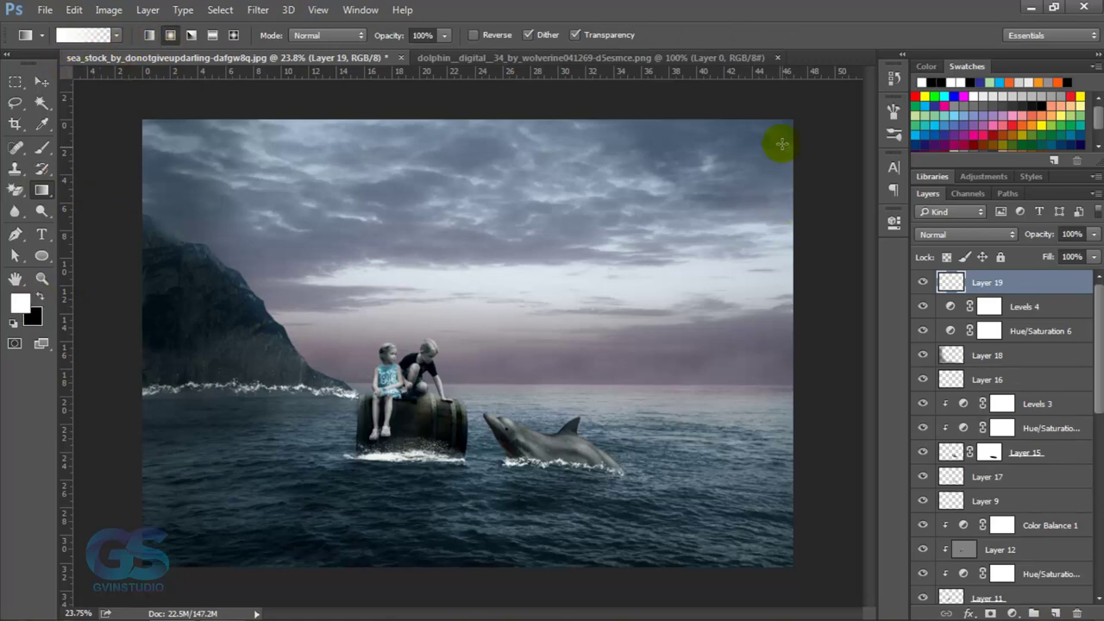
left_click_drag(791, 122, 259, 505)
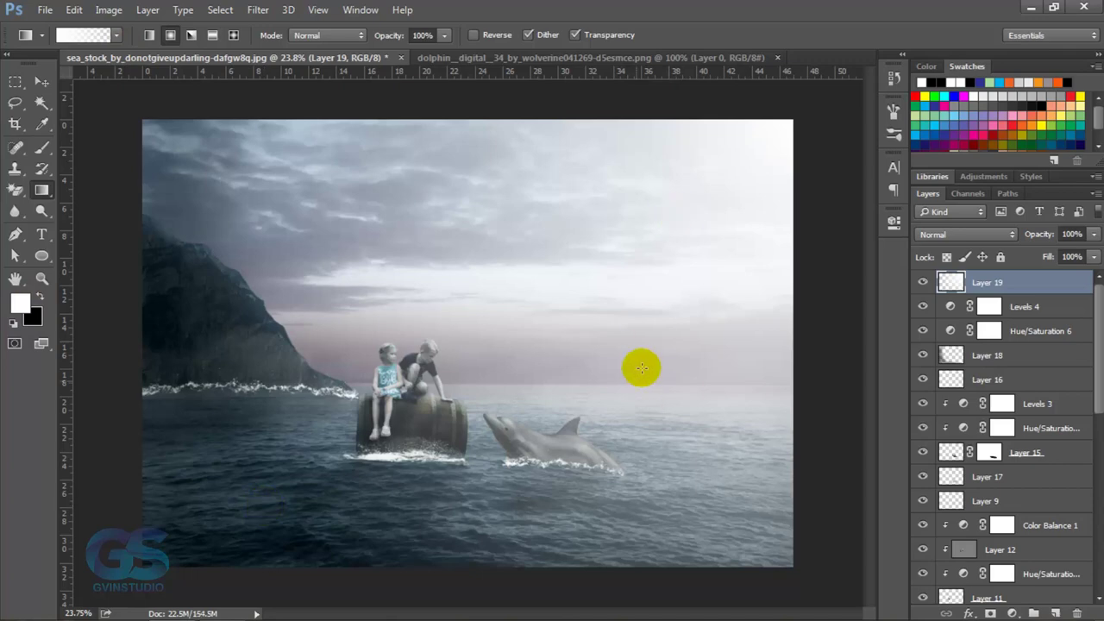
Lower the haze layer's opacity to 44%
left_click(41, 83)
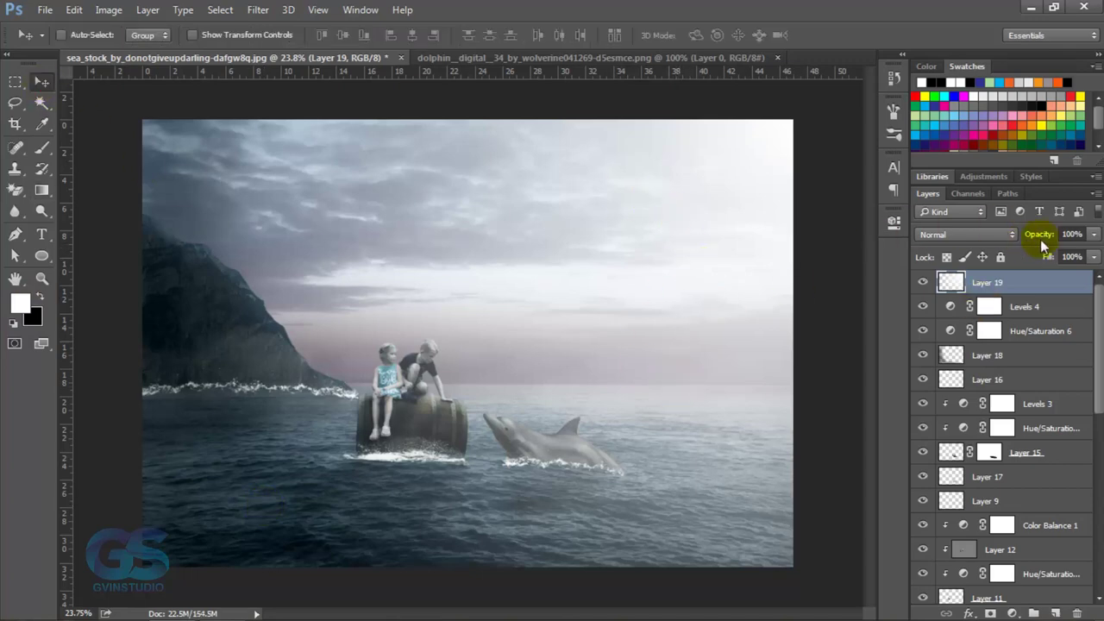
left_click_drag(1040, 238, 988, 245)
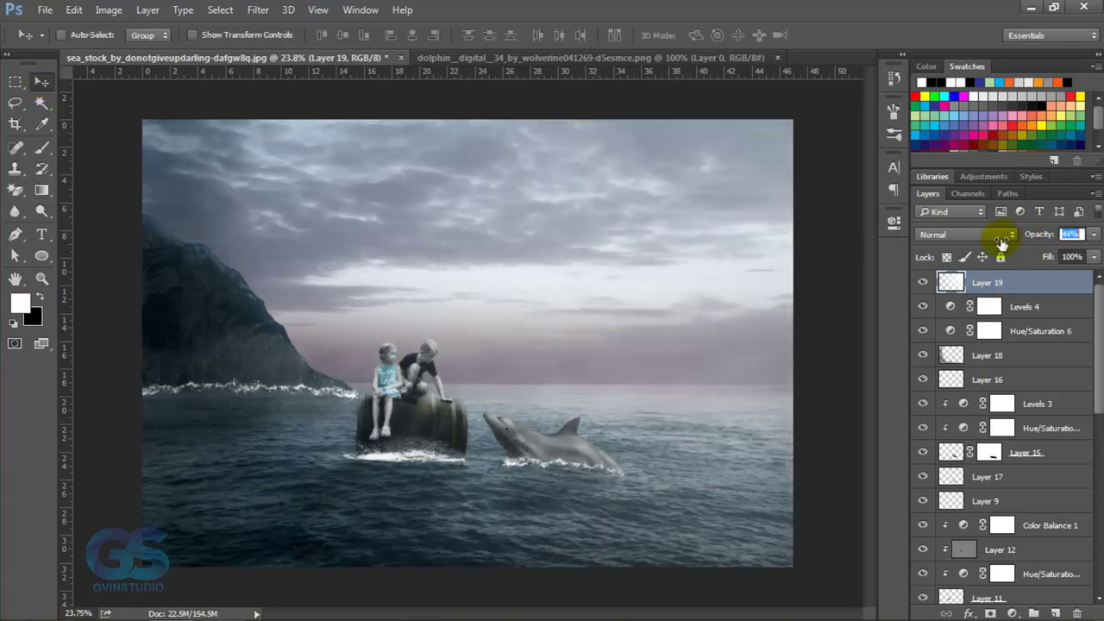
left_click(922, 283)
left_click_drag(655, 438, 660, 439)
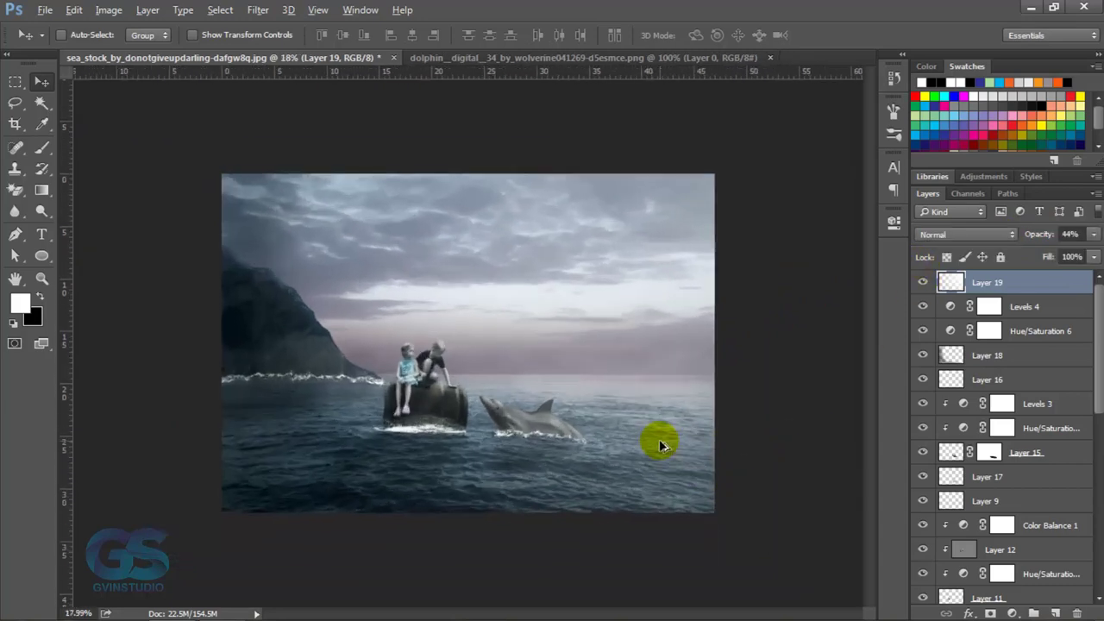
key("ctrl")
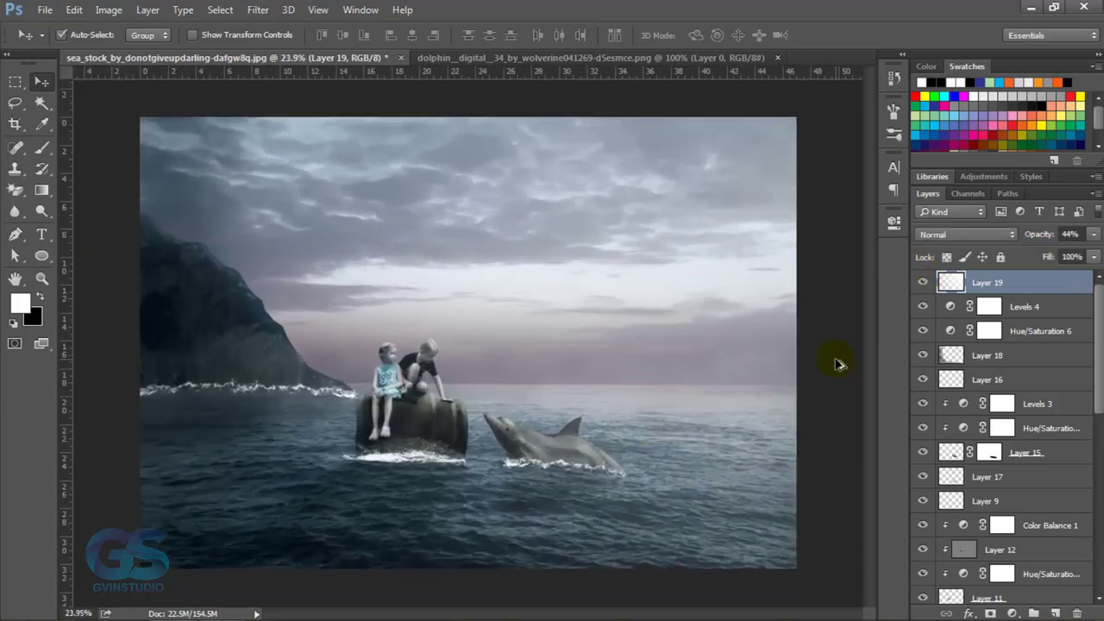
Stamp all visible layers into a merged layer set to Linear Light blending
key("ctrl+alt+shift+e")
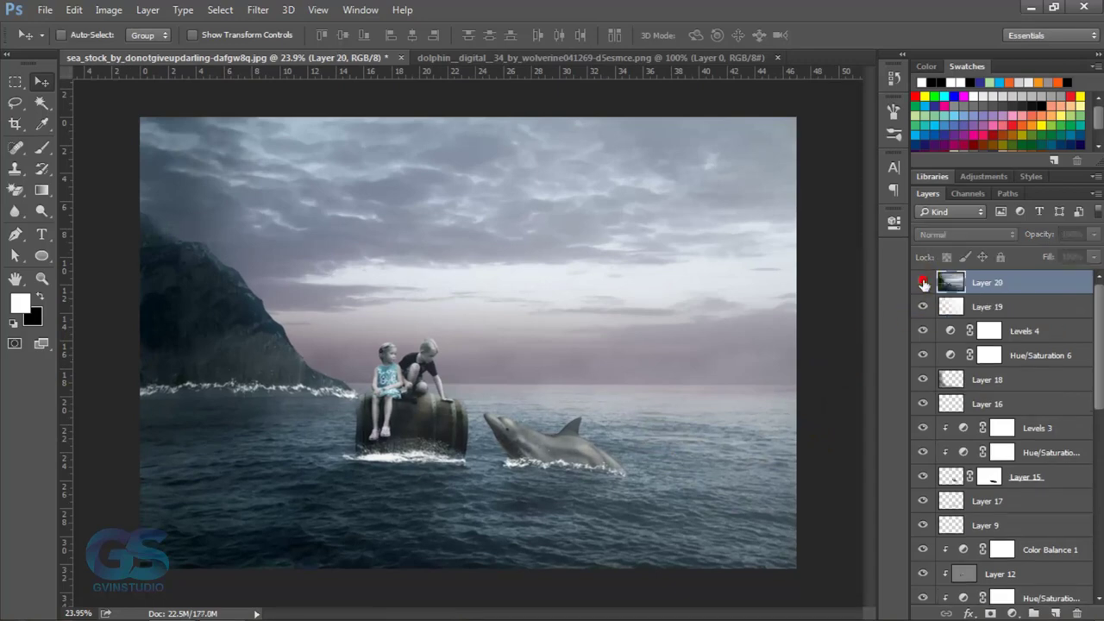
left_click(951, 235)
left_click(936, 433)
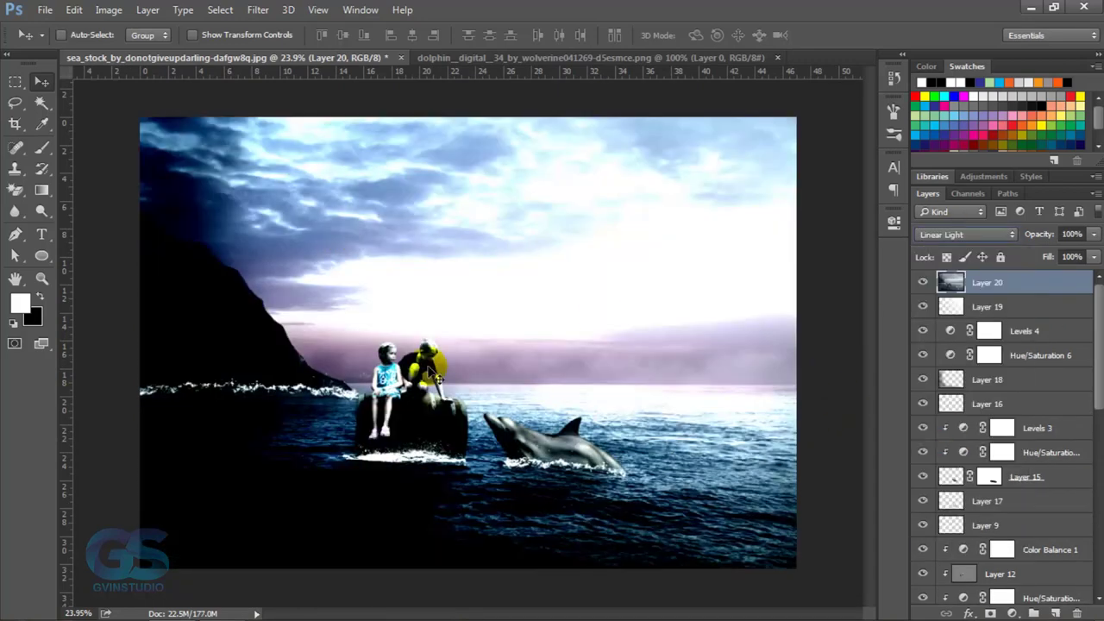
Apply a High Pass filter with a 1-pixel radius to the merged layer
left_click(257, 9)
left_click(461, 323)
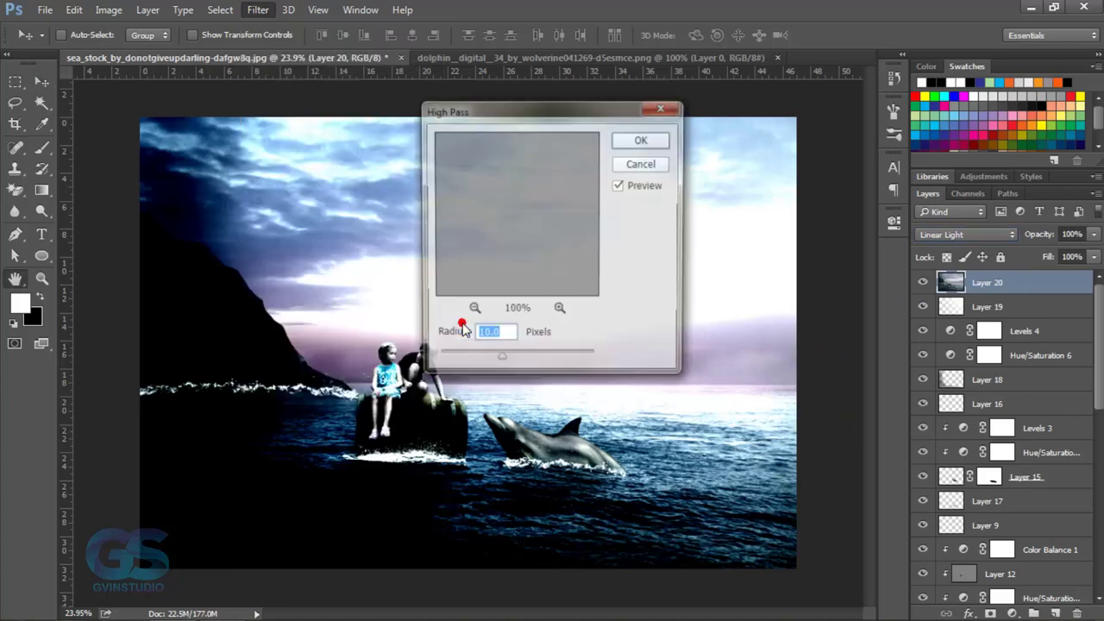
left_click_drag(529, 110, 762, 231)
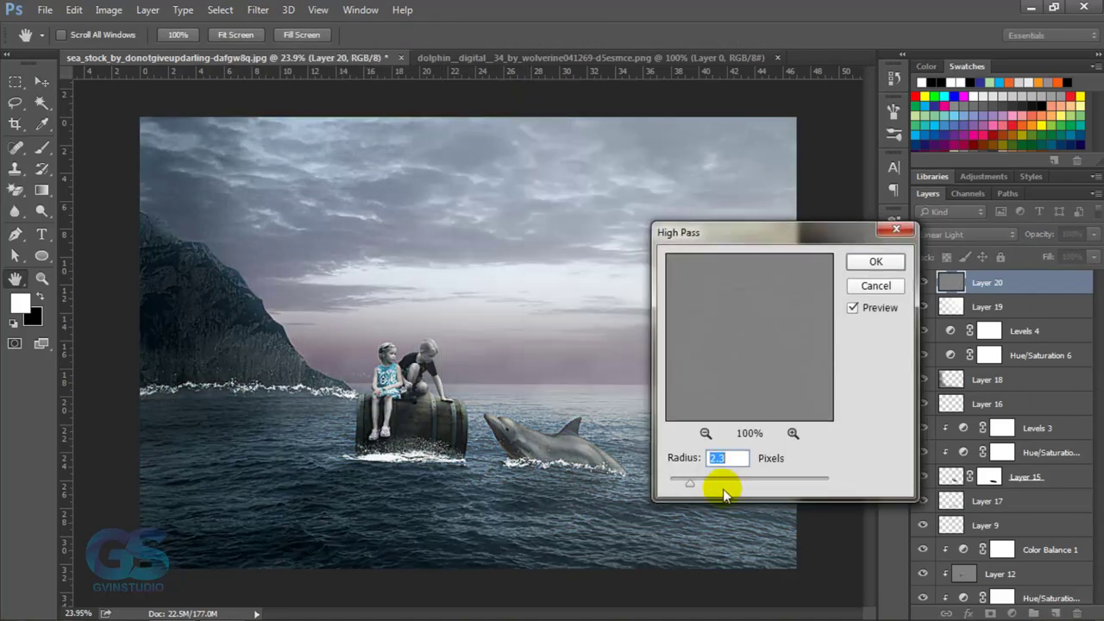
left_click_drag(731, 479, 677, 483)
left_click_drag(734, 234, 697, 178)
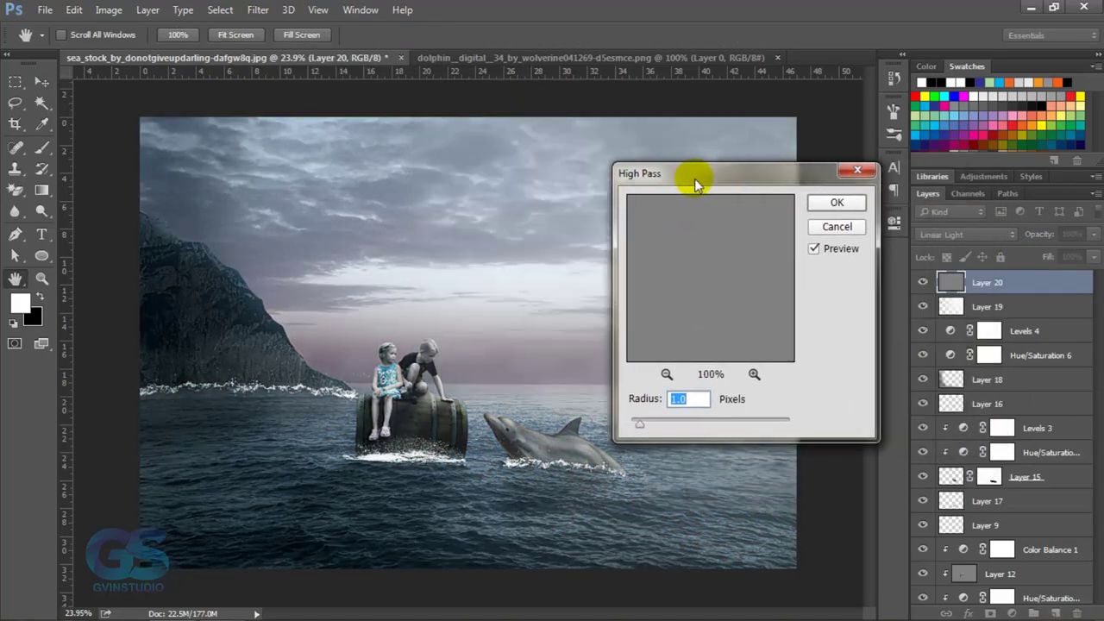
left_click(829, 205)
scroll(639, 387, "down", 2)
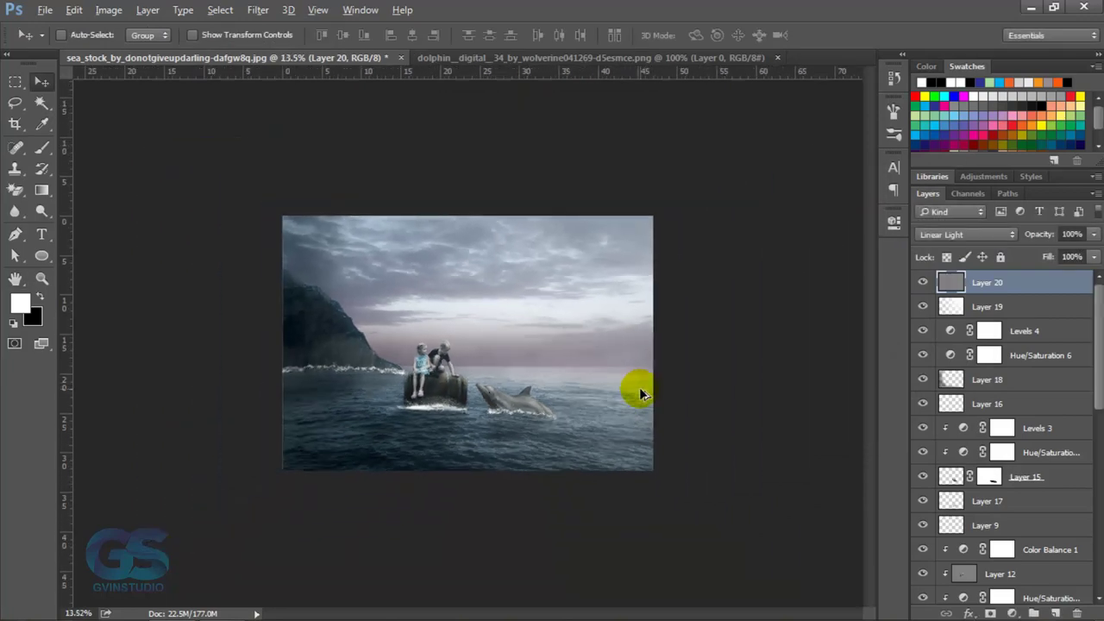
scroll(639, 387, "up", 2)
Add a top Color Lookup 1 layer using the Filmstock_50.3dl LUT and set its opacity to 45%
left_click(1014, 613)
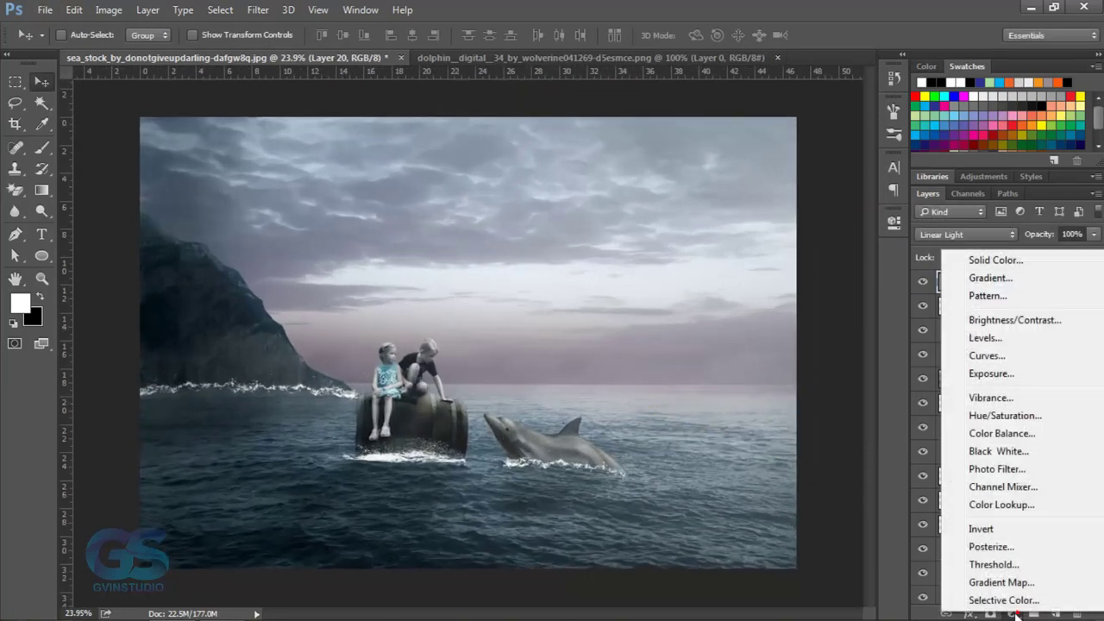
left_click(1000, 504)
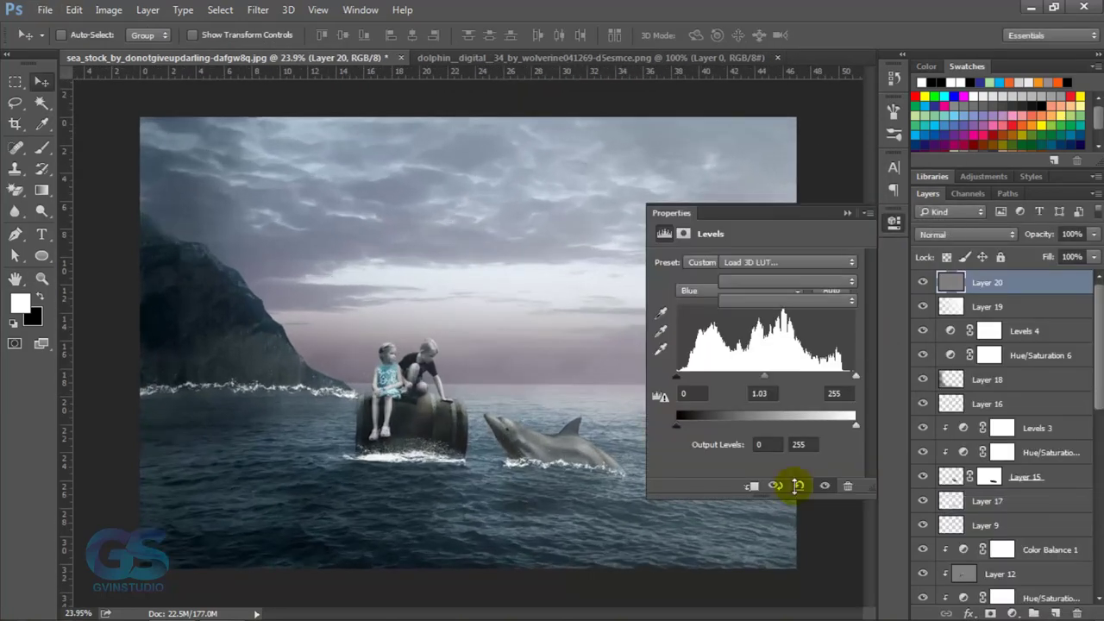
left_click(810, 262)
left_click(752, 180)
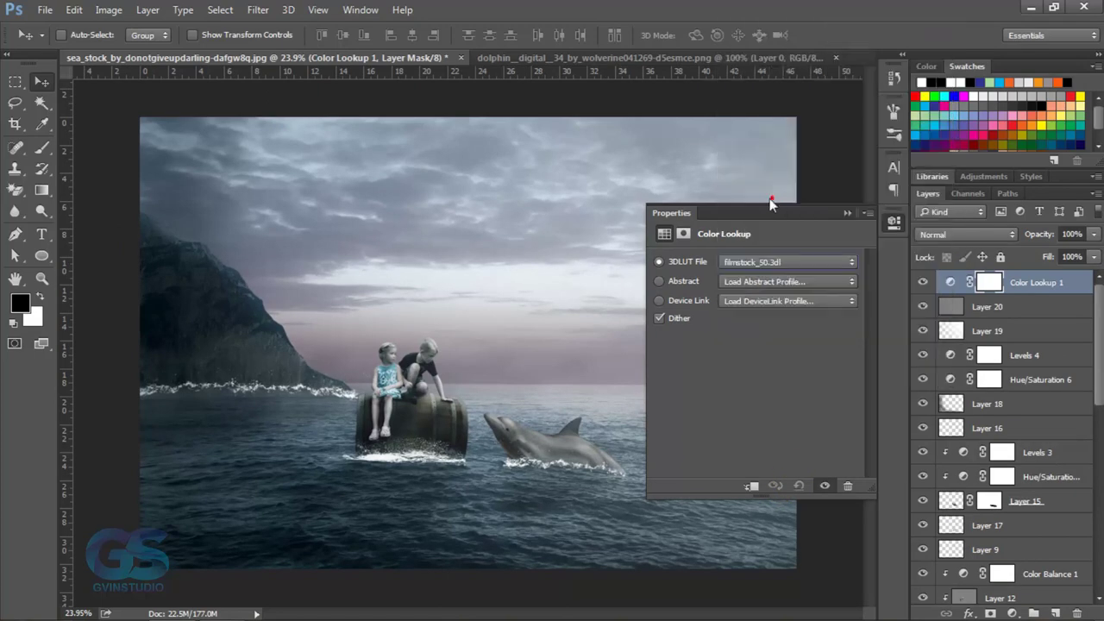
left_click(847, 214)
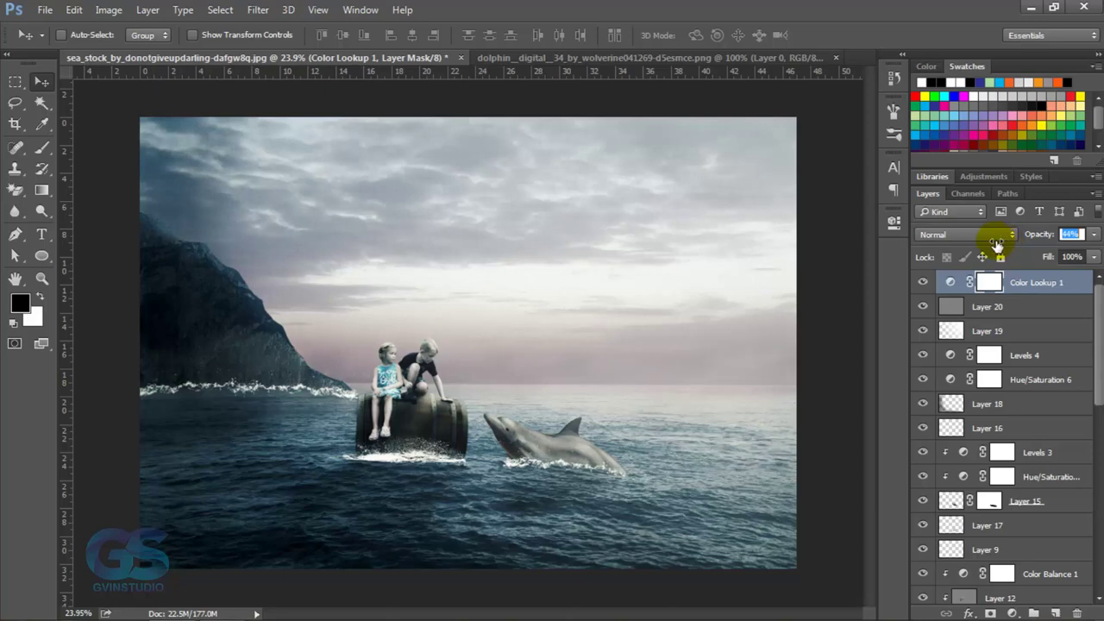
scroll(681, 405, "down", 3)
scroll(701, 412, "down", 3)
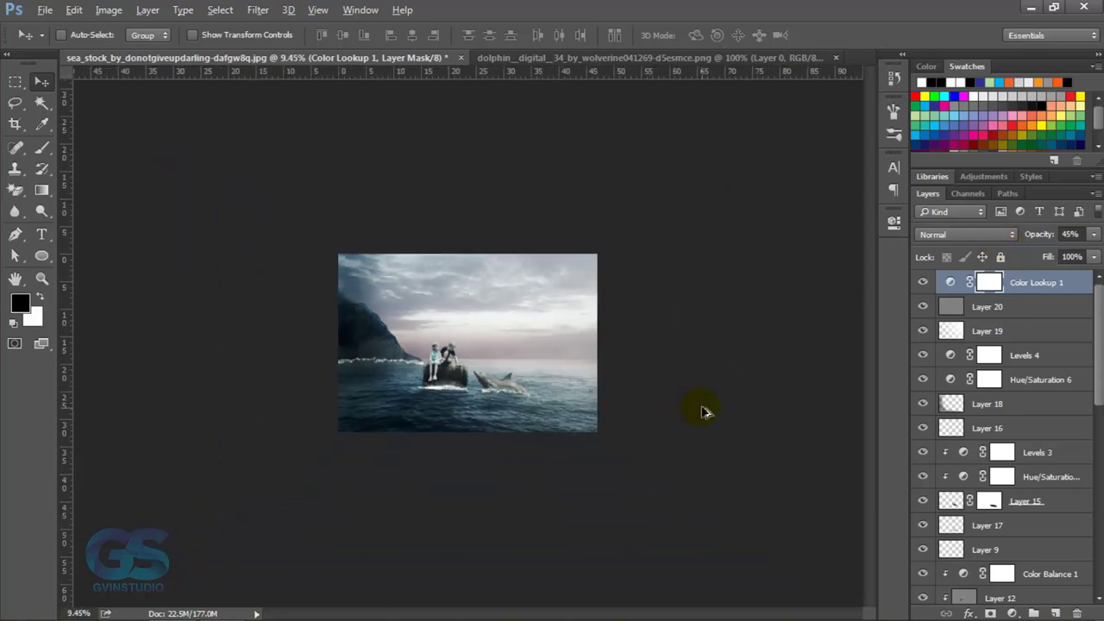
scroll(599, 427, "up", 5)
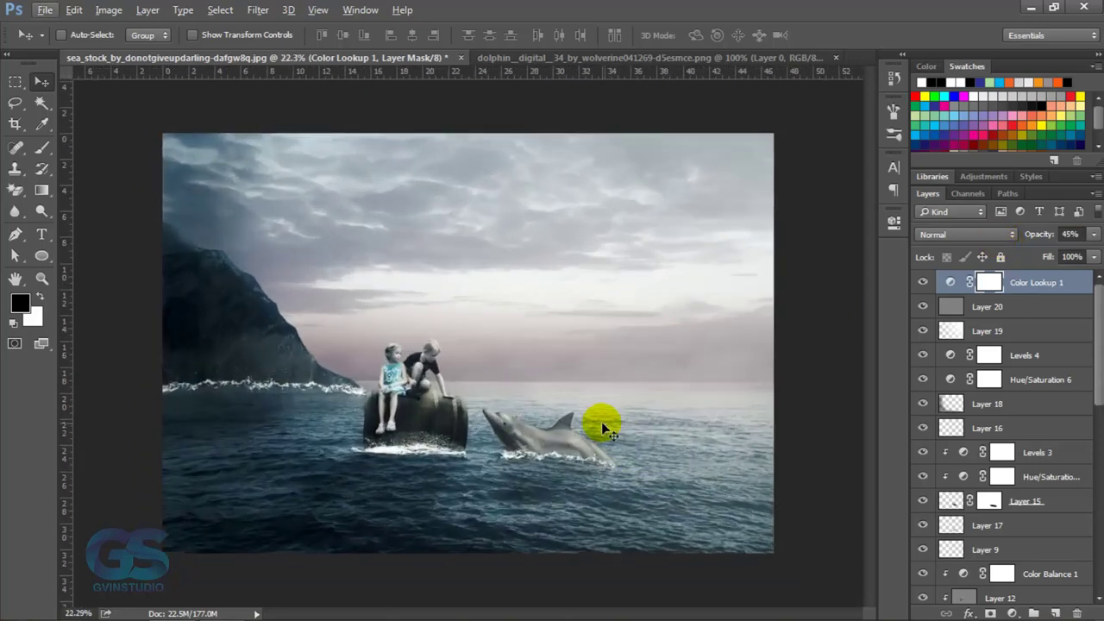